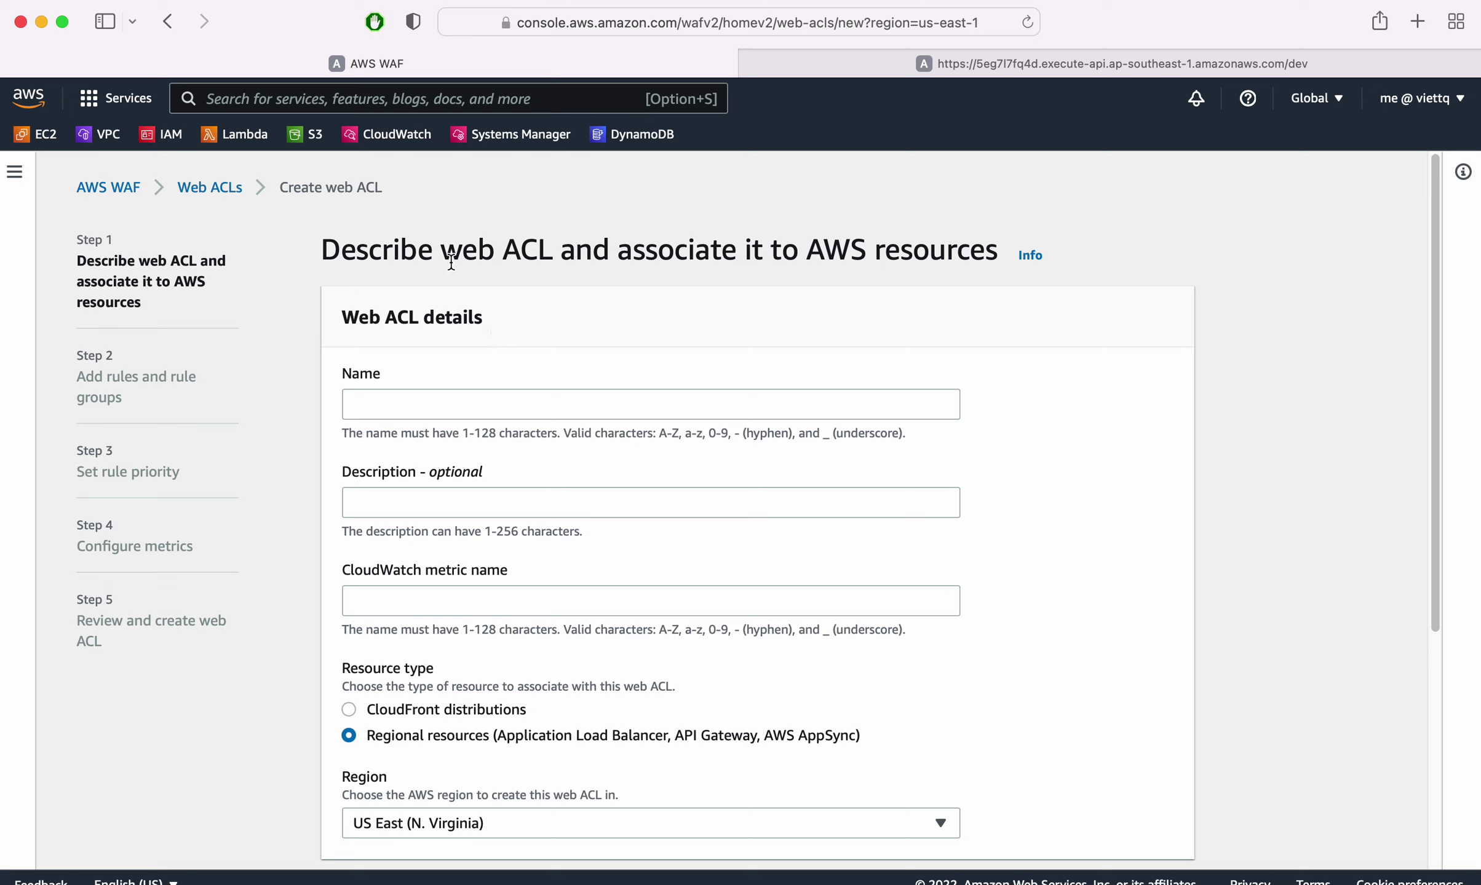
Step: Set the web ACL's region to Asia Pacific (Singapore) and check the response page of the deployed dev API
left_click_drag(436, 252, 553, 255)
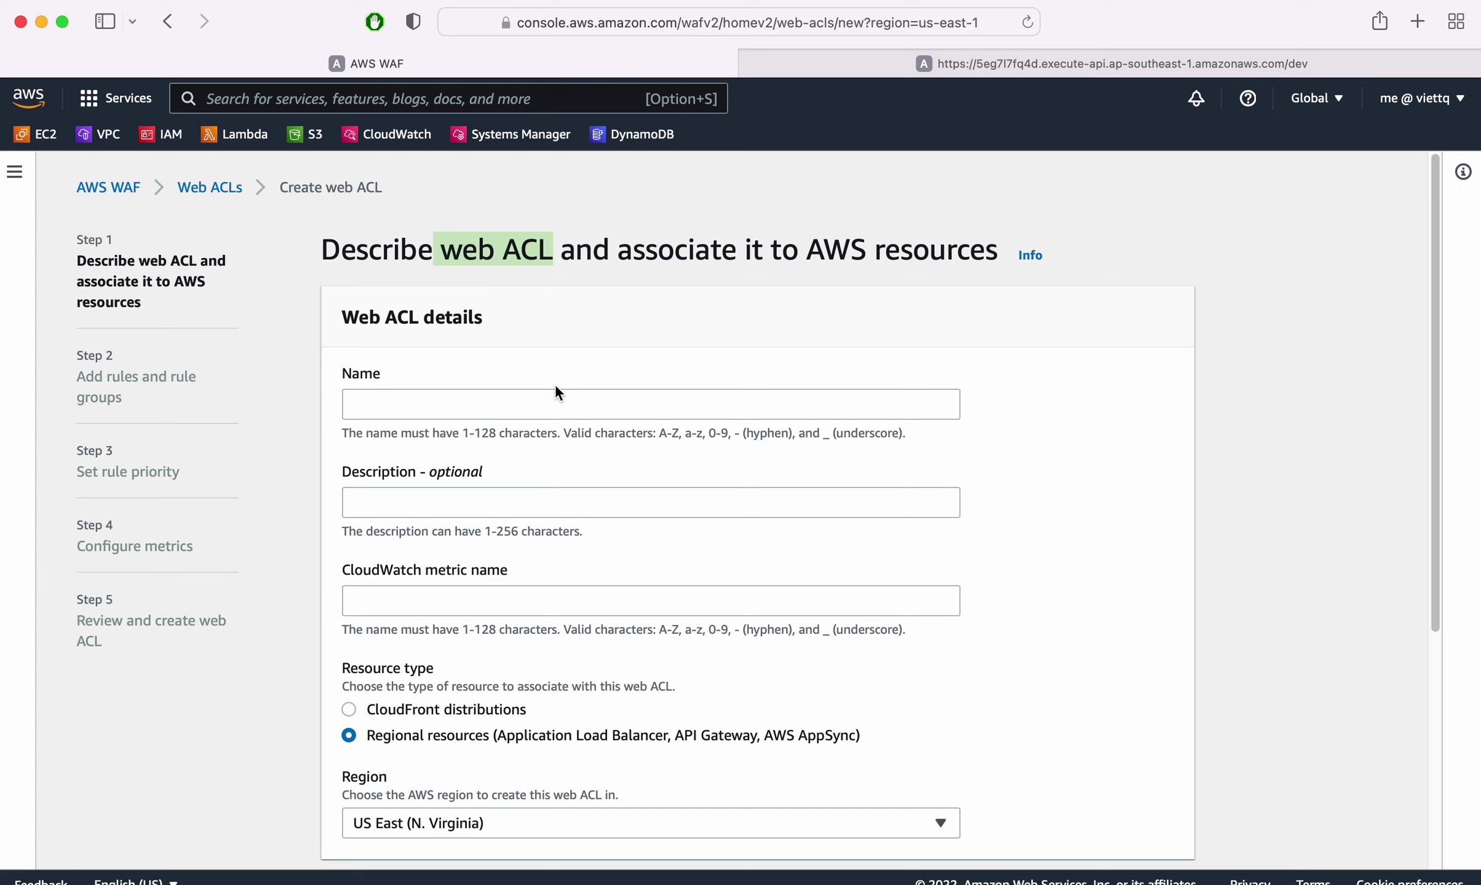
scroll(658, 366, "down", 5)
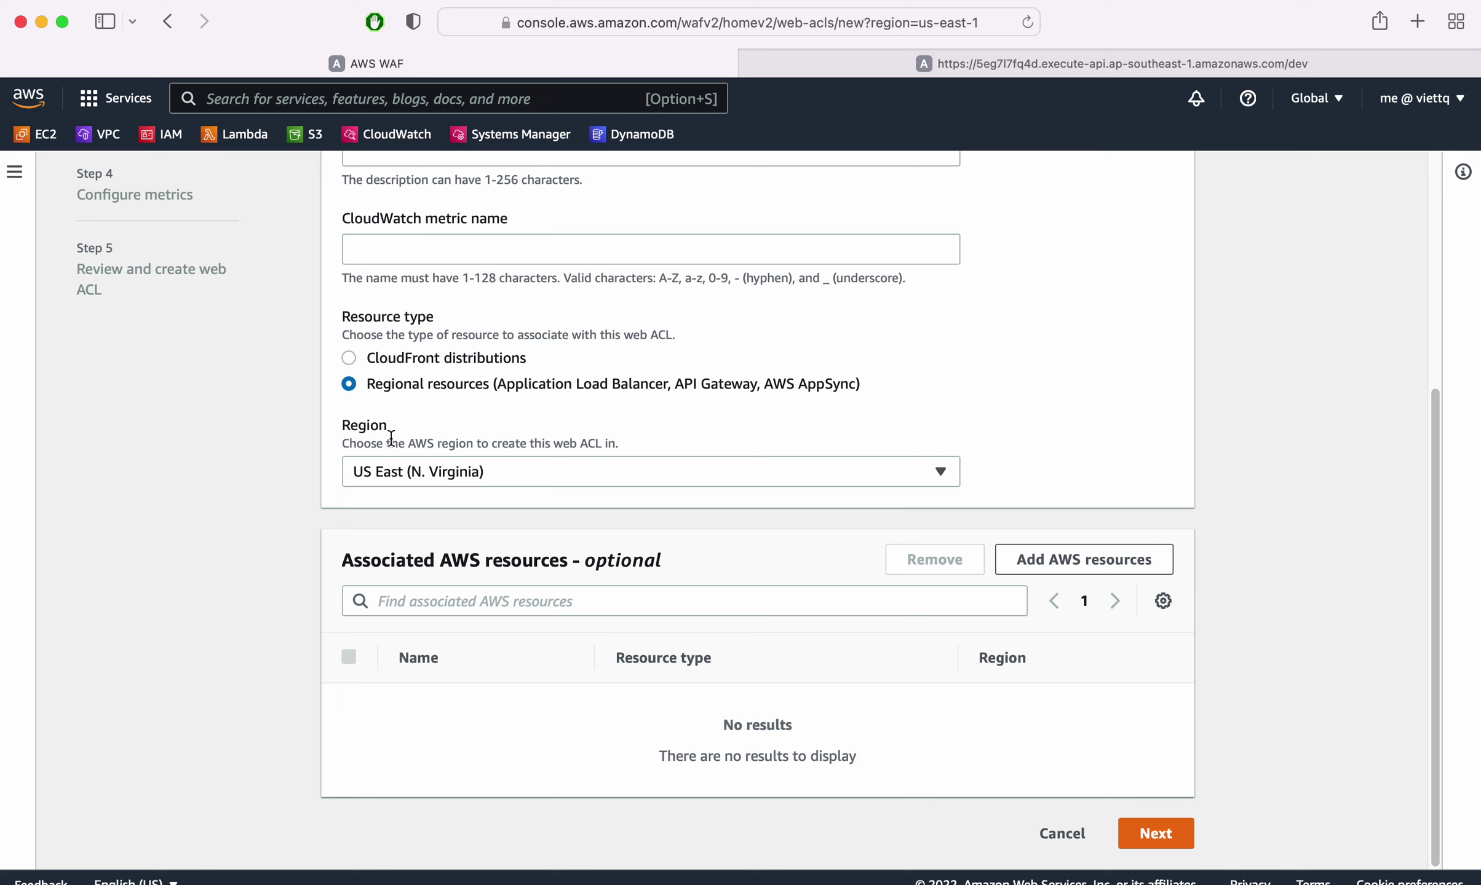
left_click(451, 471)
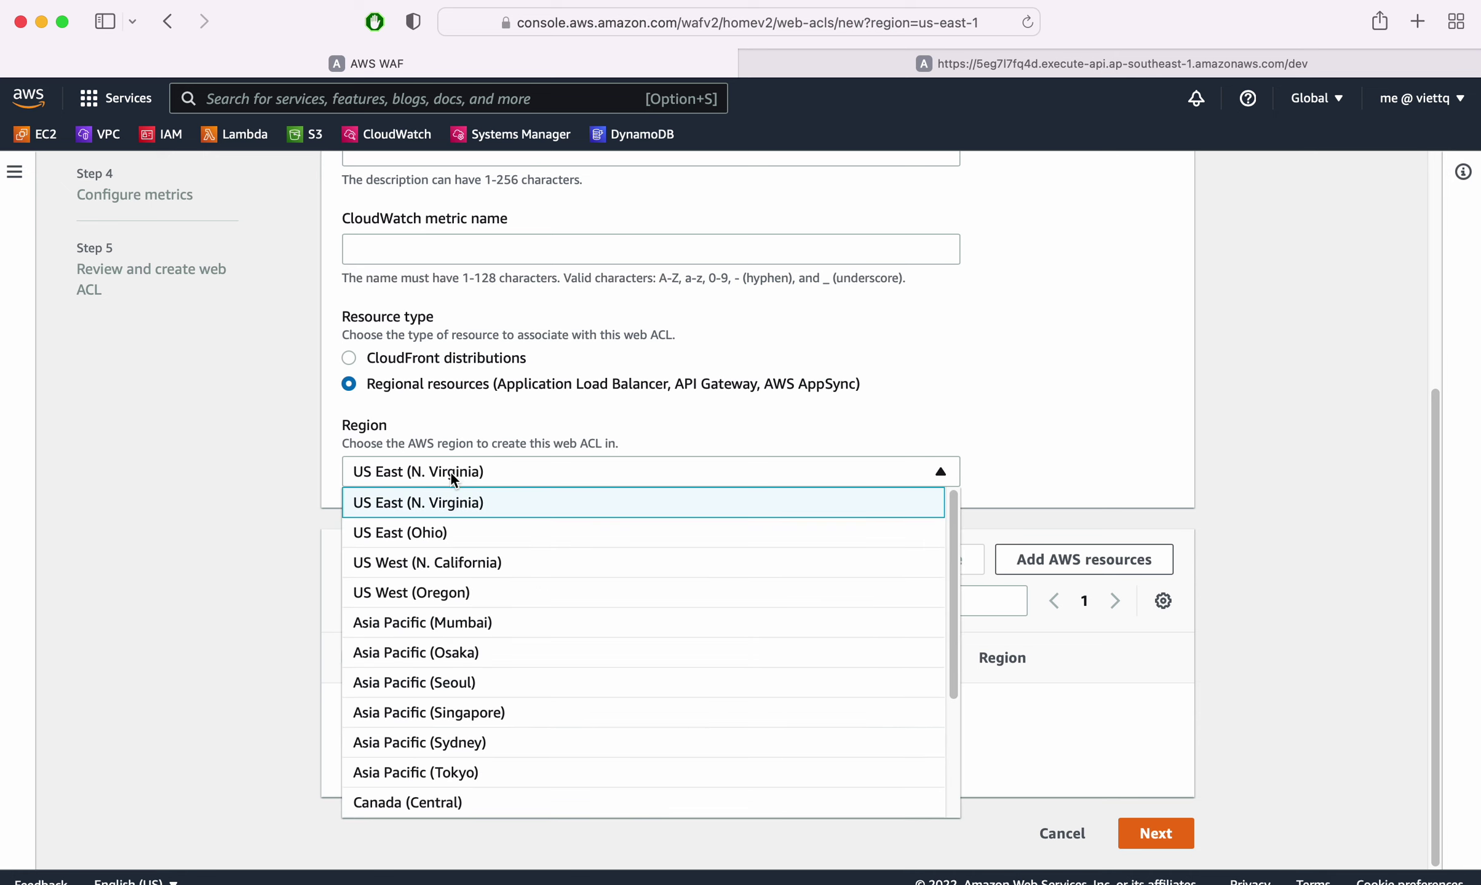
left_click(494, 720)
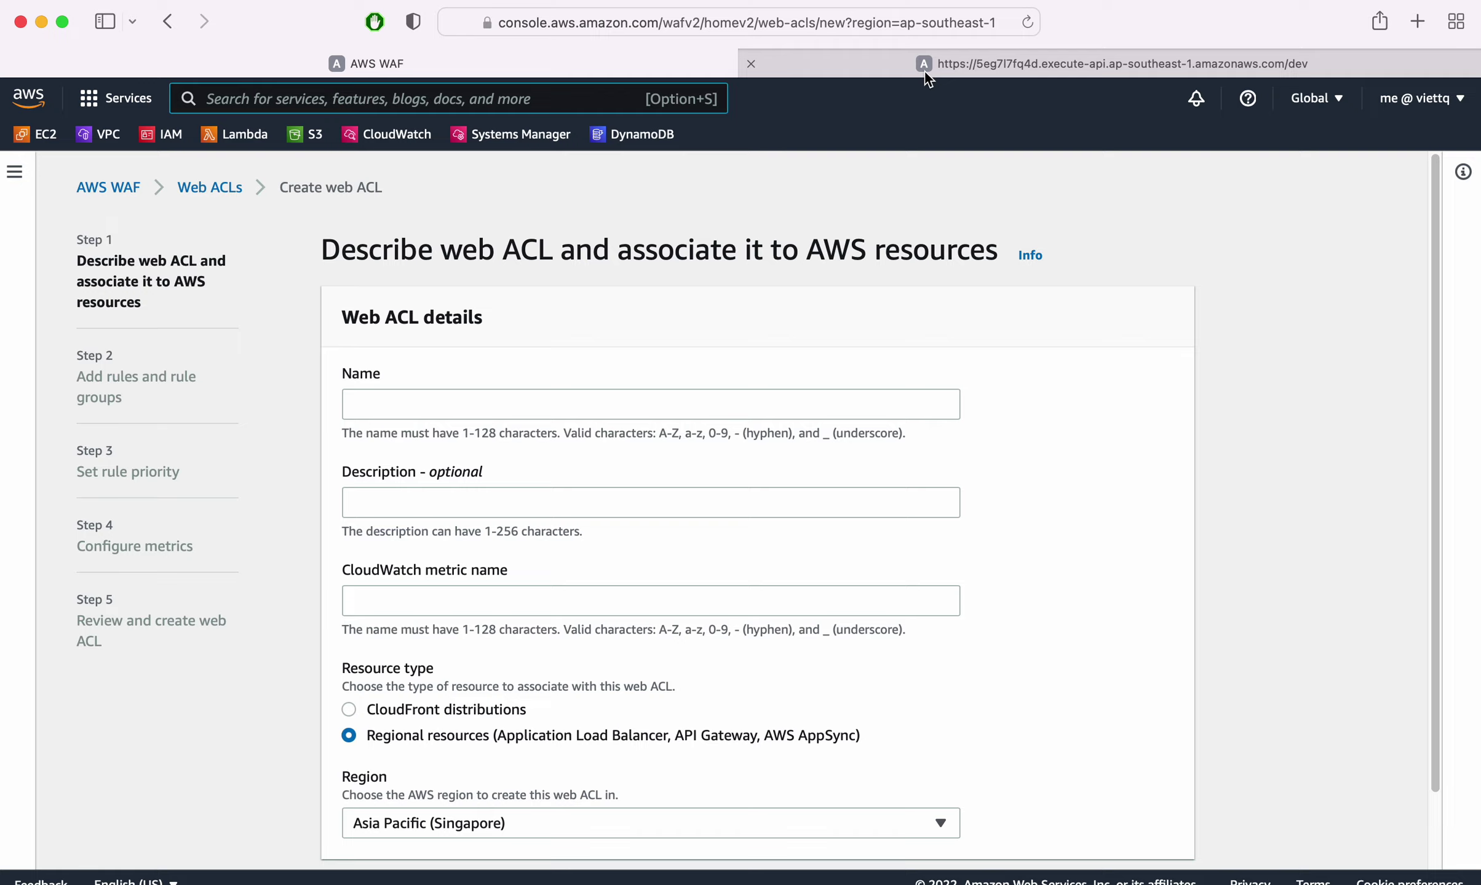
left_click(924, 69)
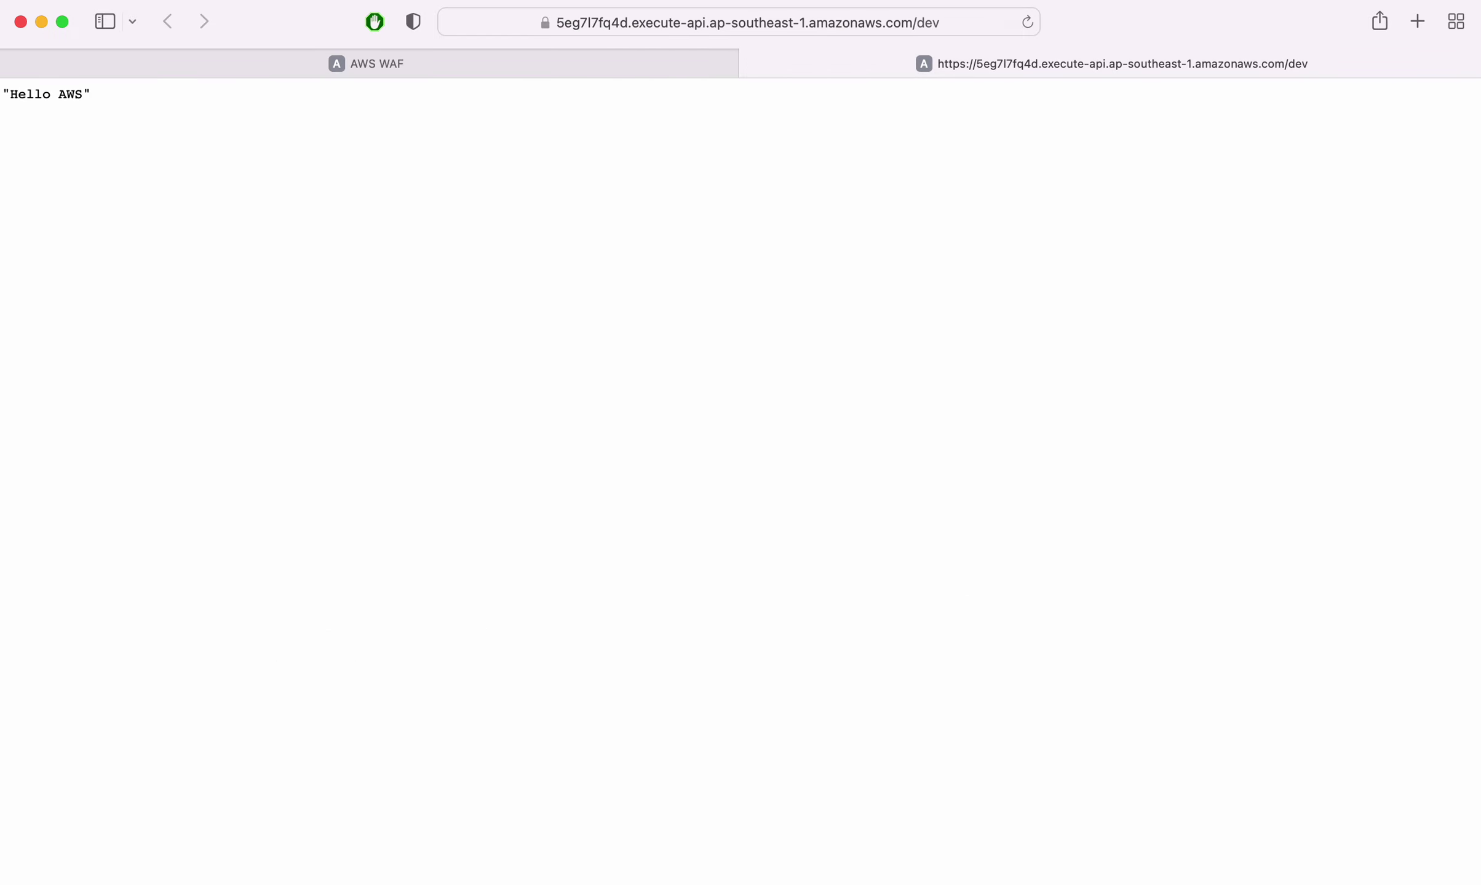
left_click(377, 57)
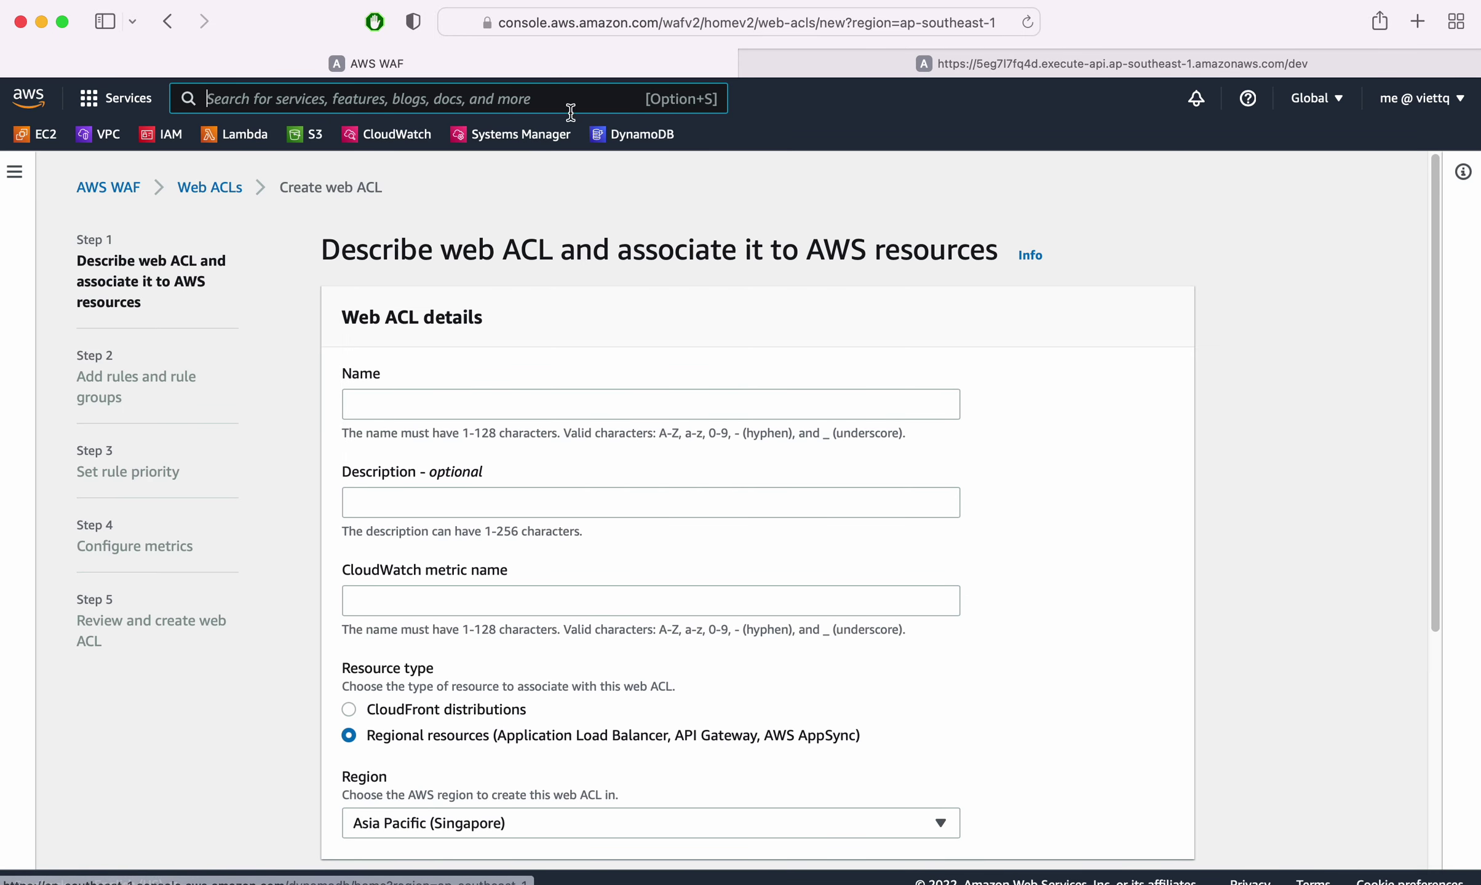
Step: Name the web ACL DemoWAF, leaving the description empty and keeping the matching CloudWatch metric name
left_click(385, 404)
type("W")
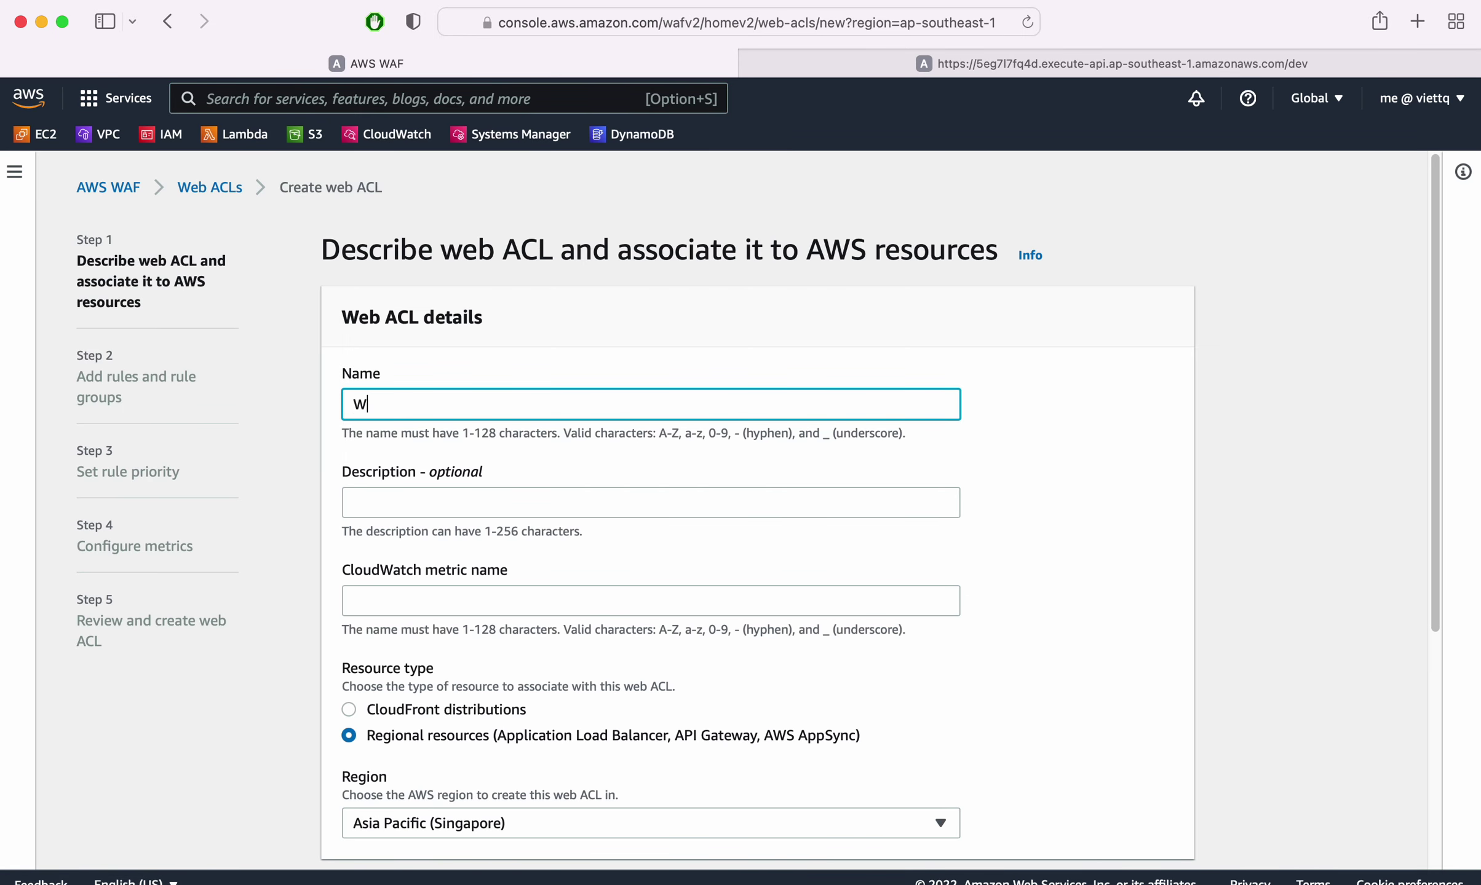
type("eb")
key("BackSpace")
key("BackSpace")
key("BackSpace")
type("DemoWAF")
left_click(354, 502)
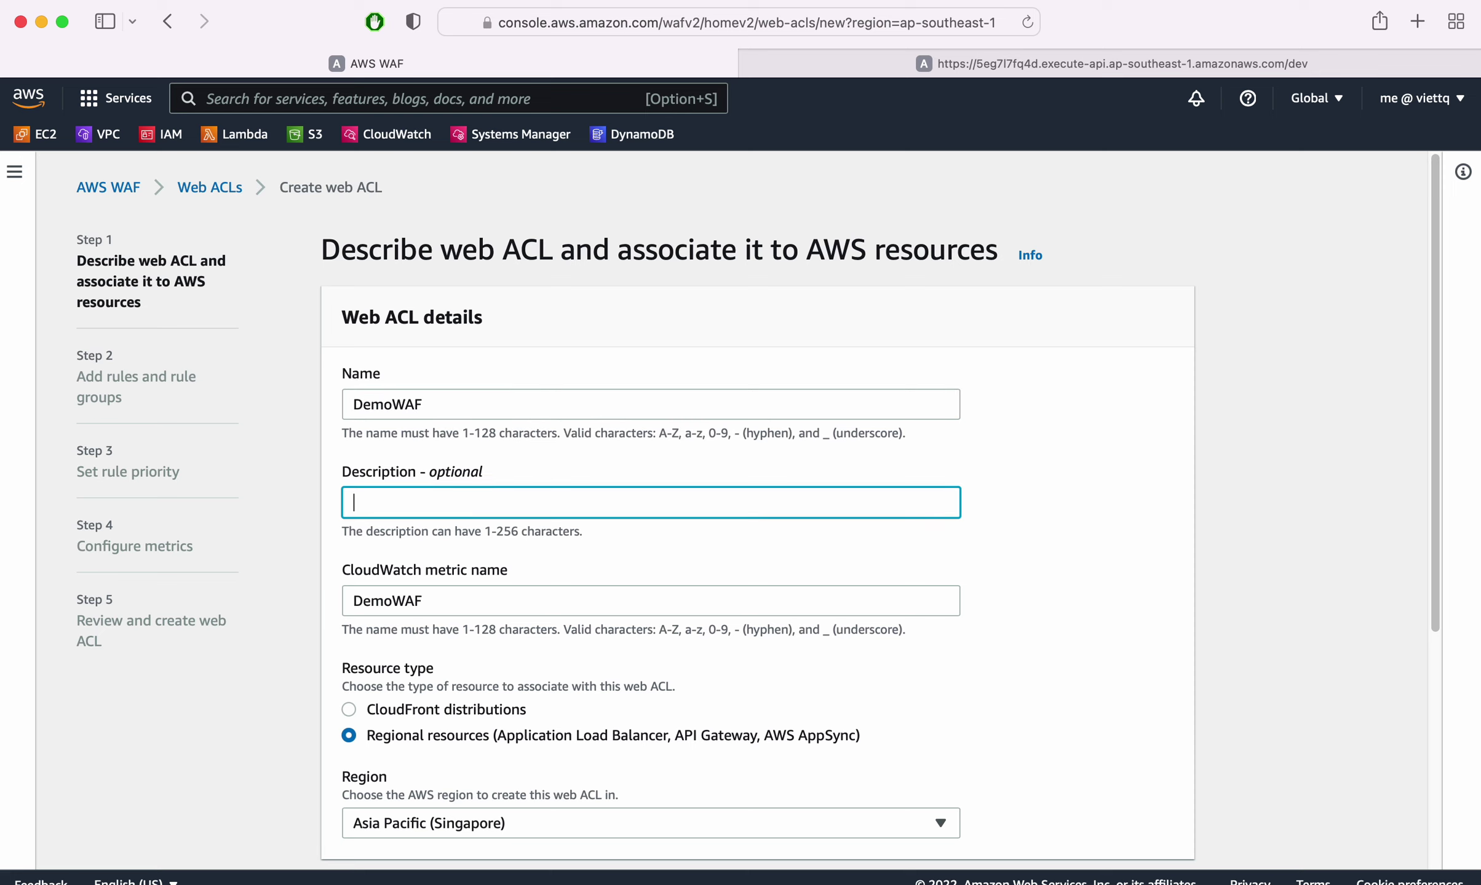
double_click(398, 599)
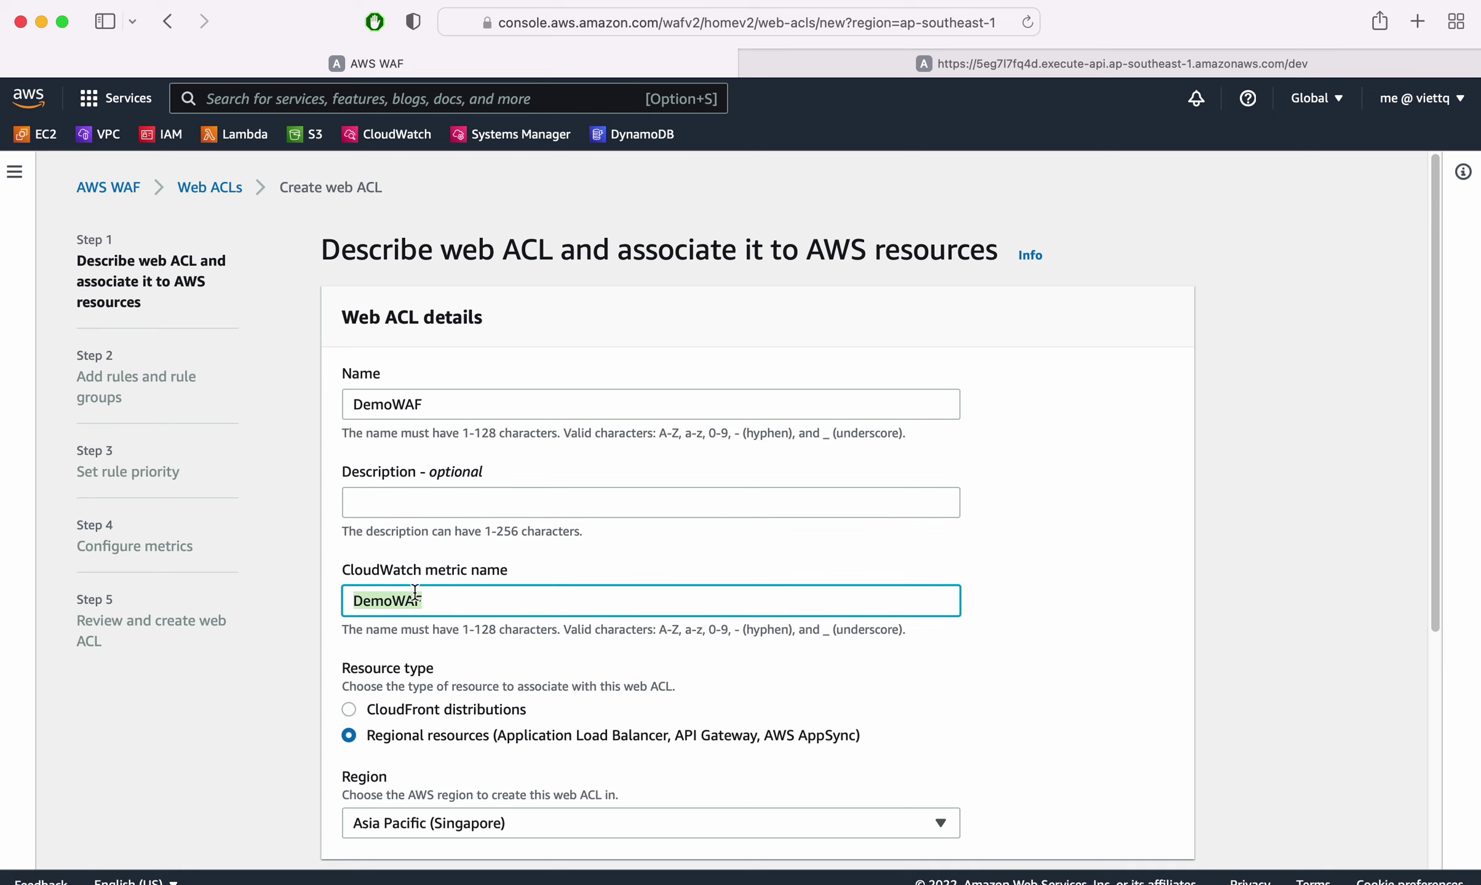
Step: Associate the Amazon API Gateway resource "DemoAPI - dev" with the web ACL and continue to the rules stage
scroll(402, 593, "down", 1)
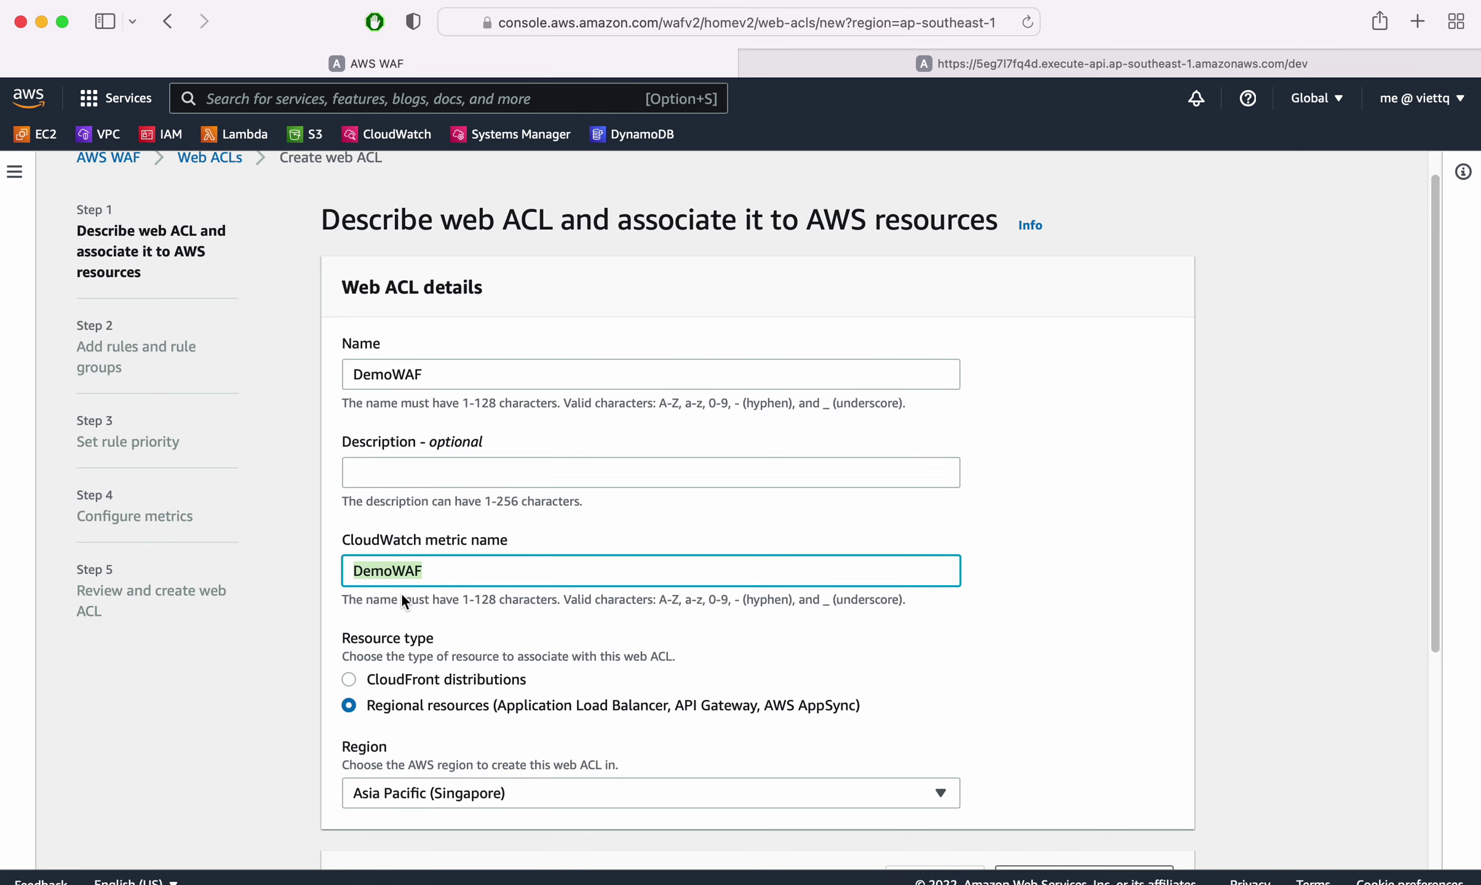
scroll(402, 595, "down", 5)
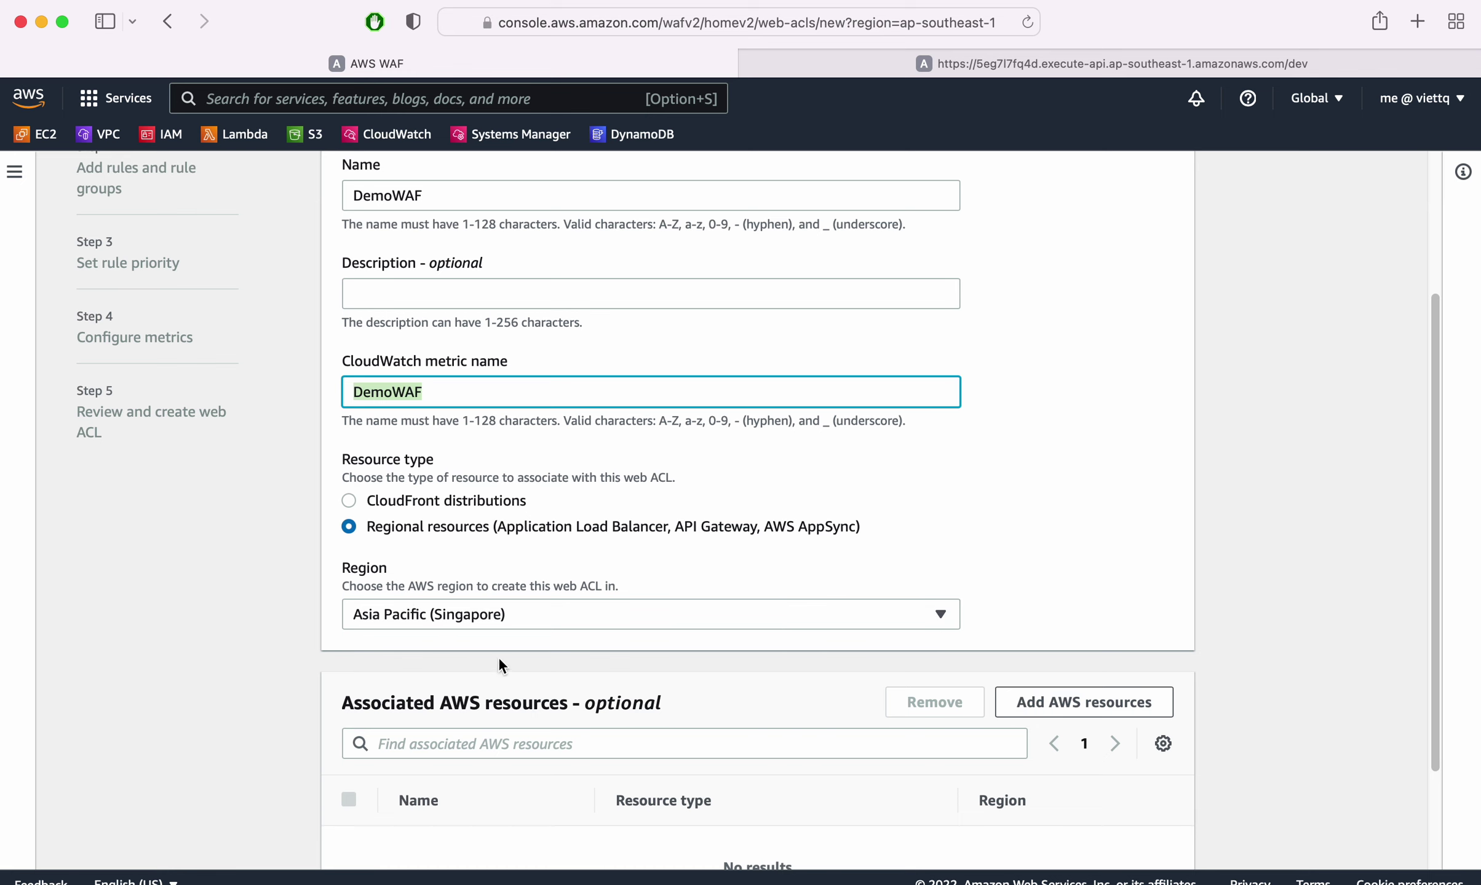
scroll(499, 663, "down", 4)
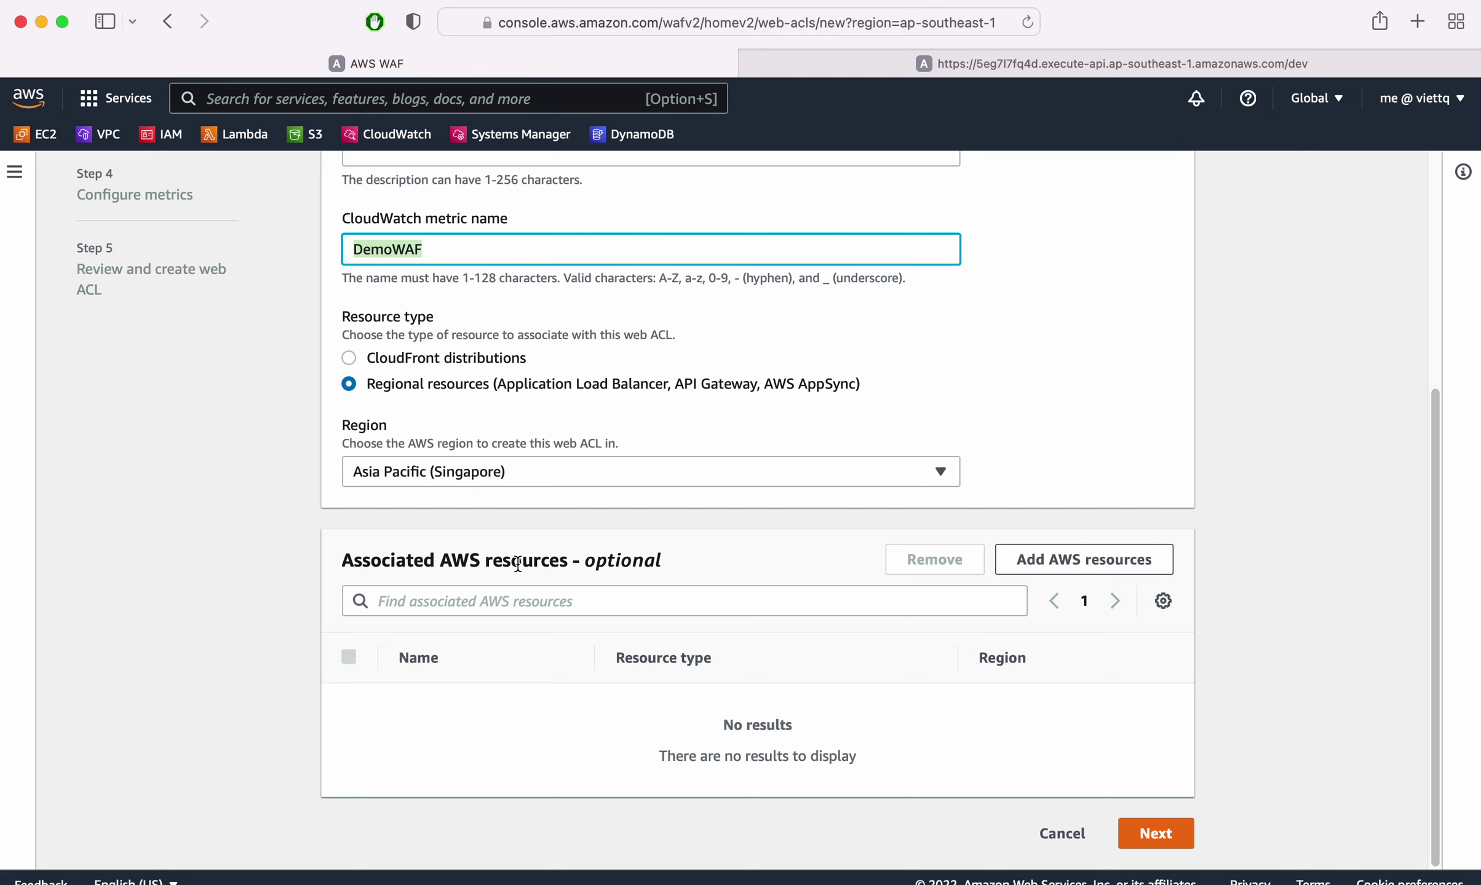
scroll(477, 437, "up", 8)
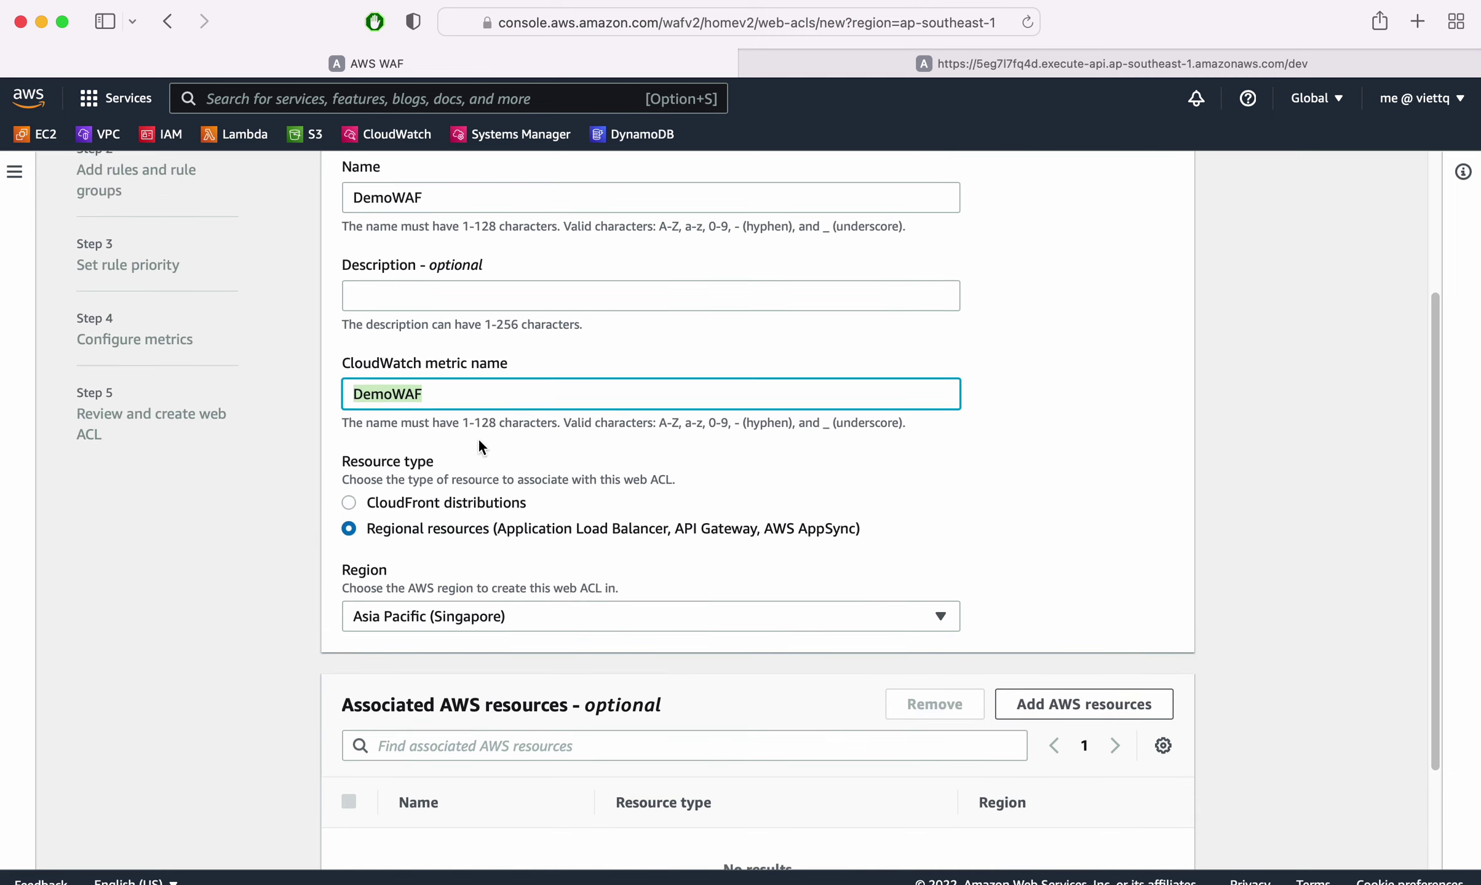
scroll(486, 452, "down", 8)
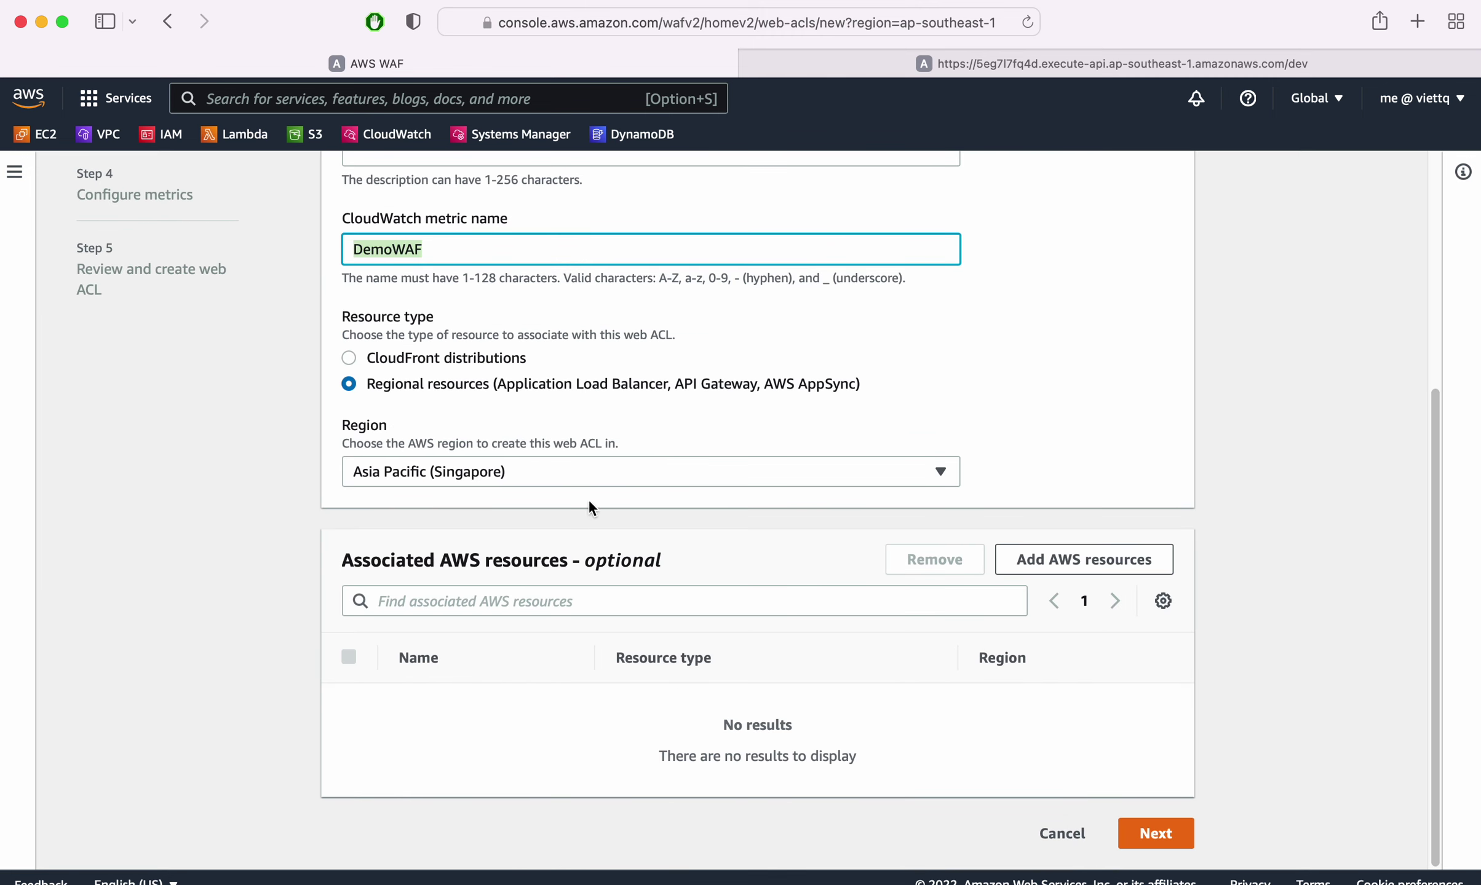
left_click(1087, 569)
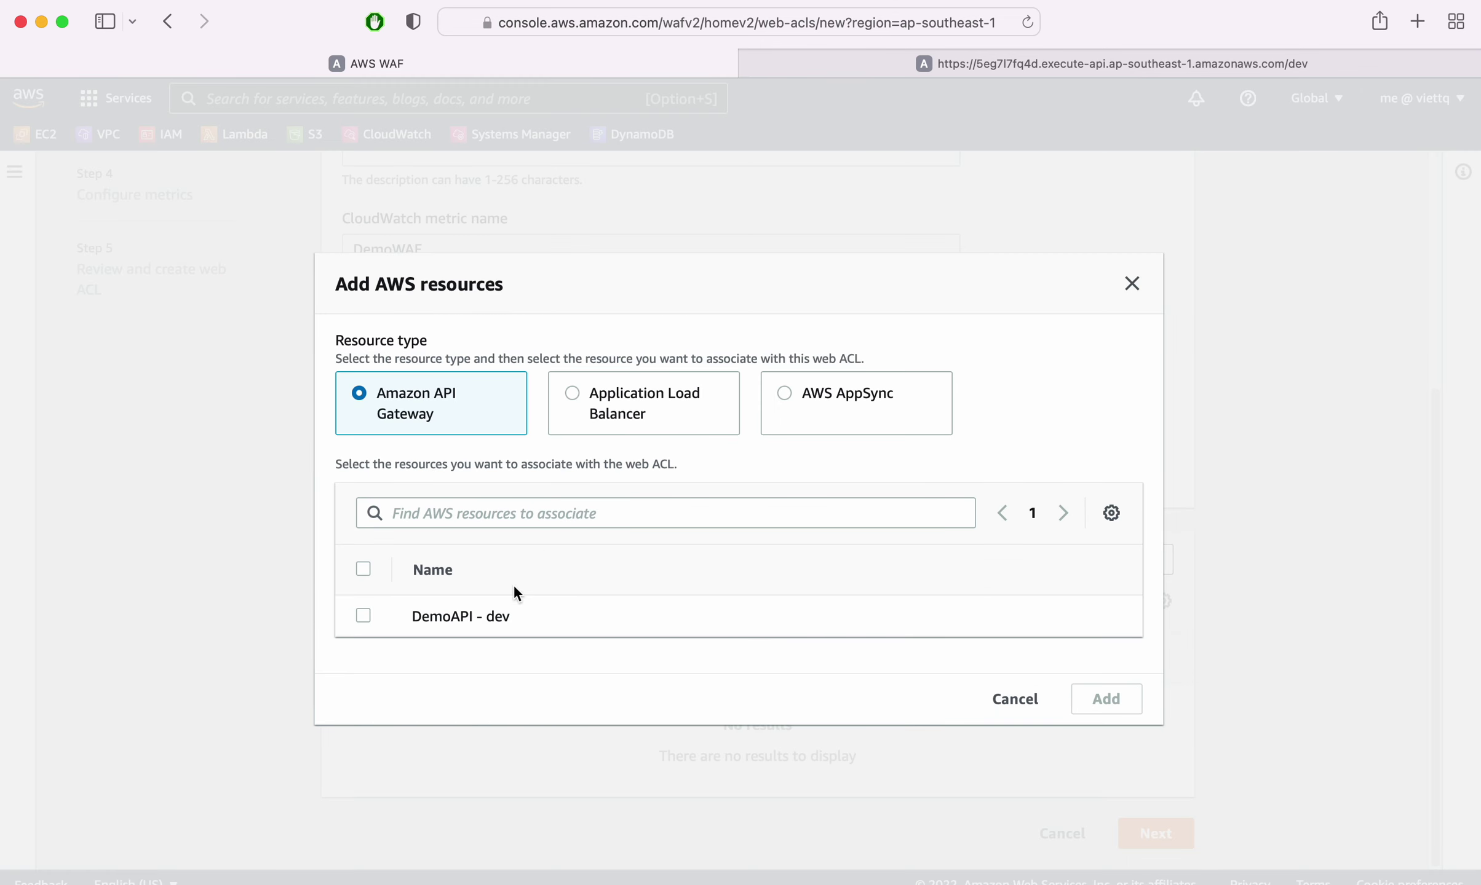
left_click(363, 616)
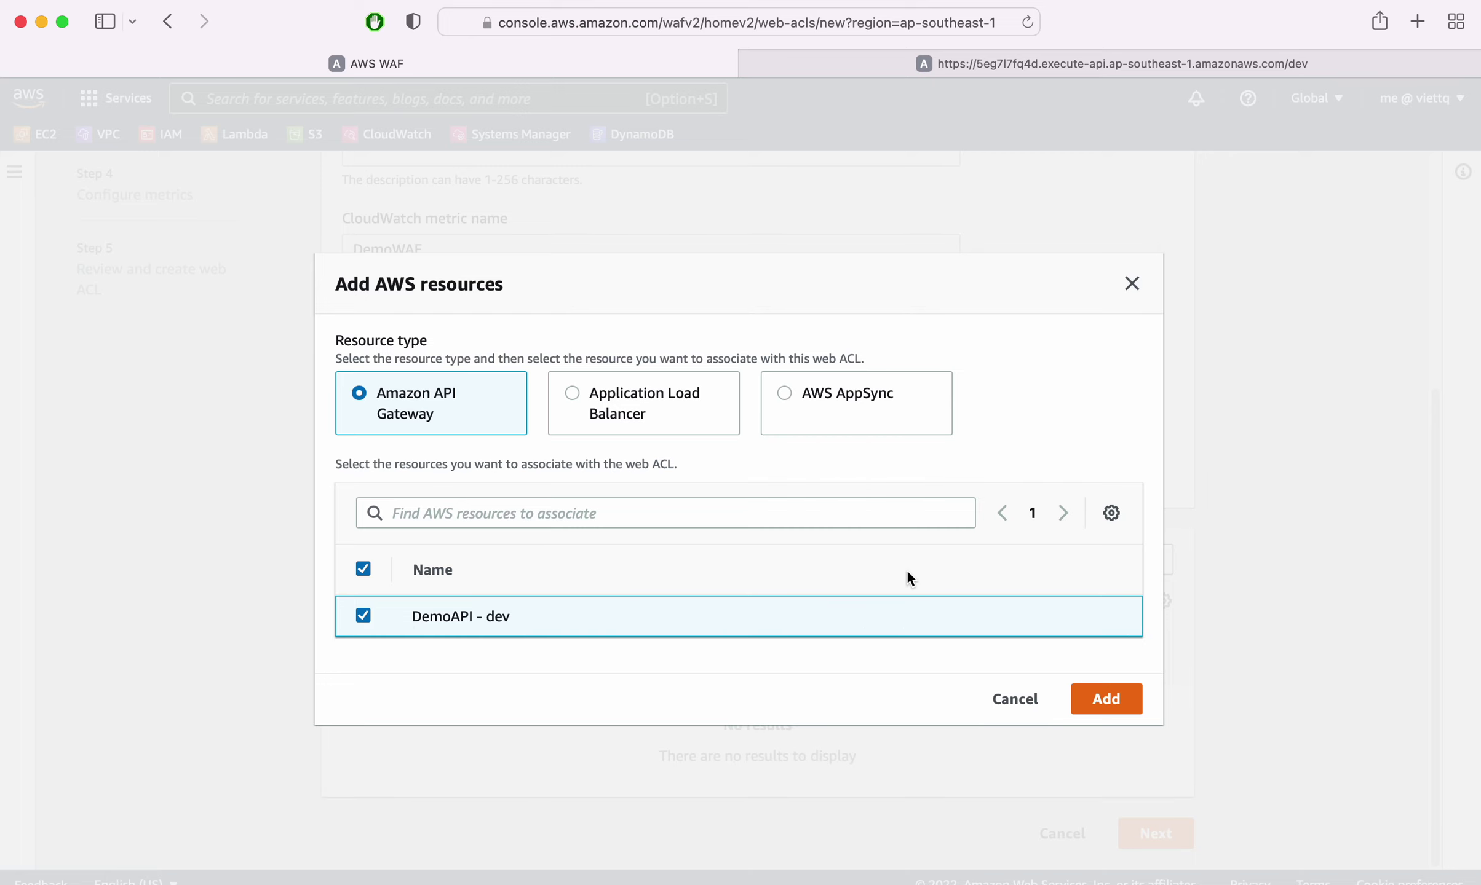
left_click(1109, 704)
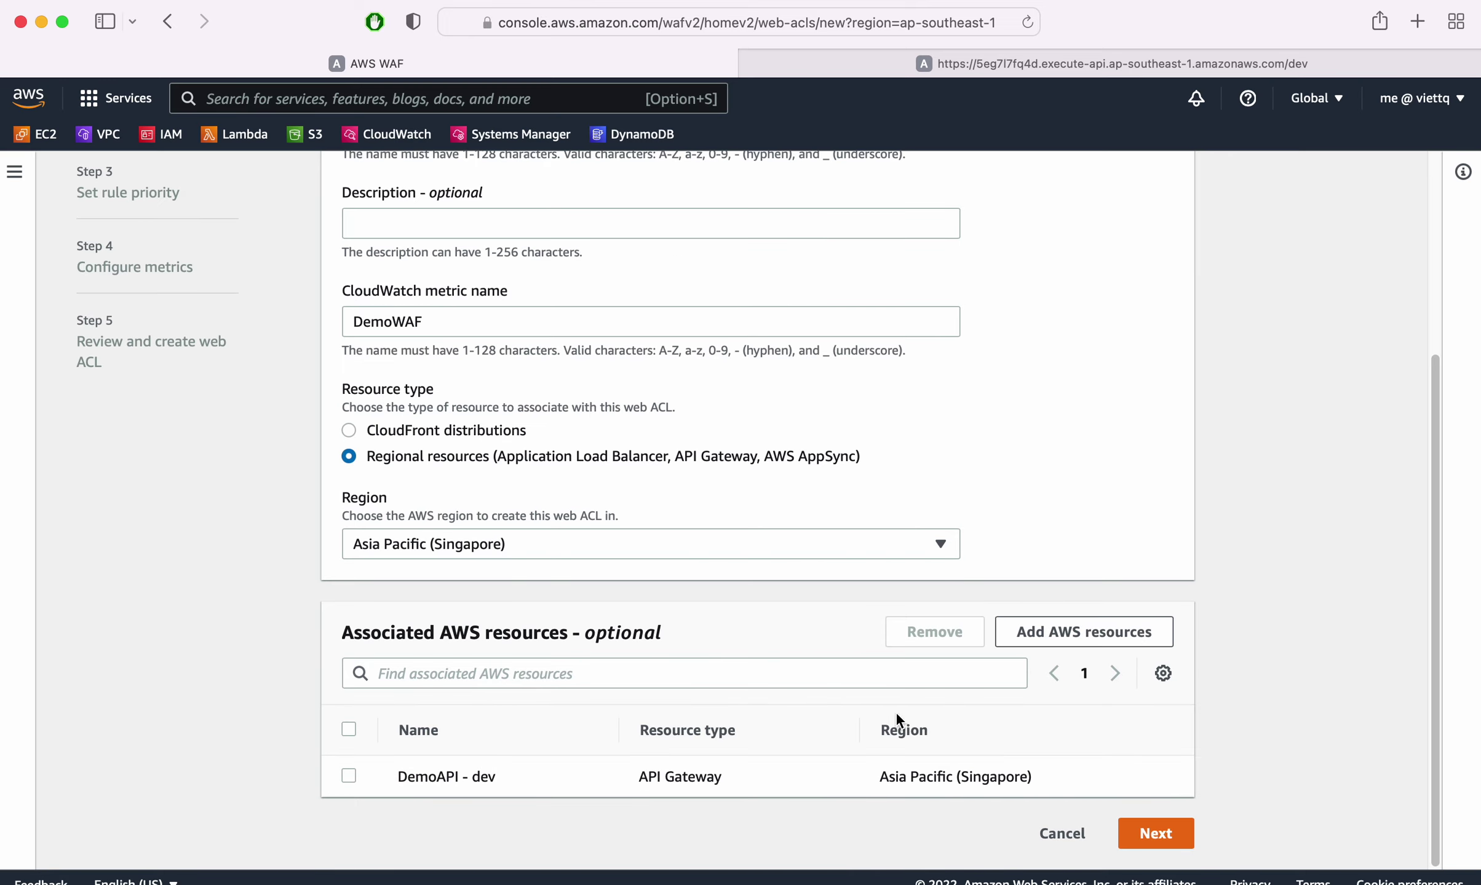
left_click(1168, 833)
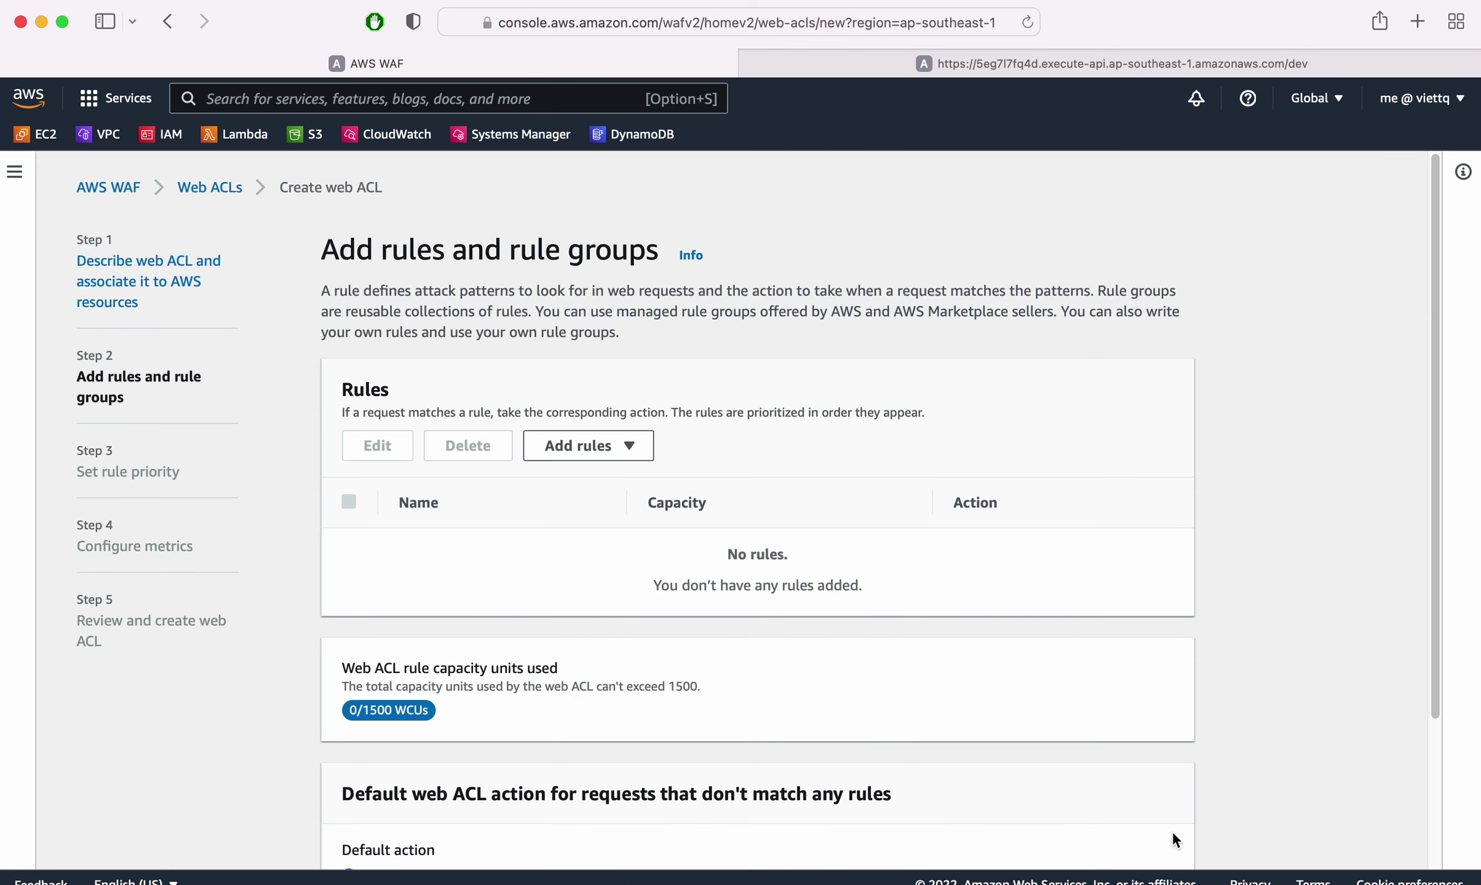
Step: Add the free Amazon IP reputation list from the AWS managed rule groups to the web ACL's rules
left_click(601, 445)
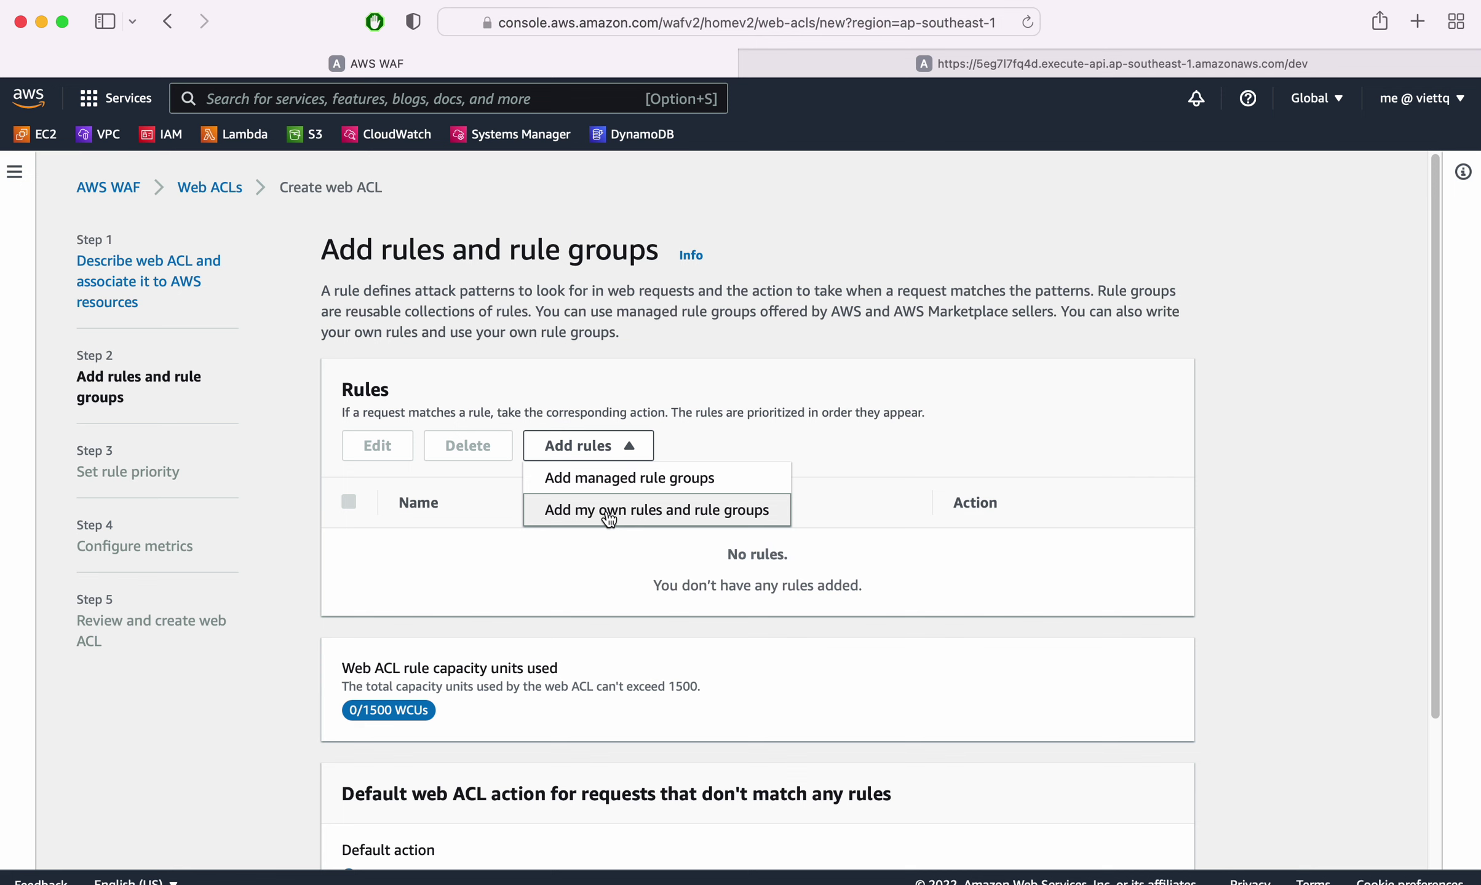
left_click(620, 479)
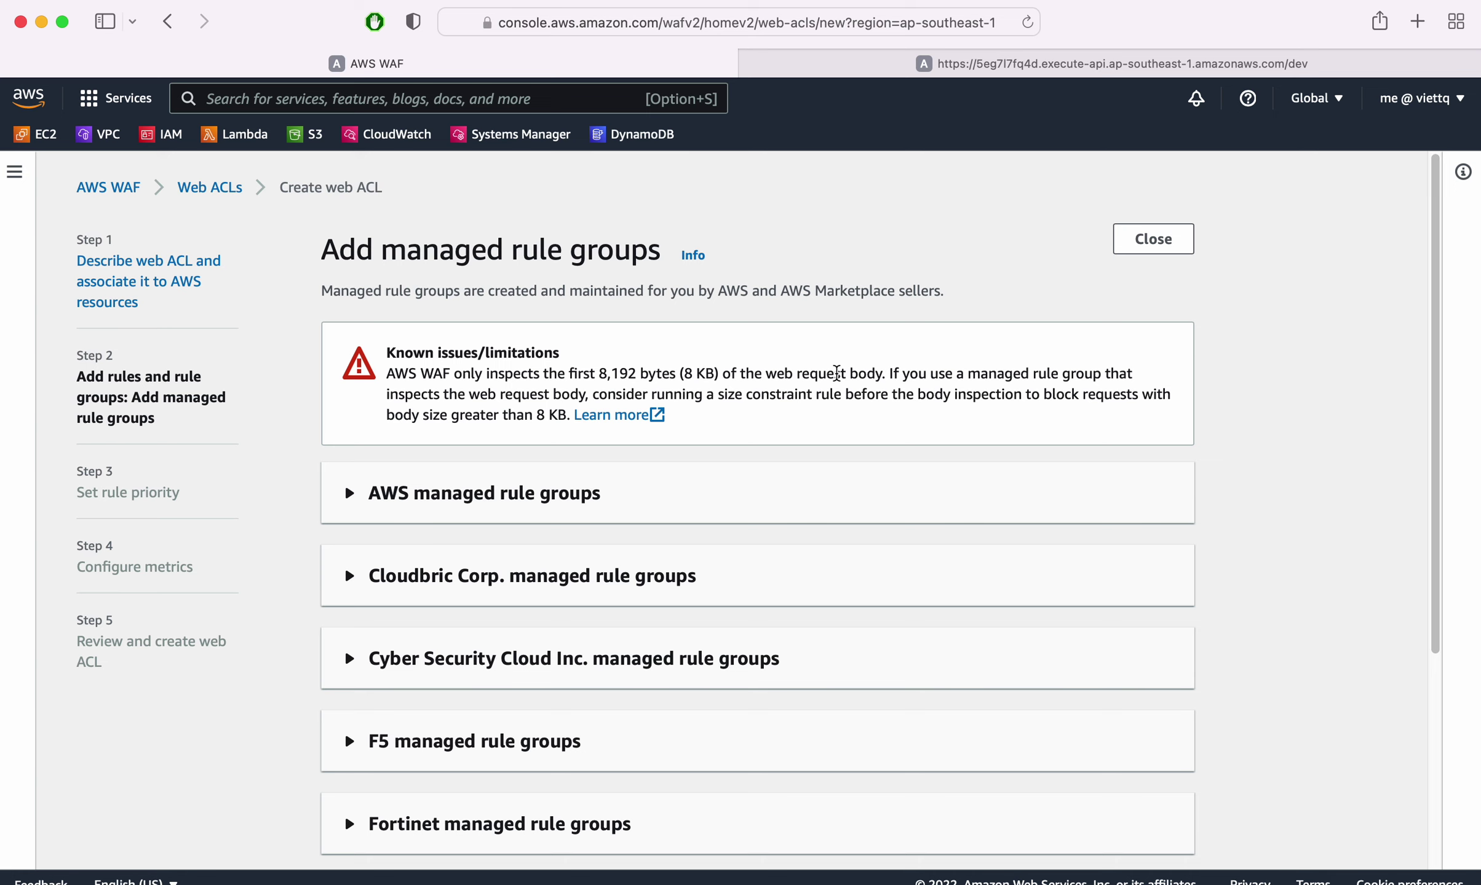
scroll(341, 529, "down", 3)
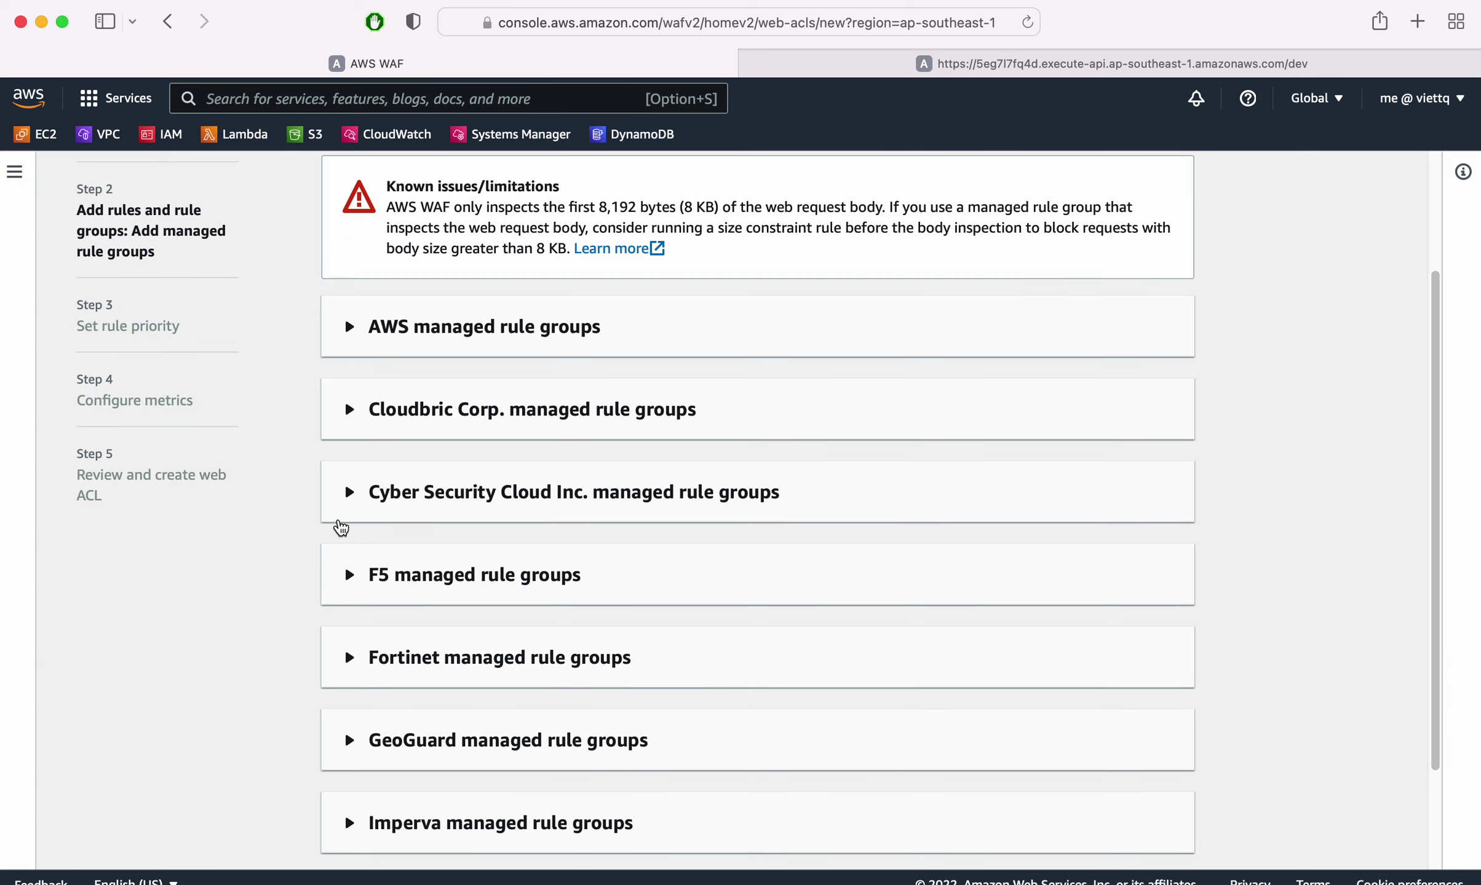
scroll(340, 529, "down", 2)
scroll(400, 430, "up", 1)
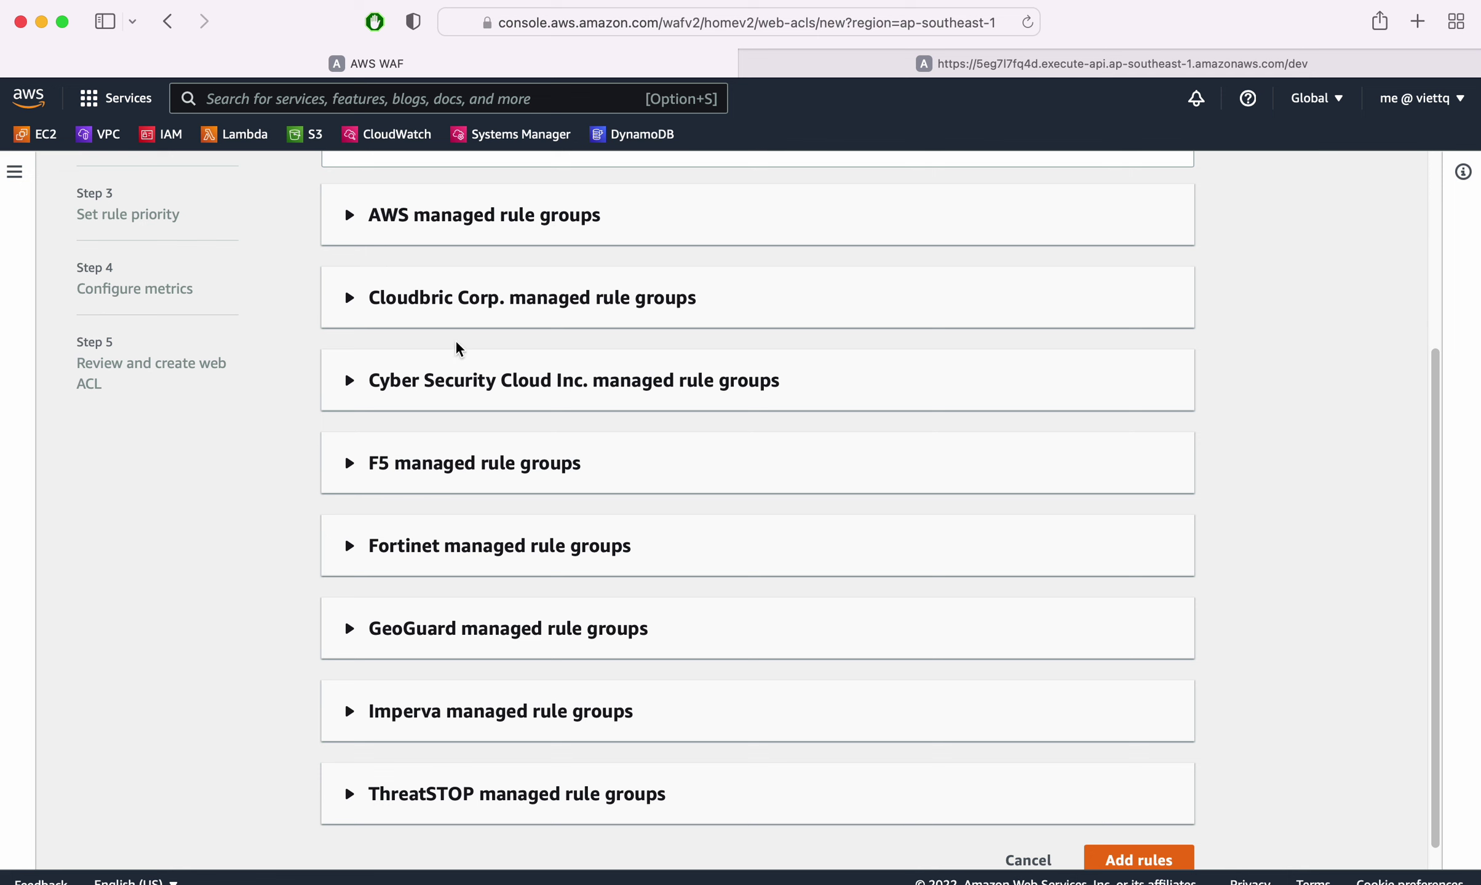
left_click(495, 231)
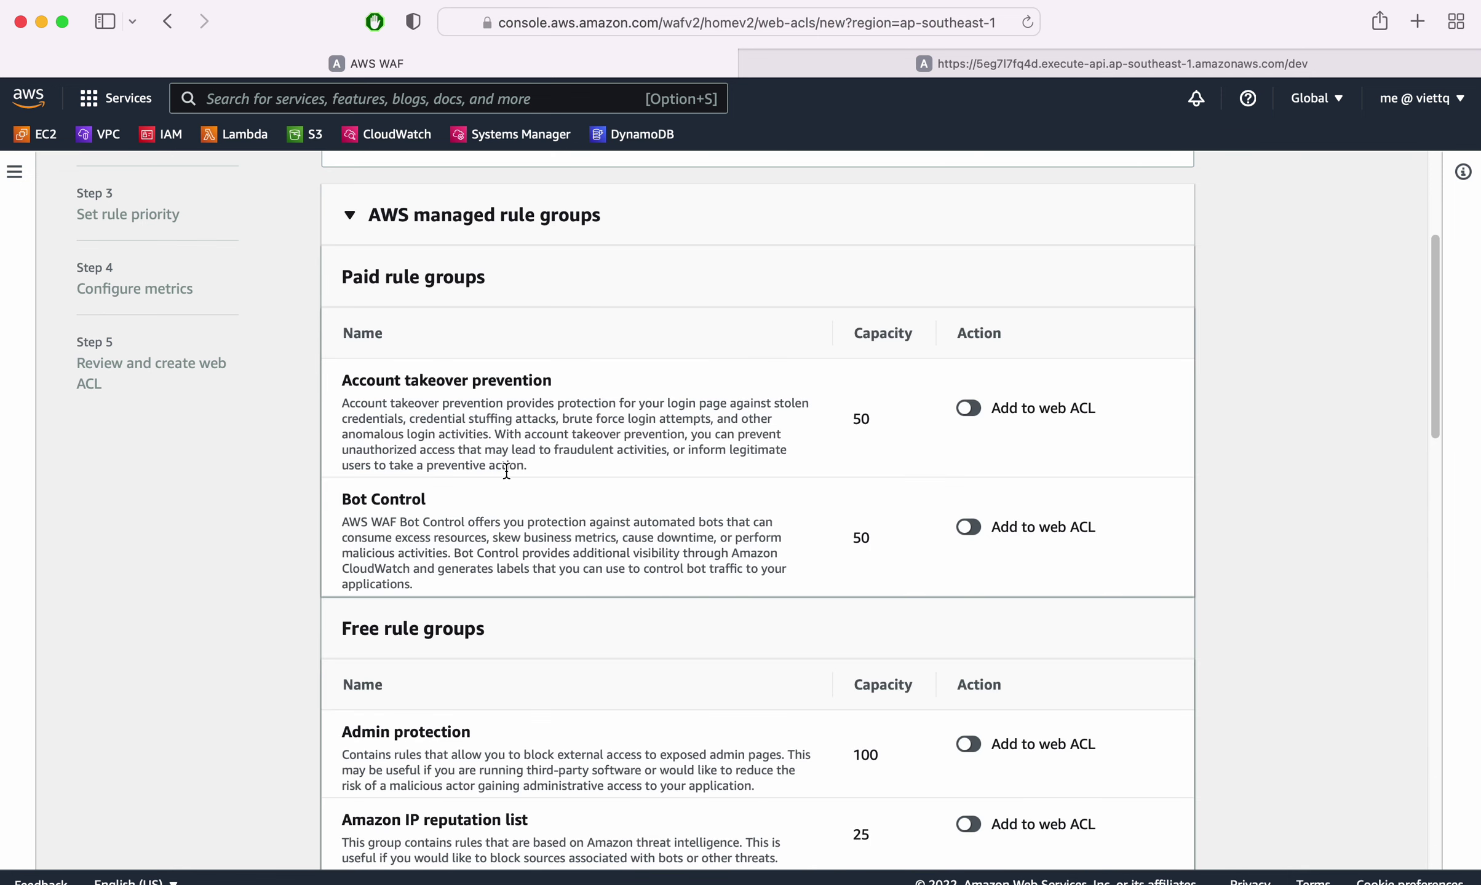
scroll(506, 471, "down", 7)
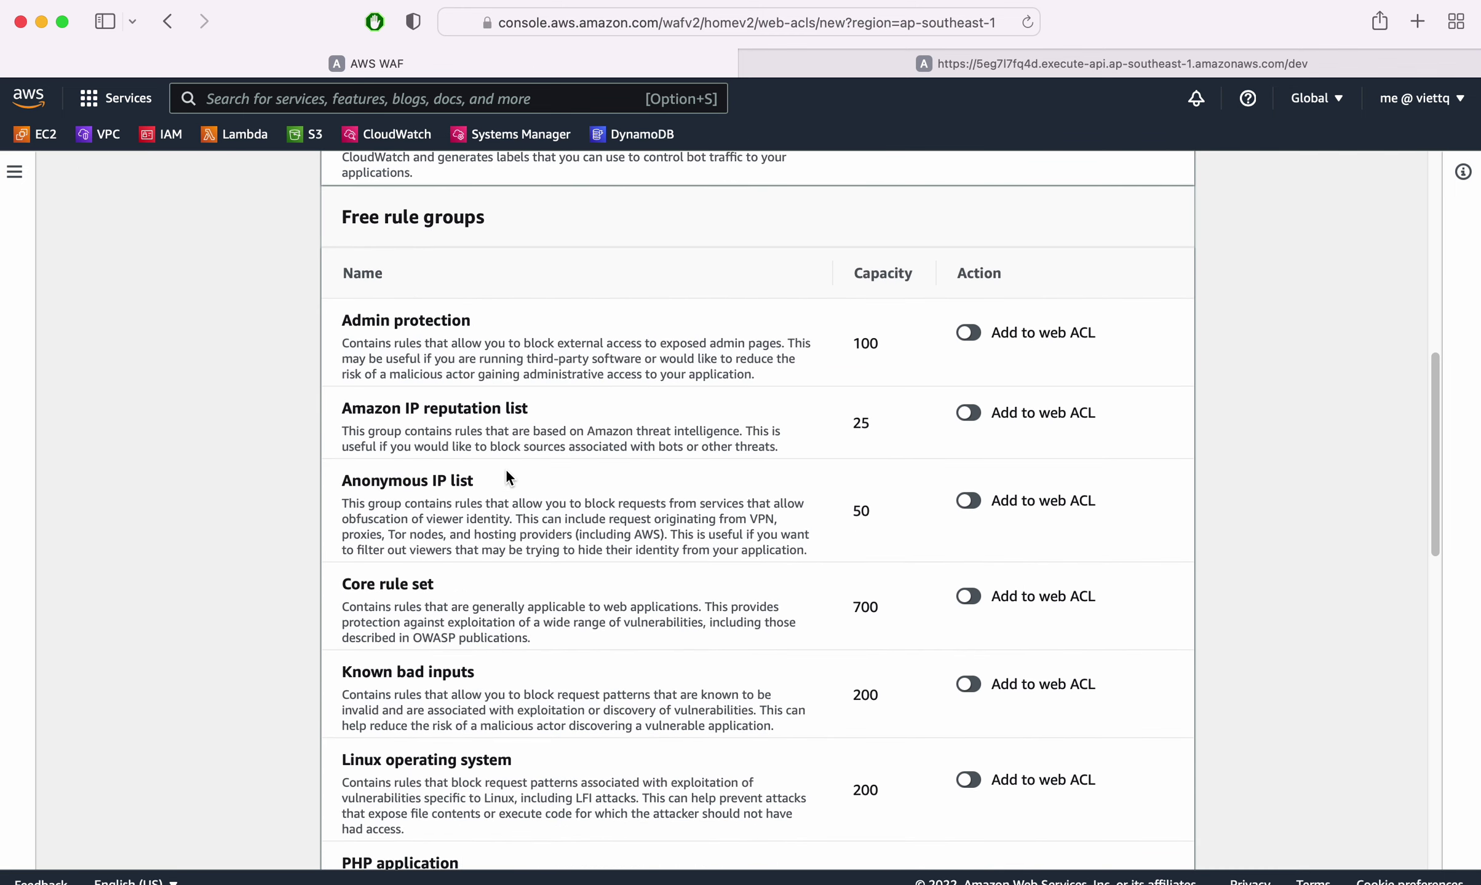
scroll(506, 473, "down", 3)
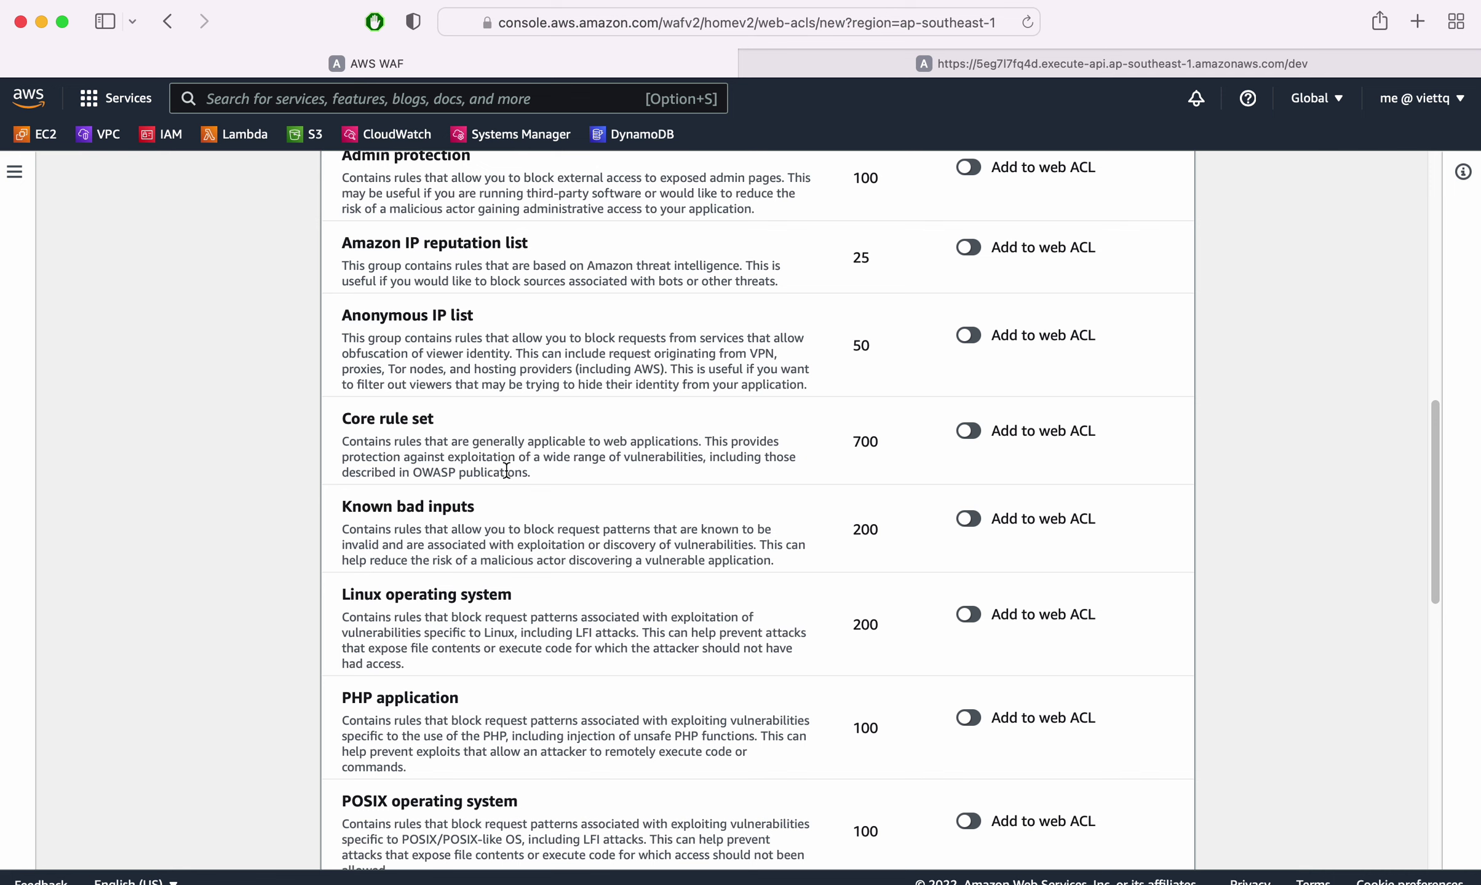
scroll(506, 470, "up", 6)
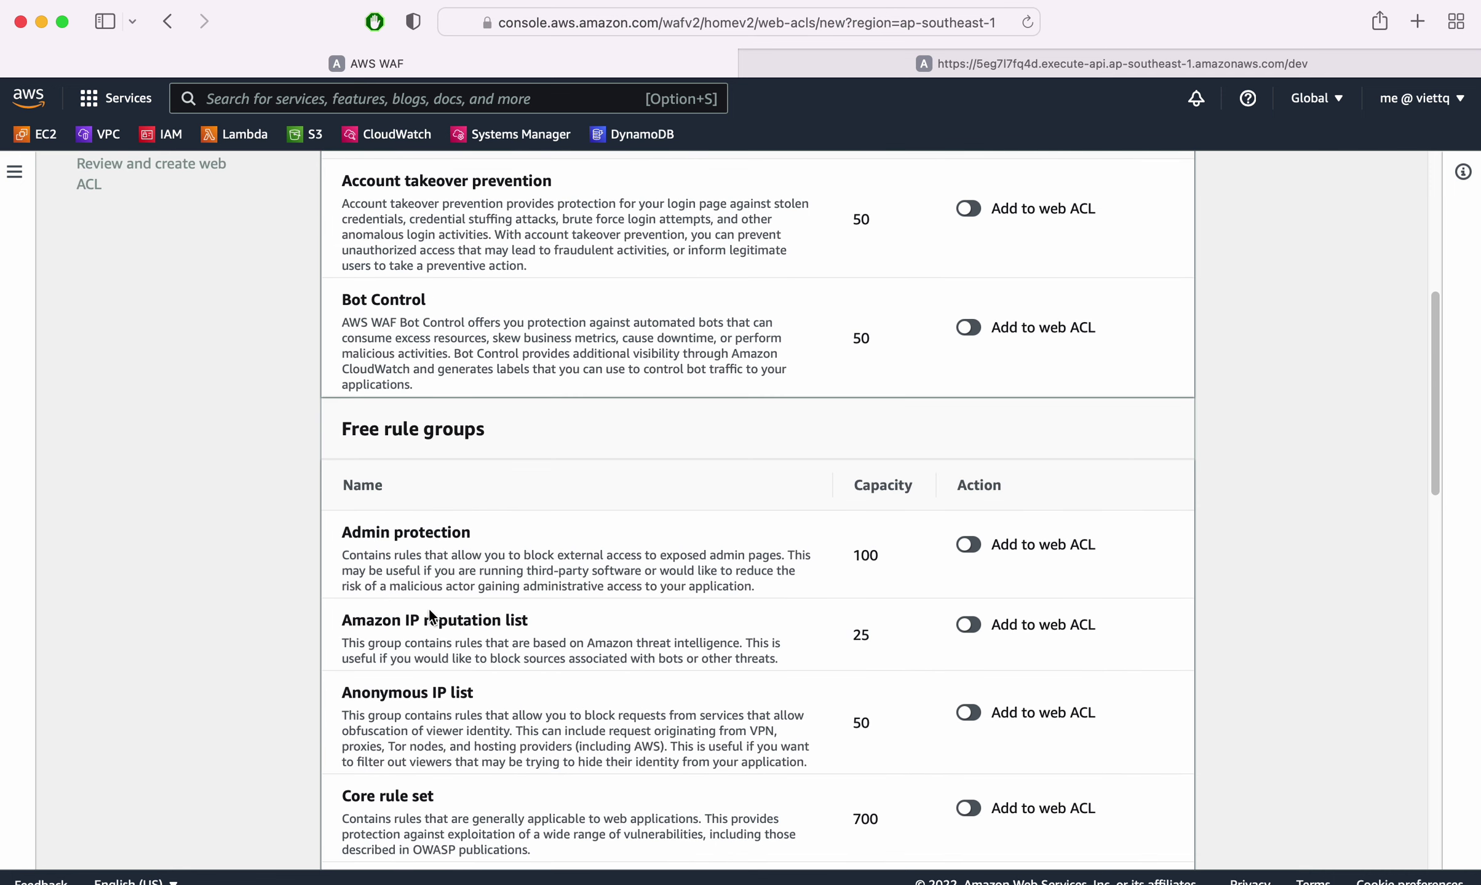
left_click(966, 625)
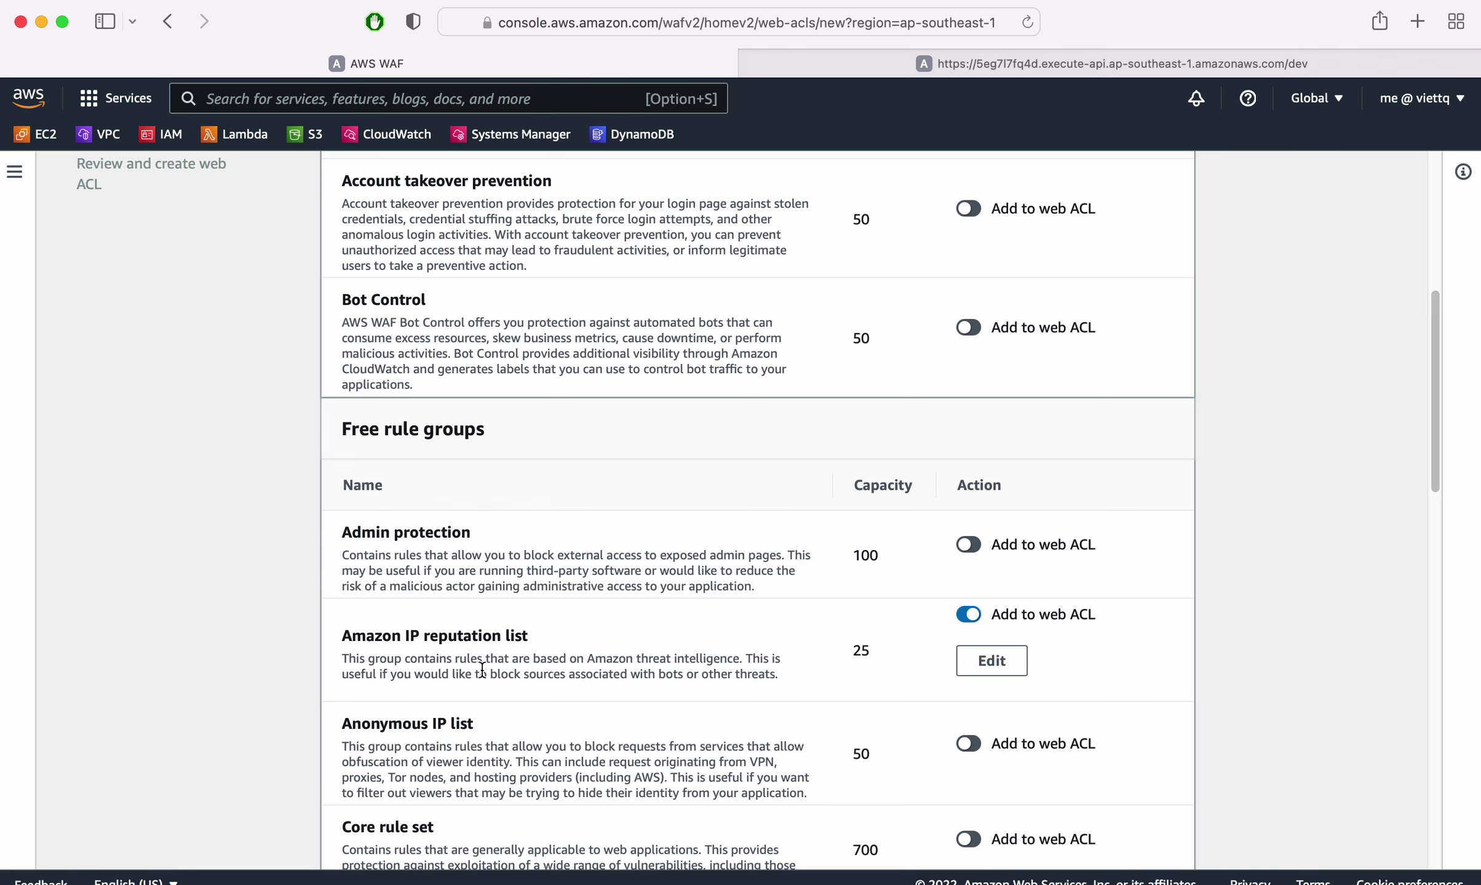
scroll(482, 669, "down", 20)
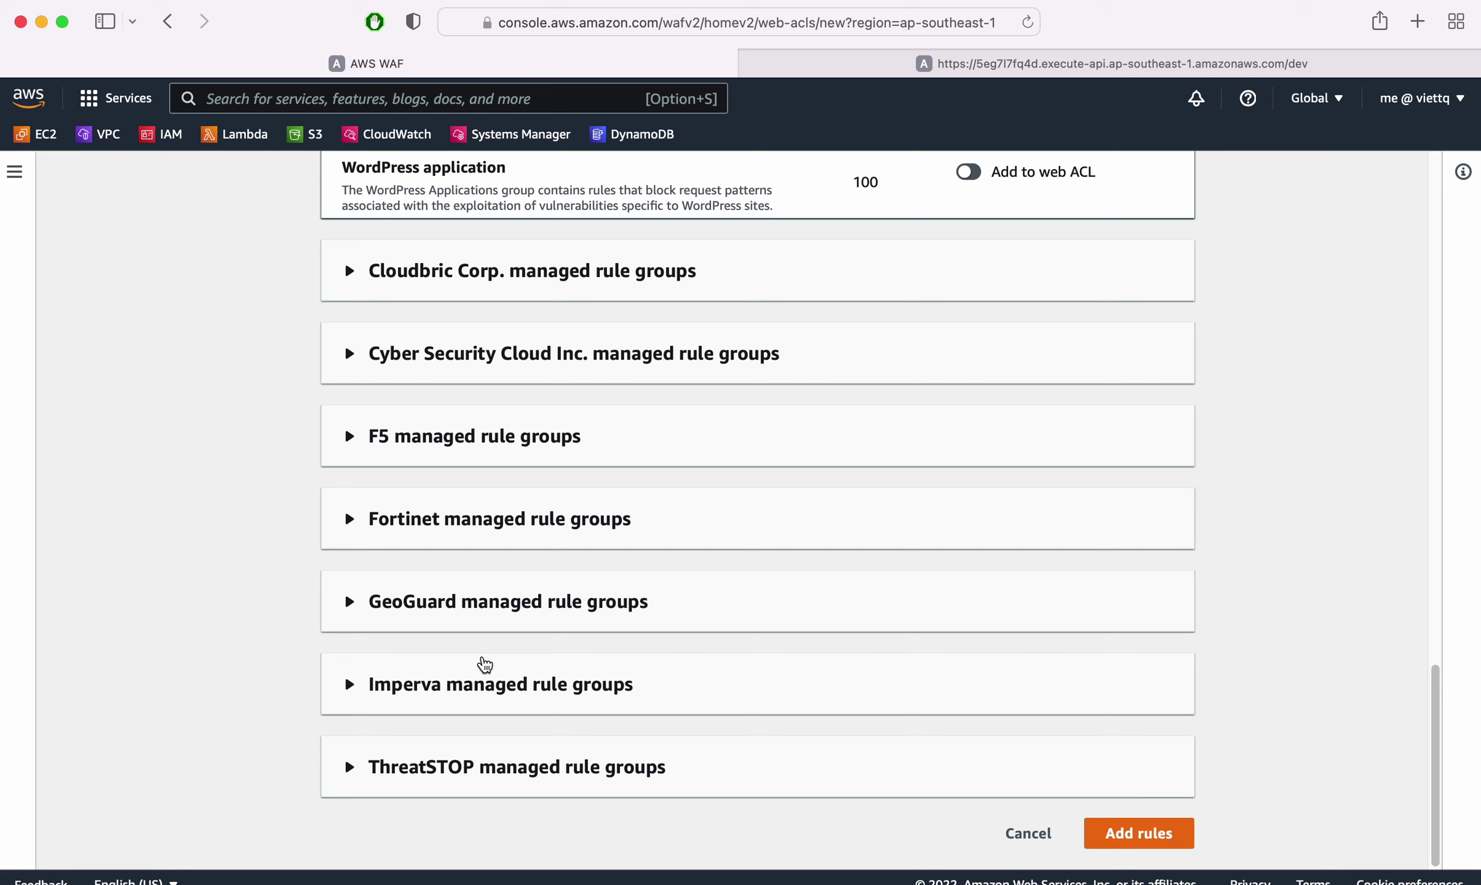
left_click(1160, 844)
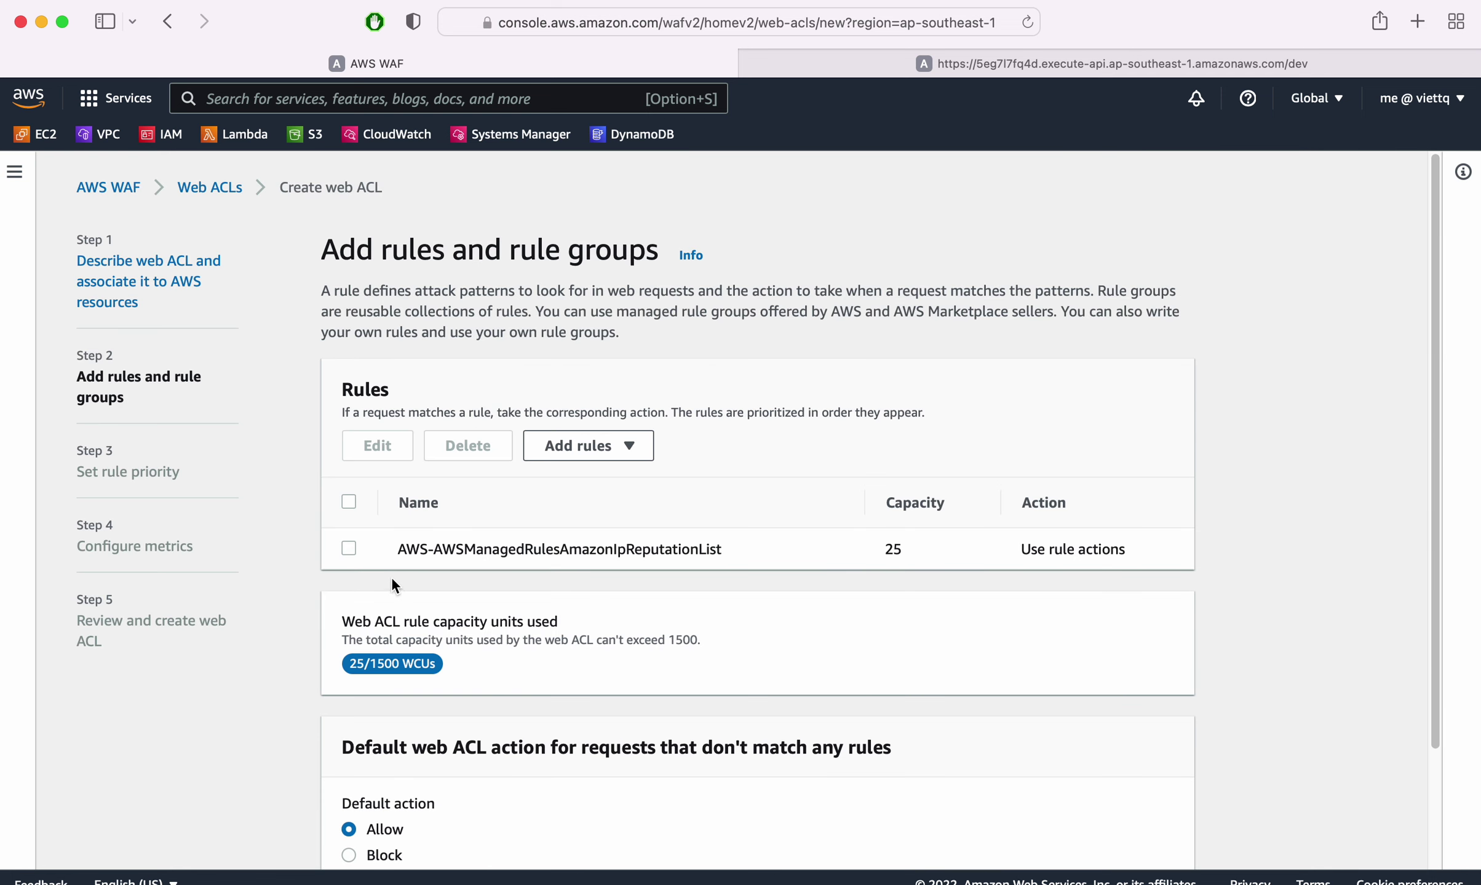
Step: Set the default action for requests that match no rules to Block, expand the custom response options, and continue to rule priority
left_click_drag(365, 664, 437, 662)
scroll(376, 671, "down", 1)
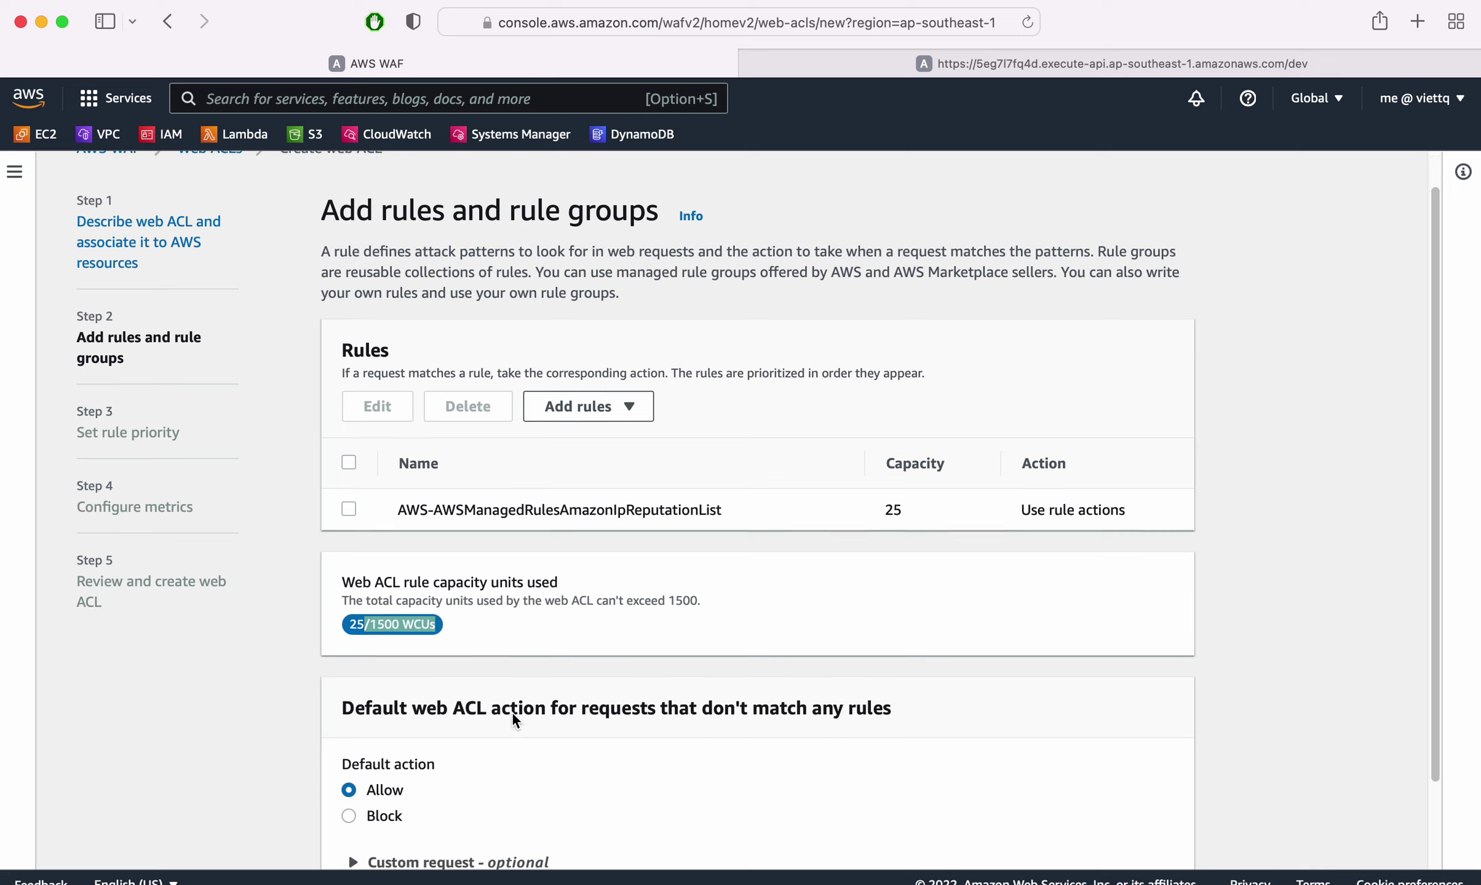
scroll(379, 718, "down", 3)
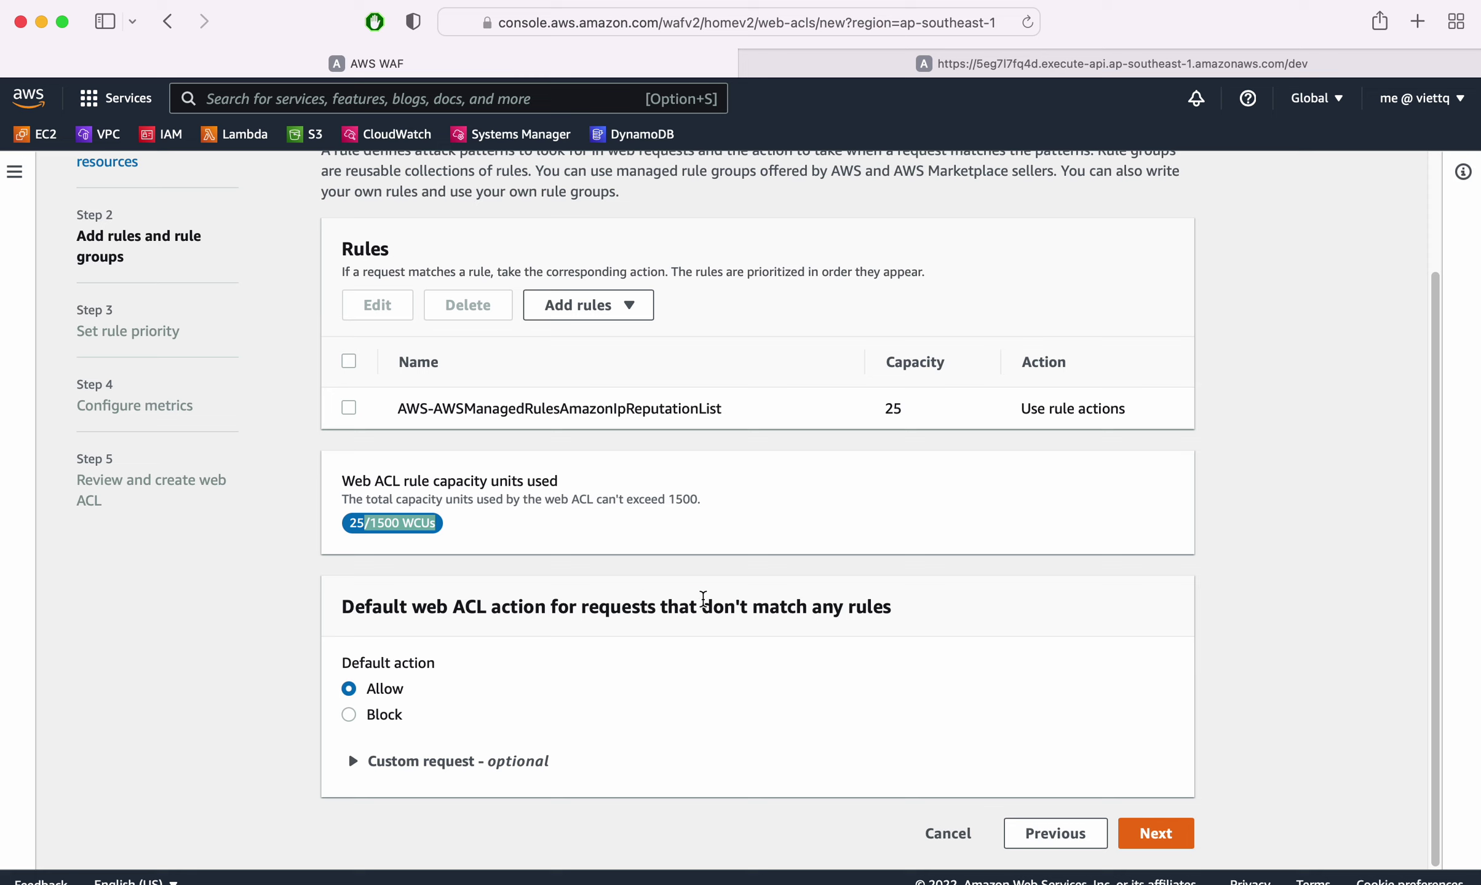
left_click_drag(702, 603, 959, 609)
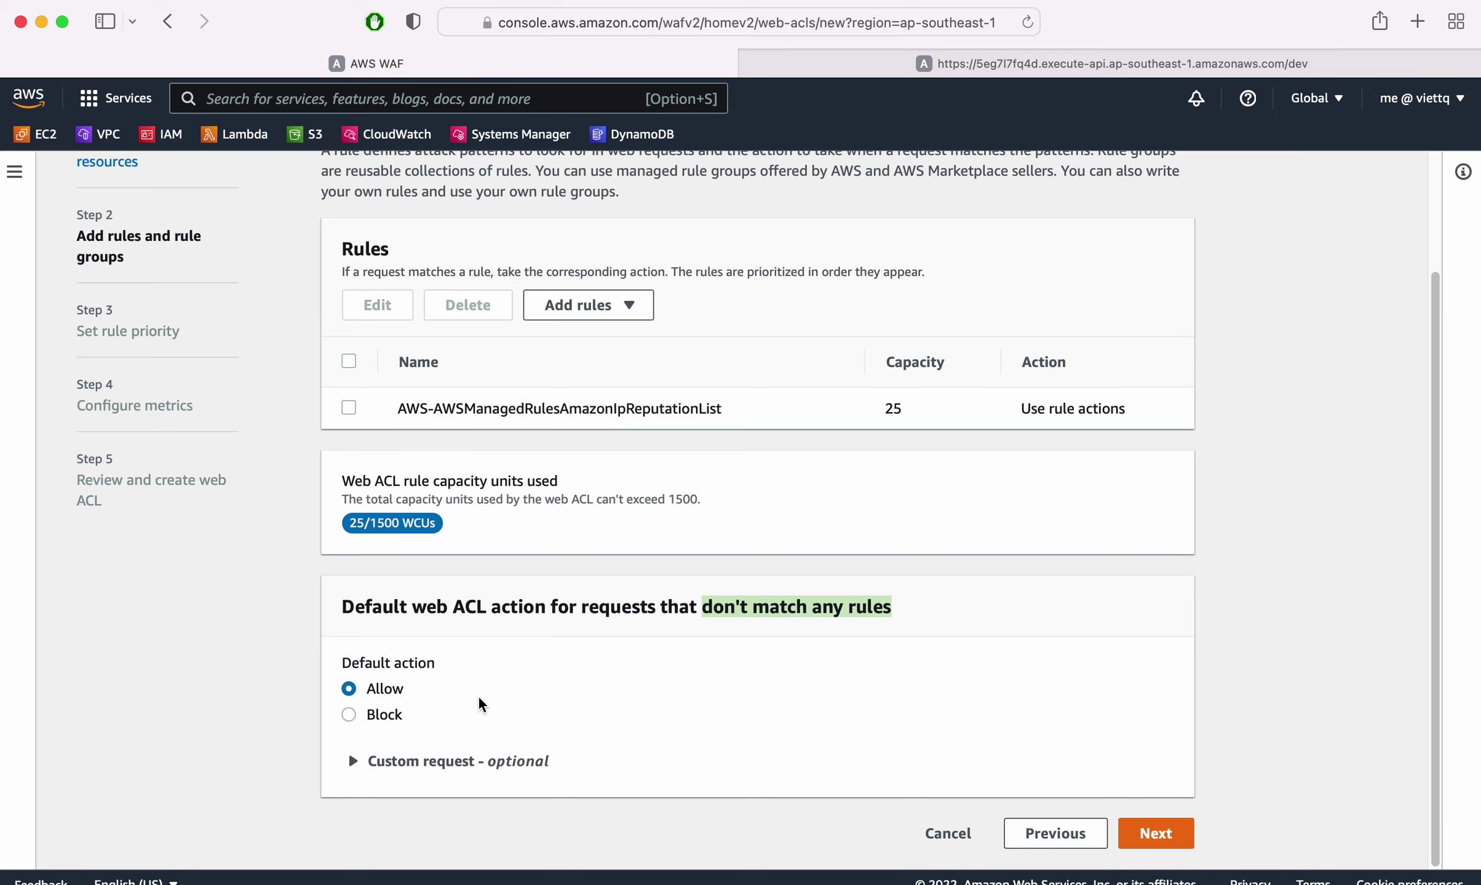
left_click(344, 717)
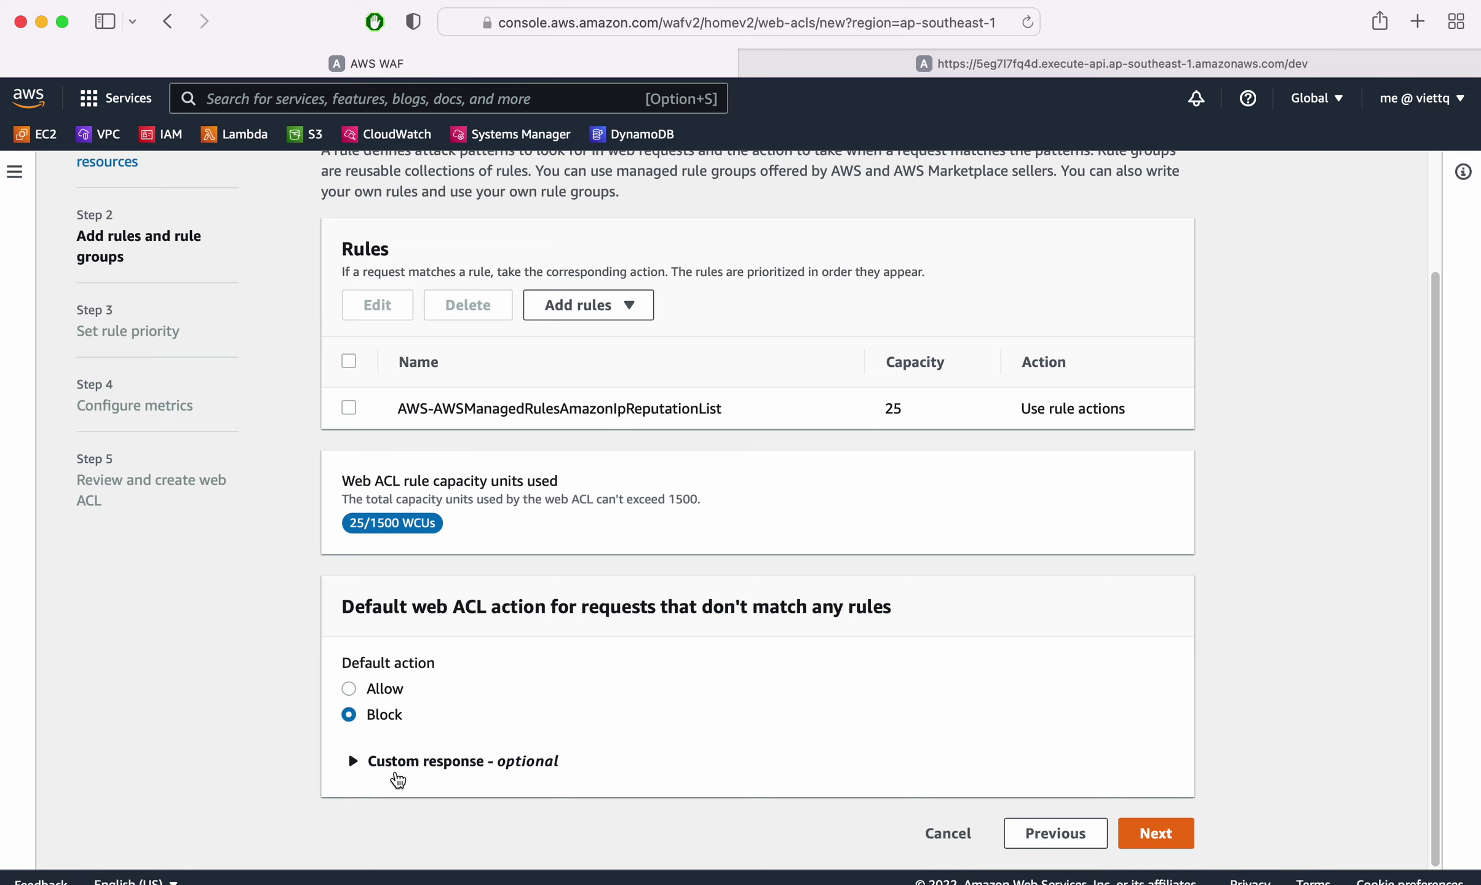
left_click_drag(396, 761, 560, 762)
scroll(598, 705, "down", 3)
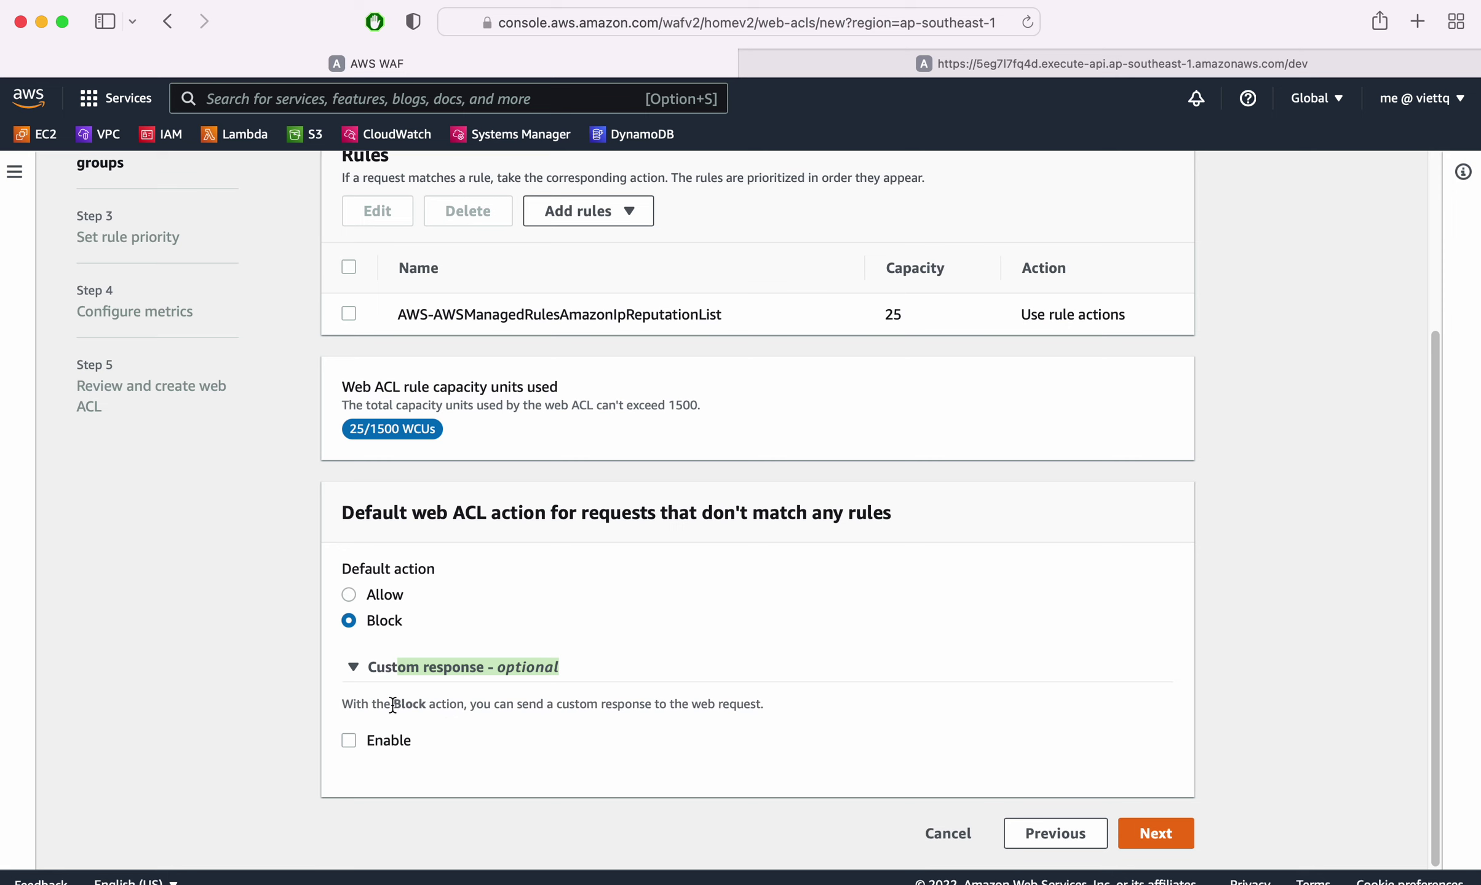
left_click(1156, 834)
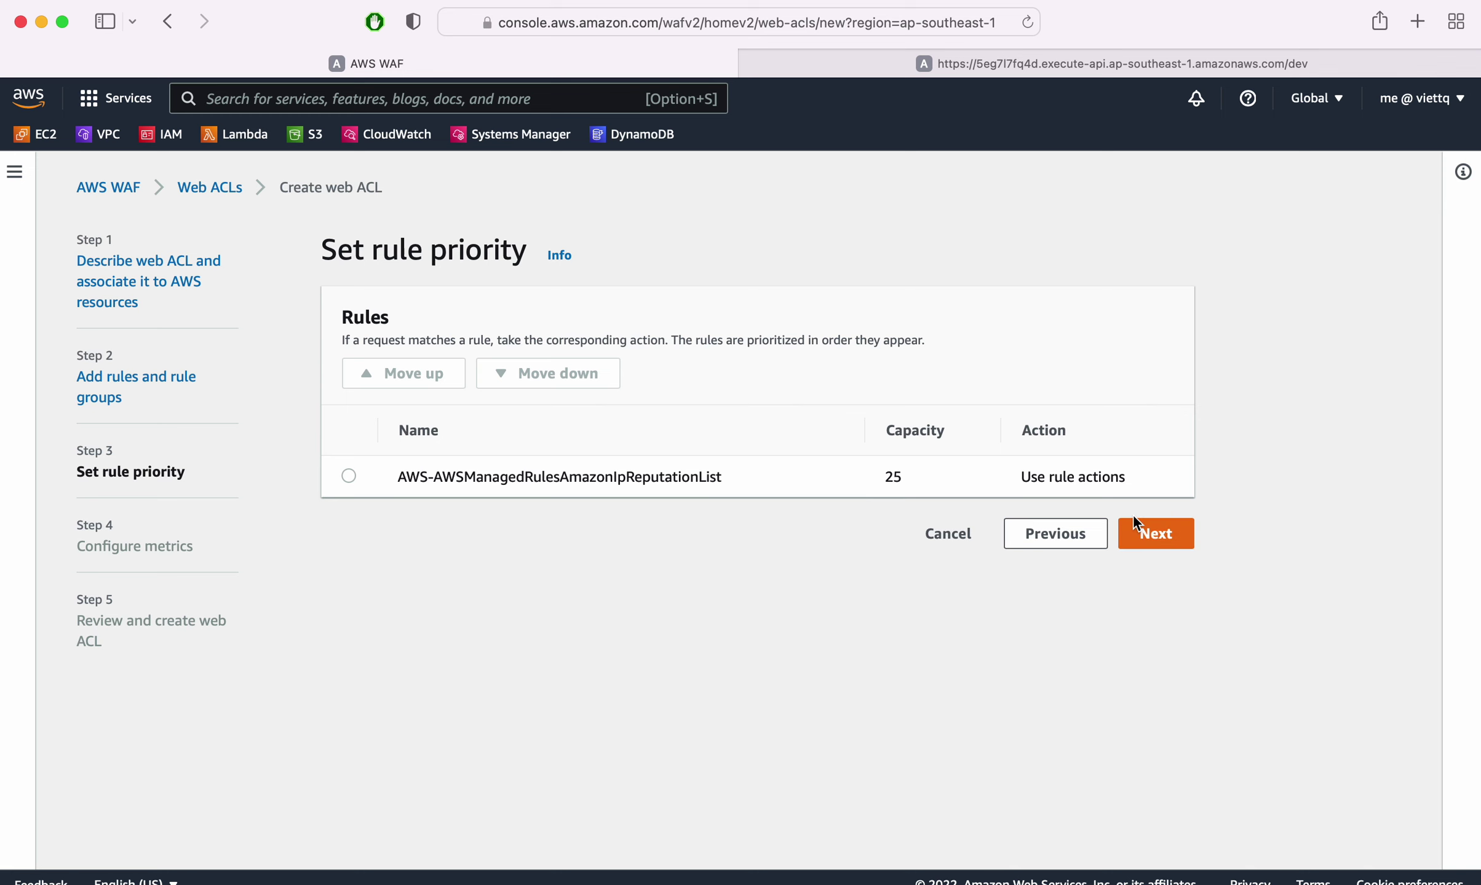
Step: Accept the rule priority, keep the default CloudWatch metric with sampled requests enabled, and create the web ACL
left_click(1153, 535)
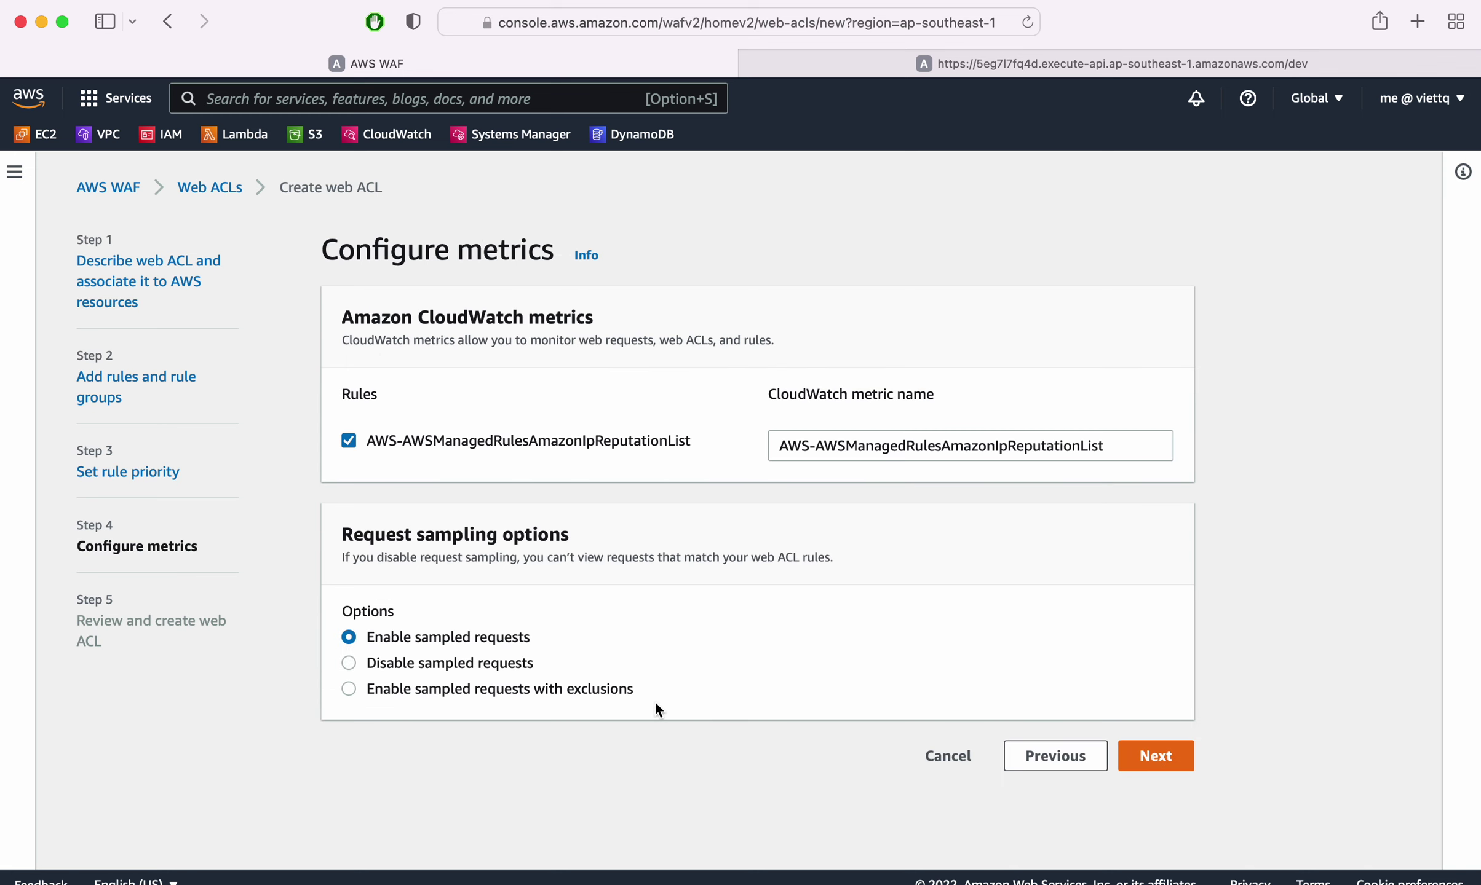
left_click(1166, 766)
scroll(850, 688, "down", 10)
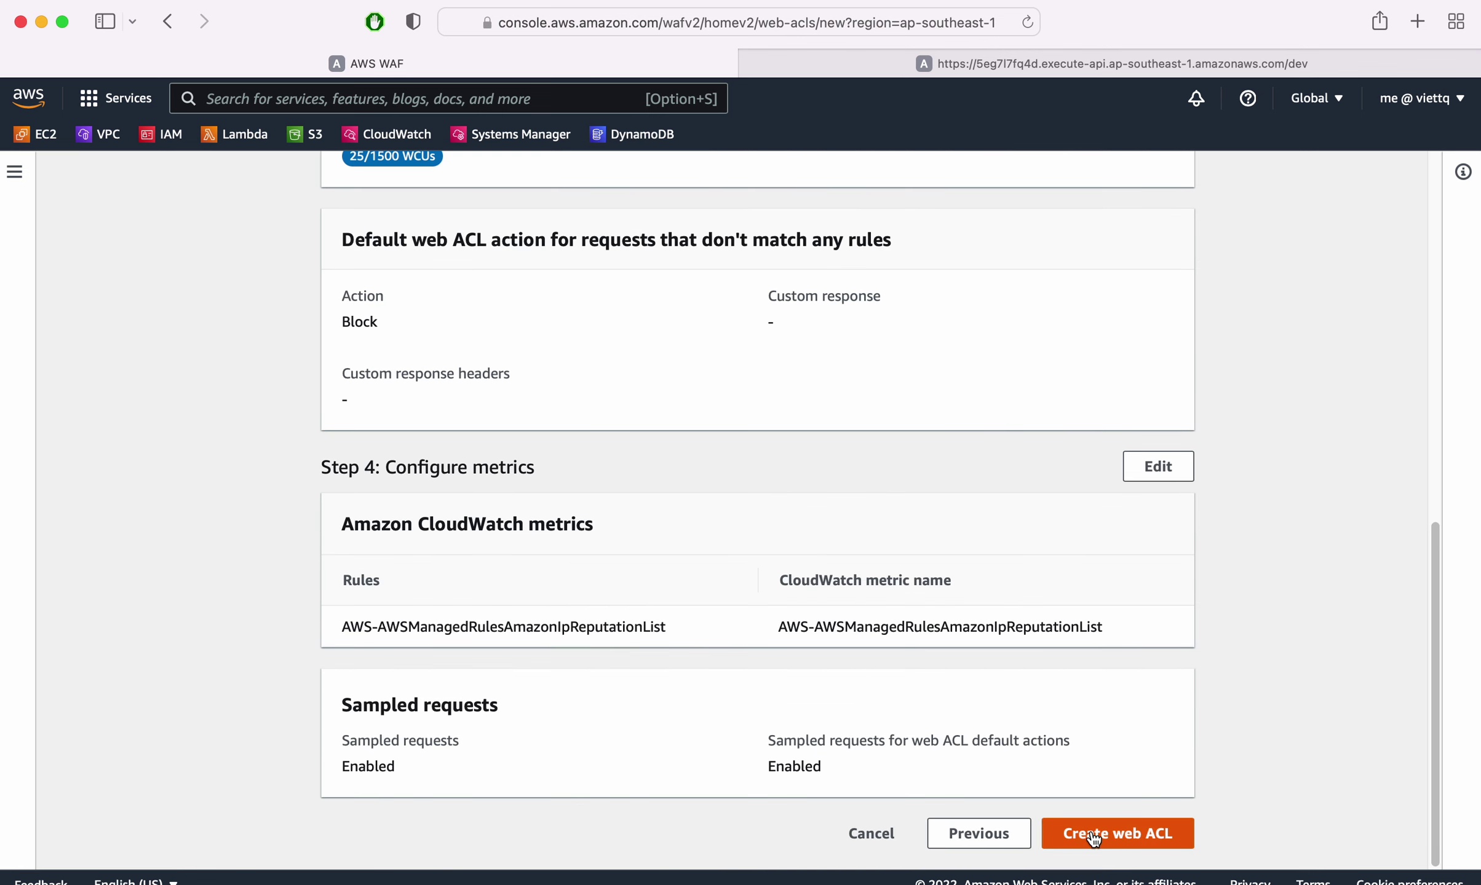
left_click(1085, 833)
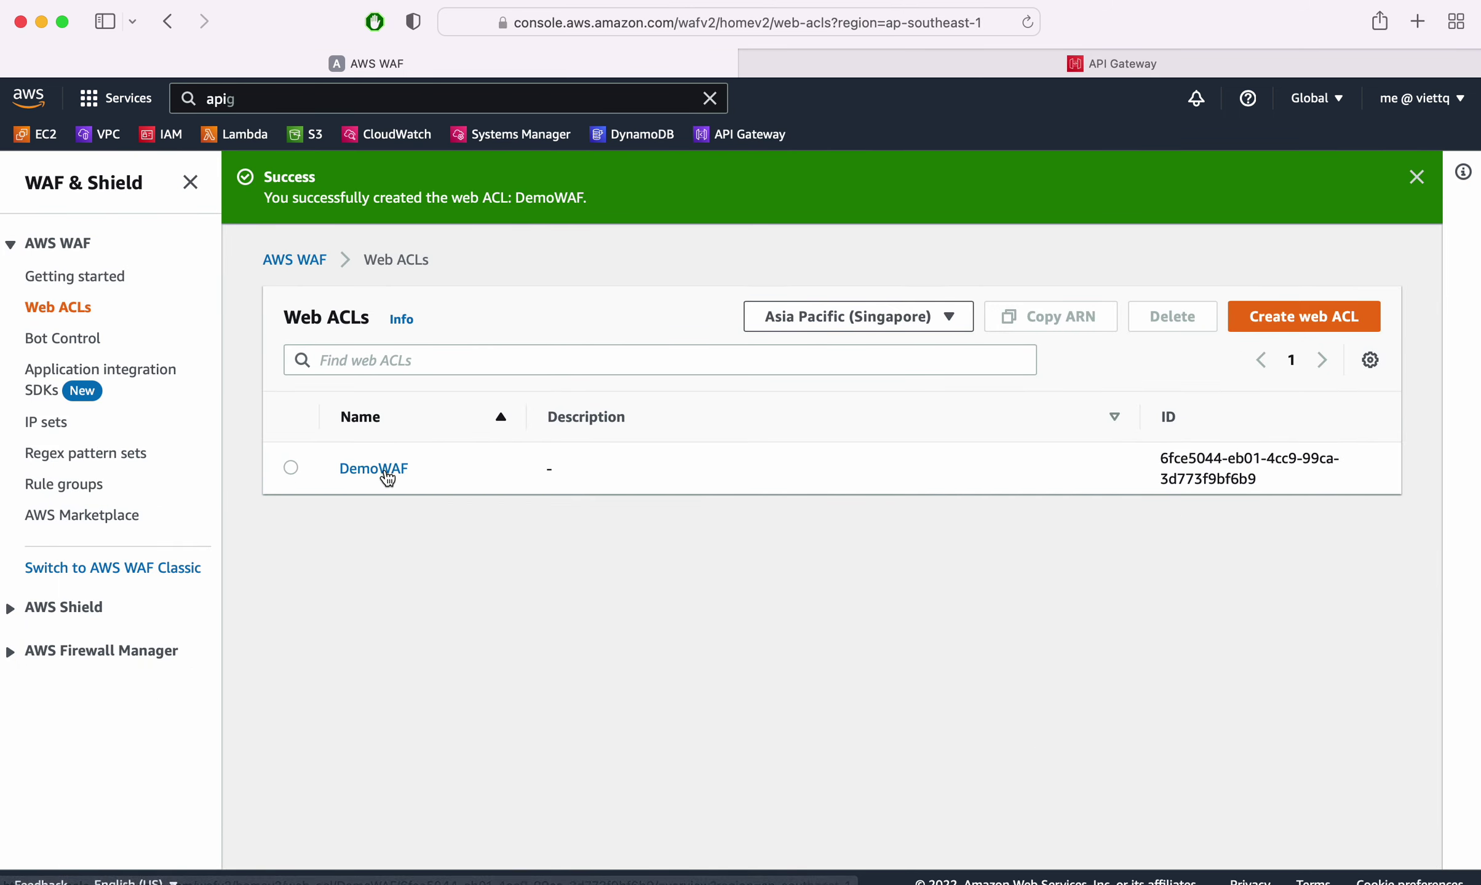
Step: Open DemoWAF in a separate browser tab and check the Web ACL setting of DemoAPI's dev stage in API Gateway
right_click(406, 484)
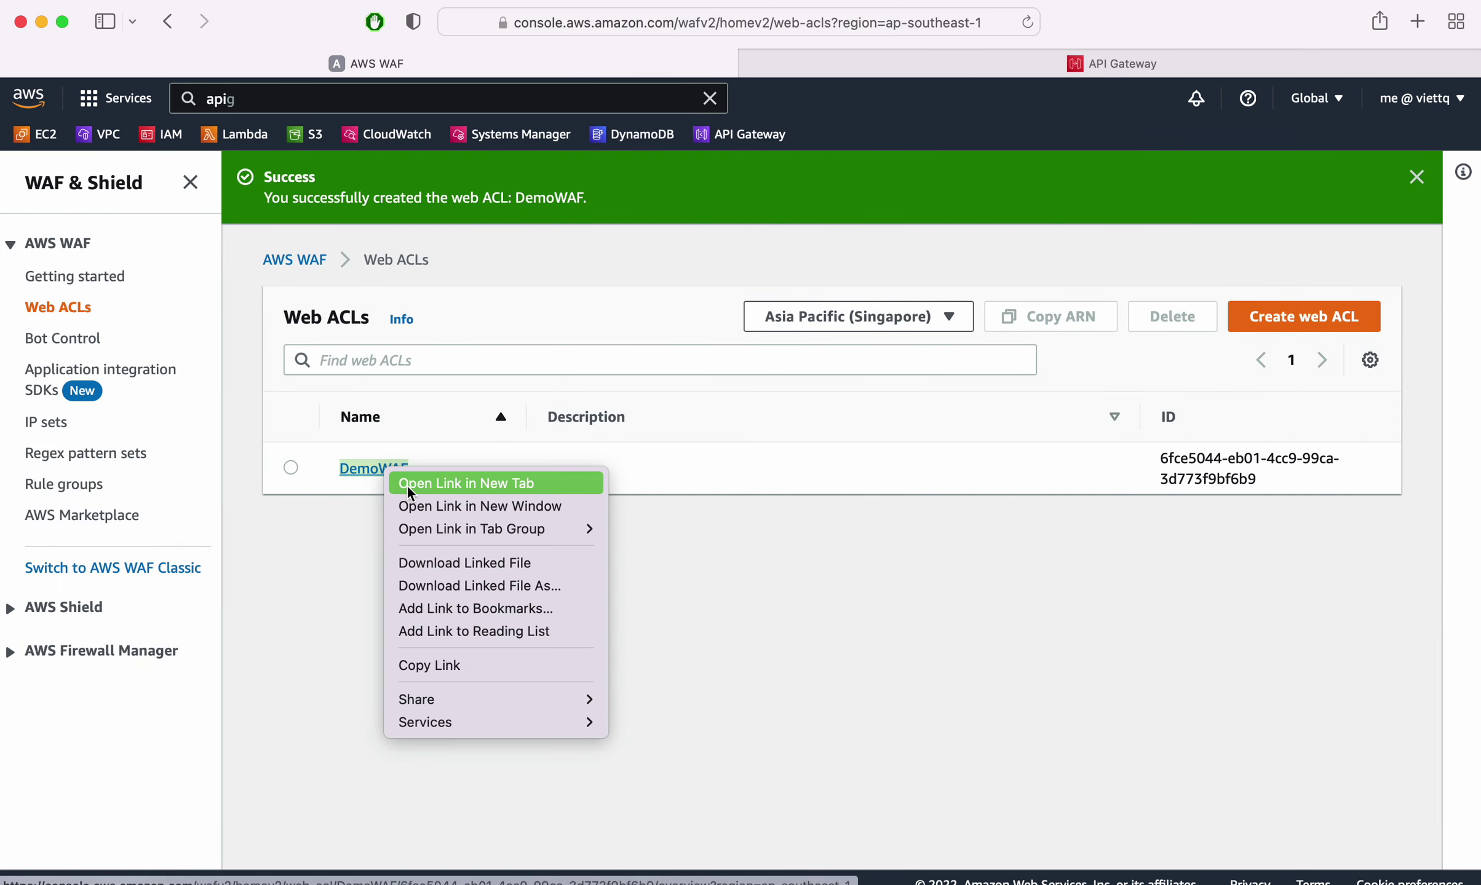
left_click(406, 484)
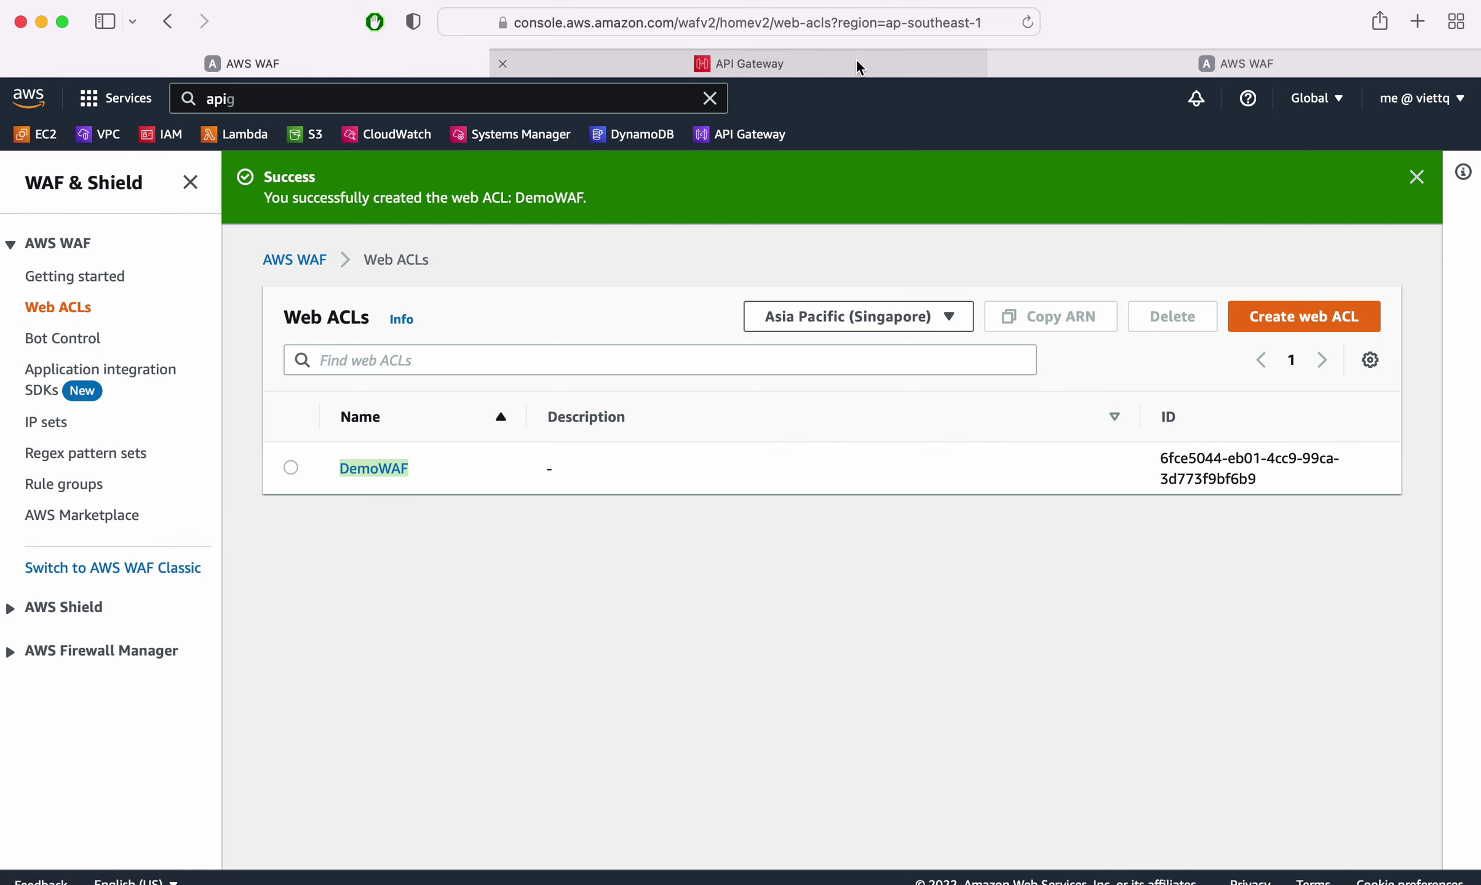
left_click(856, 59)
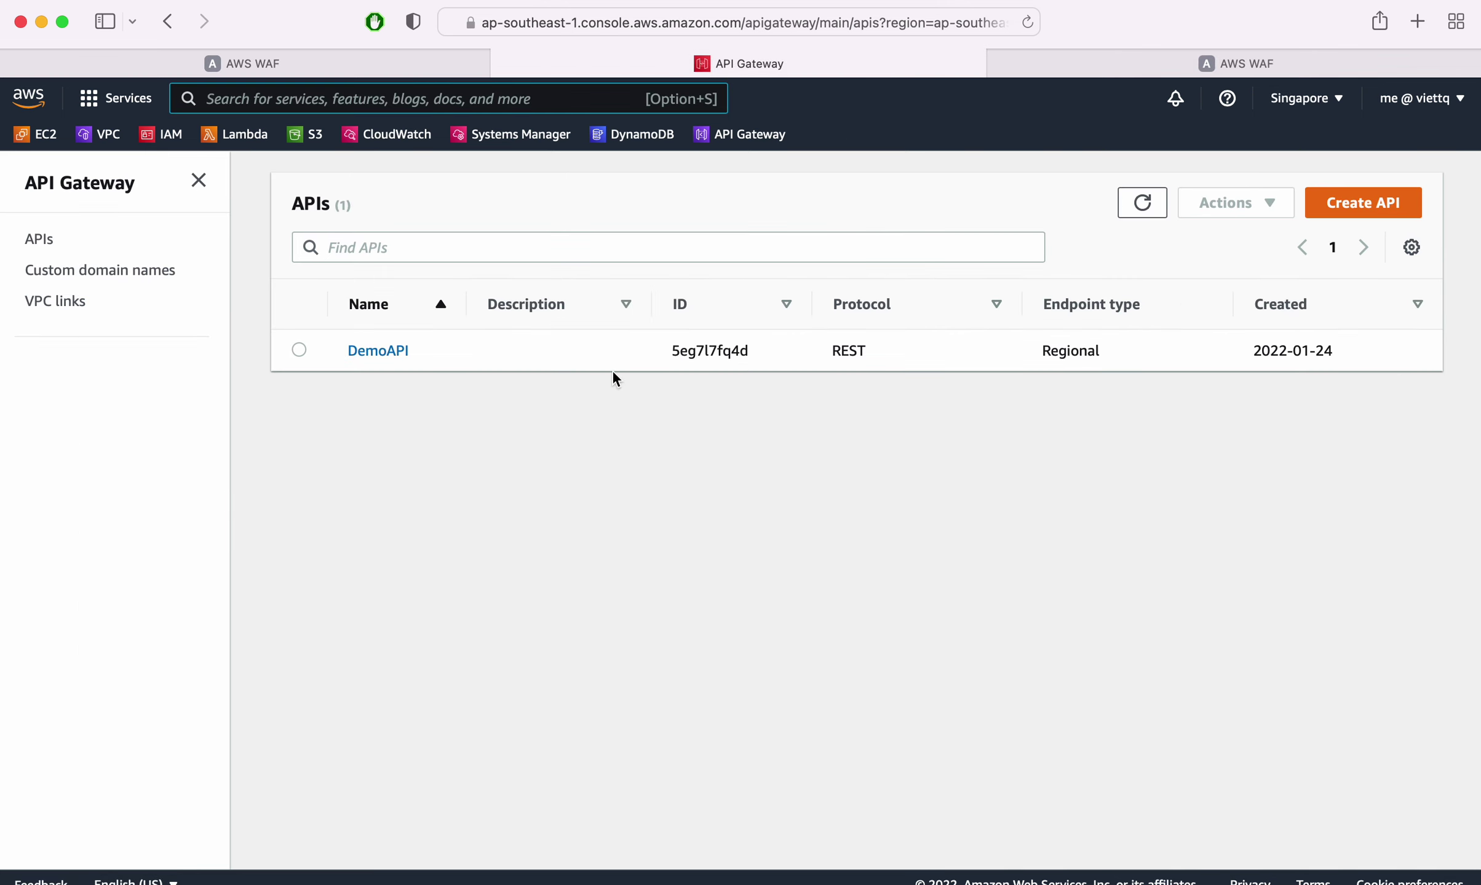
left_click(381, 351)
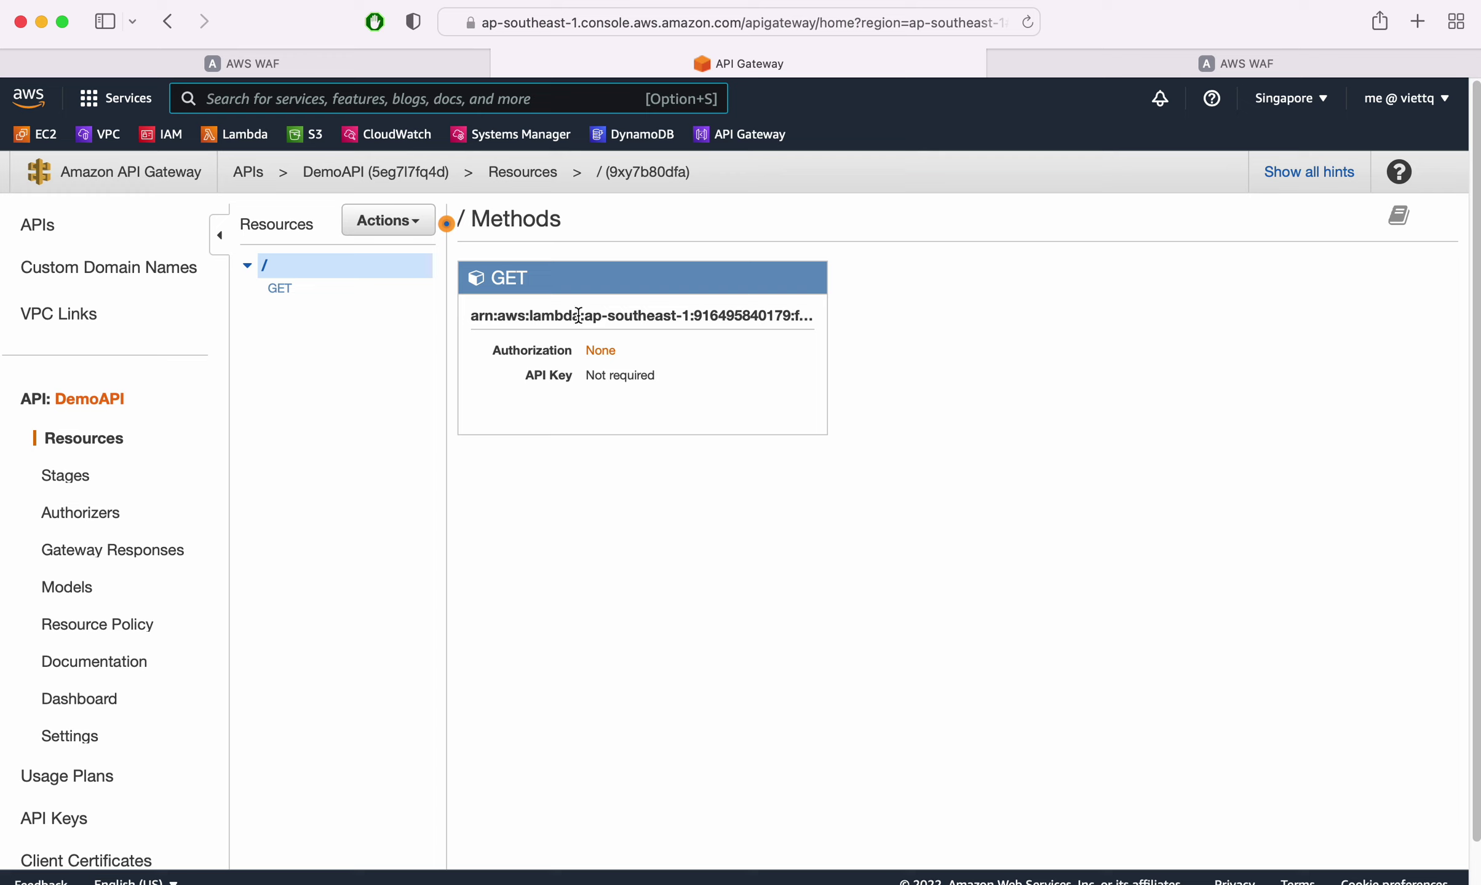
left_click(88, 479)
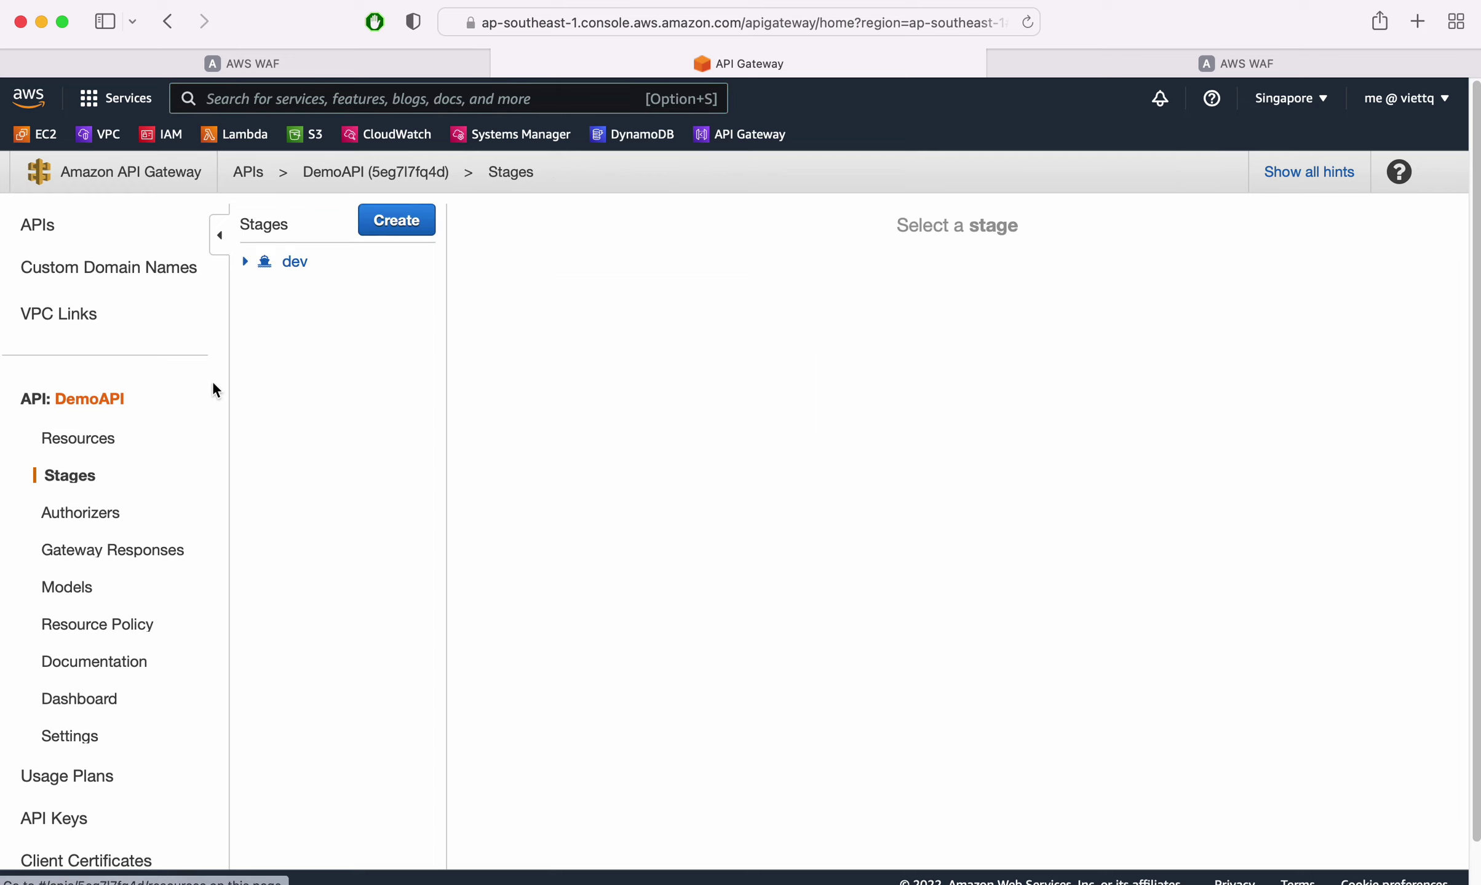
left_click(296, 264)
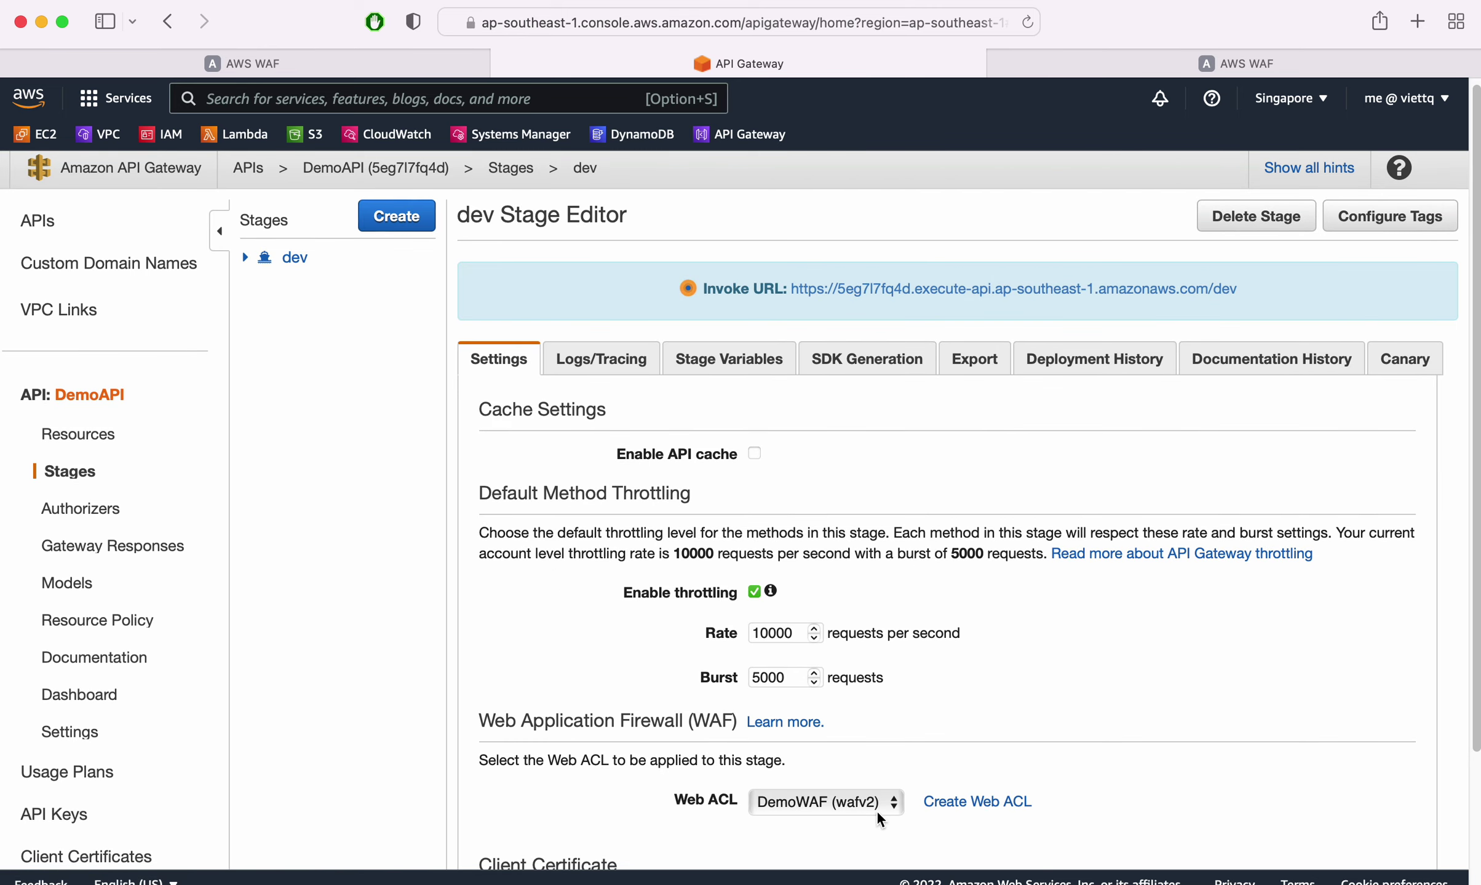
scroll(701, 775, "down", 3)
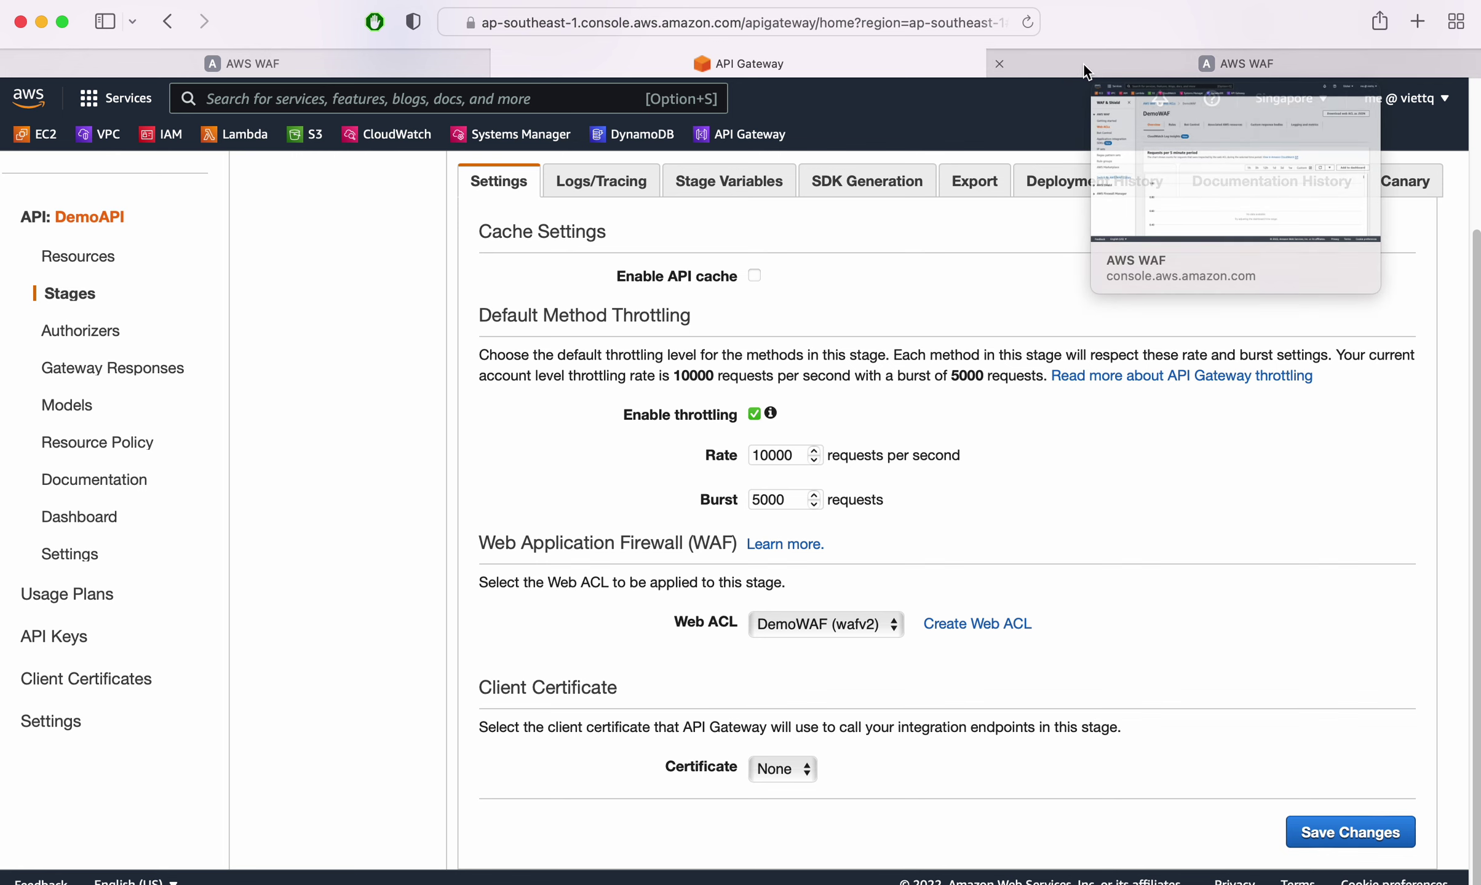
Step: Review DemoWAF's rules, capacity units and default action for requests that don't match any rules
left_click(1084, 63)
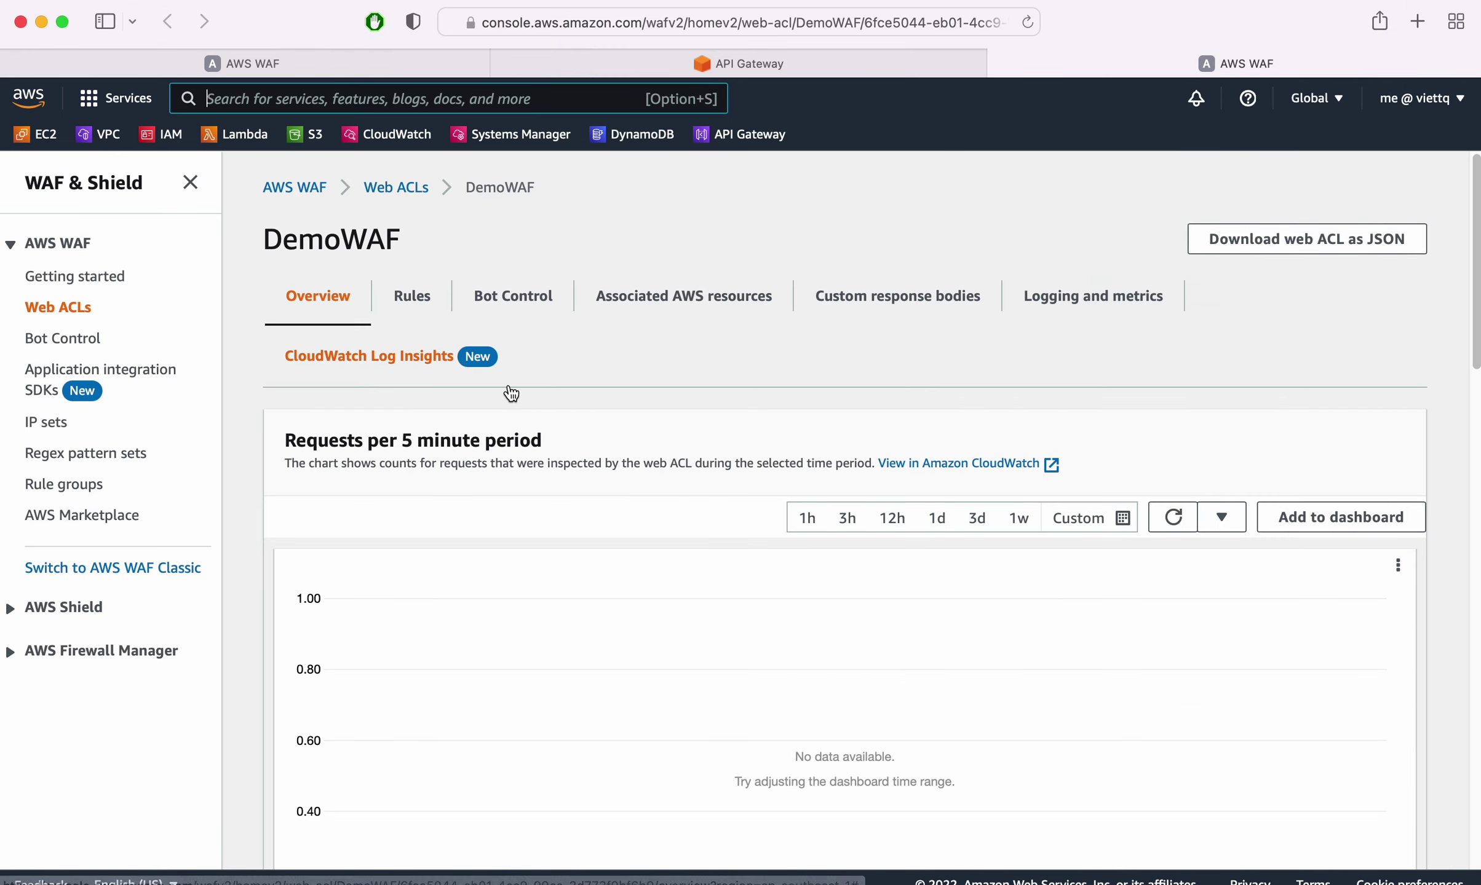
left_click(415, 310)
scroll(423, 364, "down", 1)
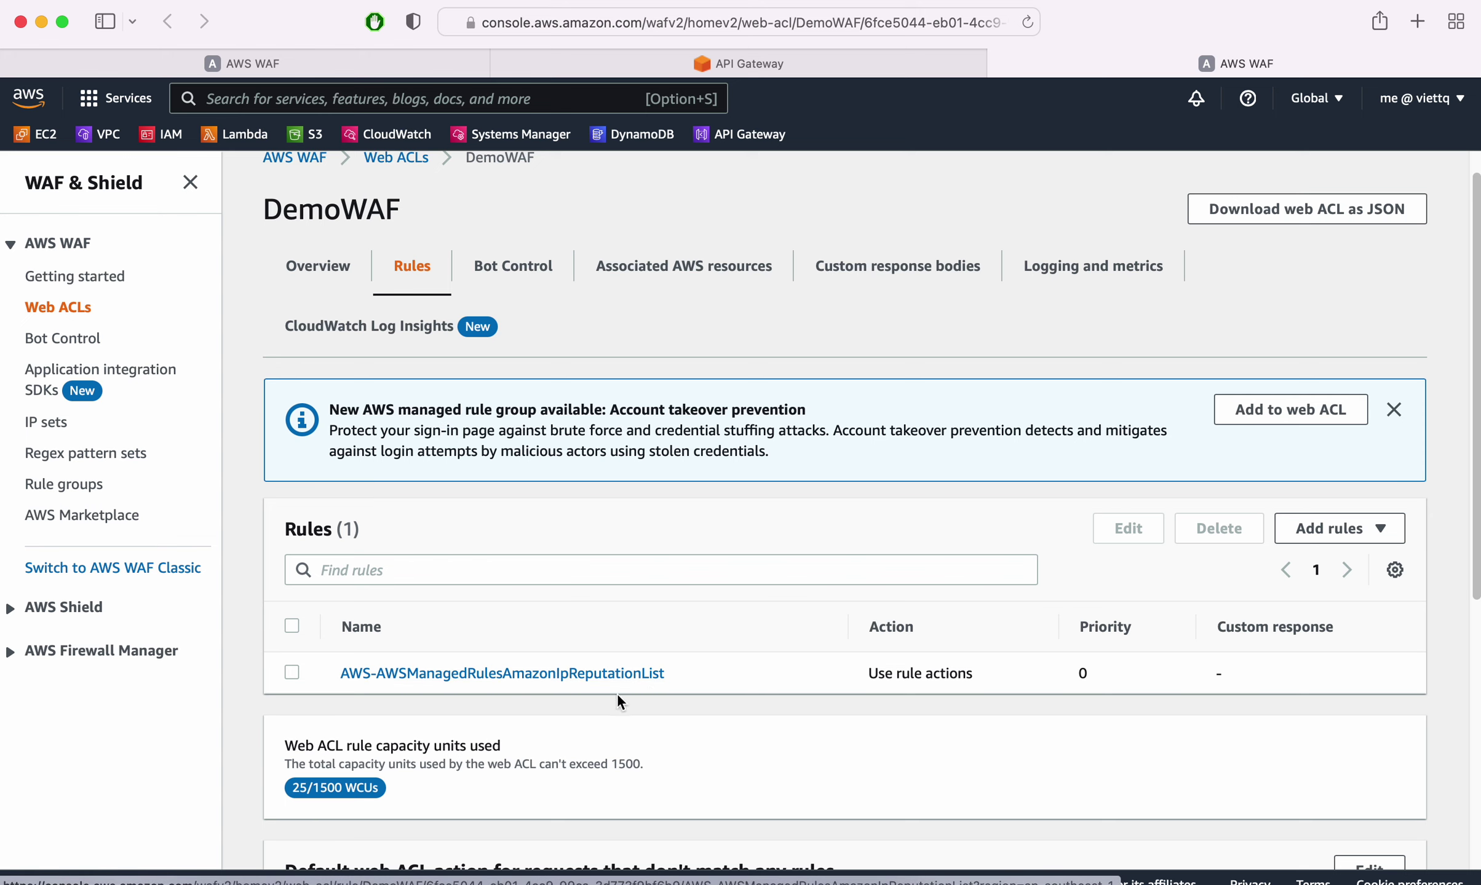
scroll(618, 677, "down", 5)
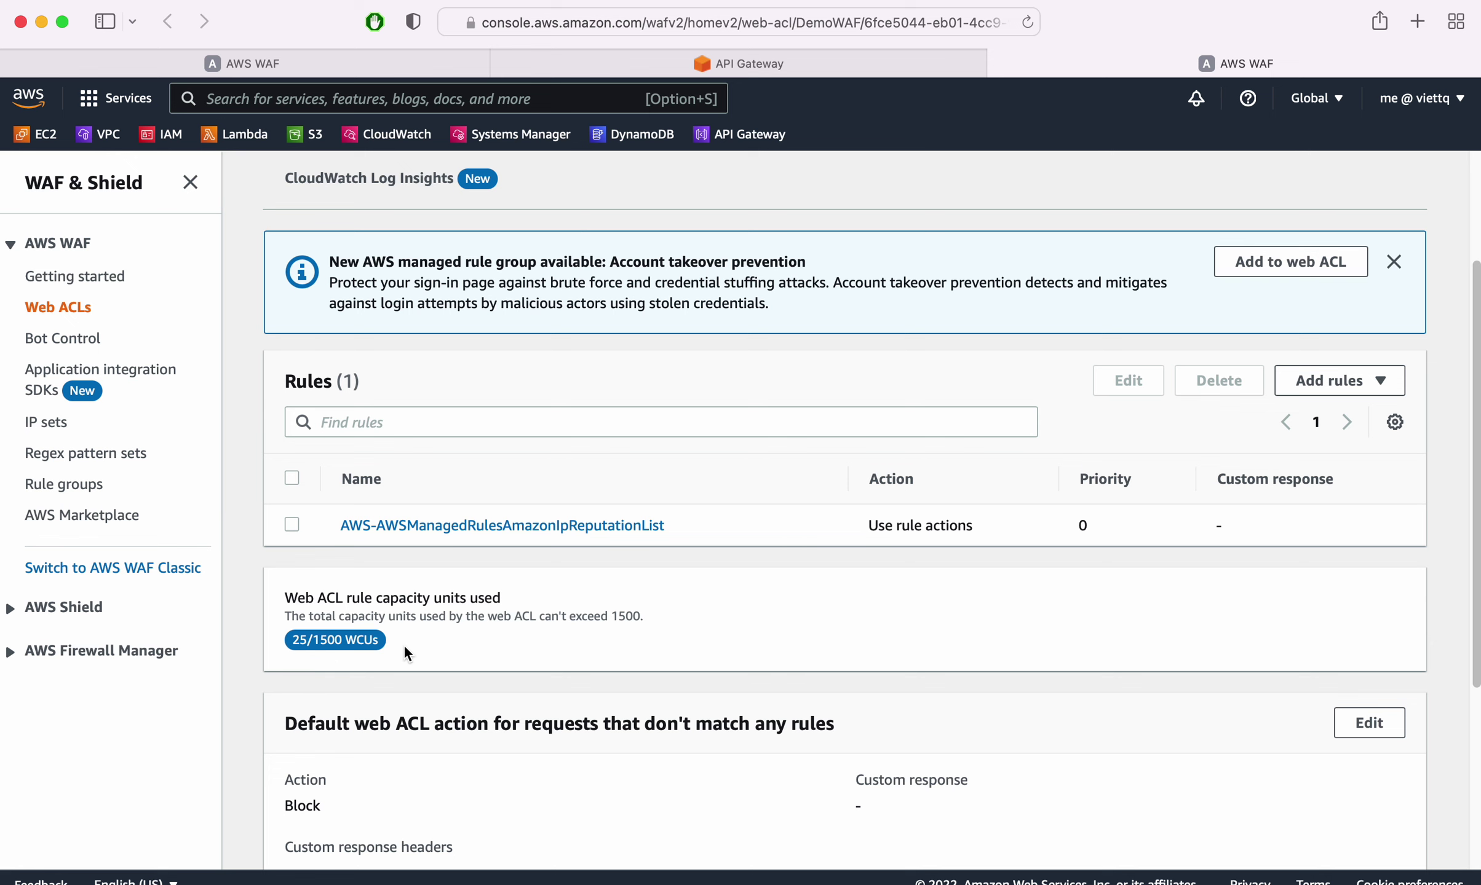
scroll(404, 644, "down", 3)
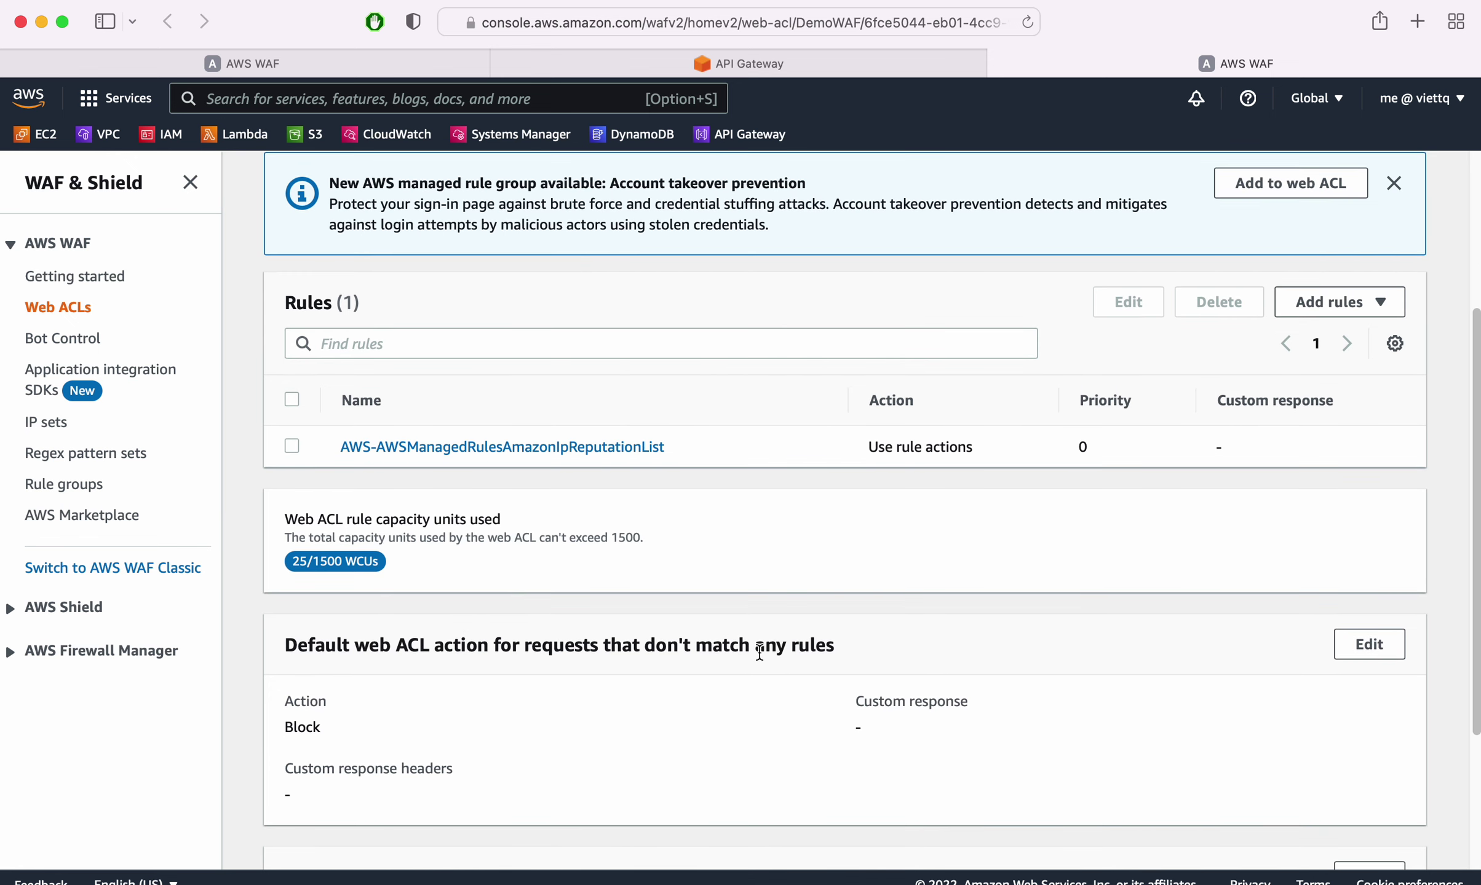
left_click_drag(775, 647, 394, 645)
double_click(301, 726)
left_click(301, 726)
Step: Open the invoke URL of DemoAPI's dev stage from API Gateway and check the API's response
left_click(795, 64)
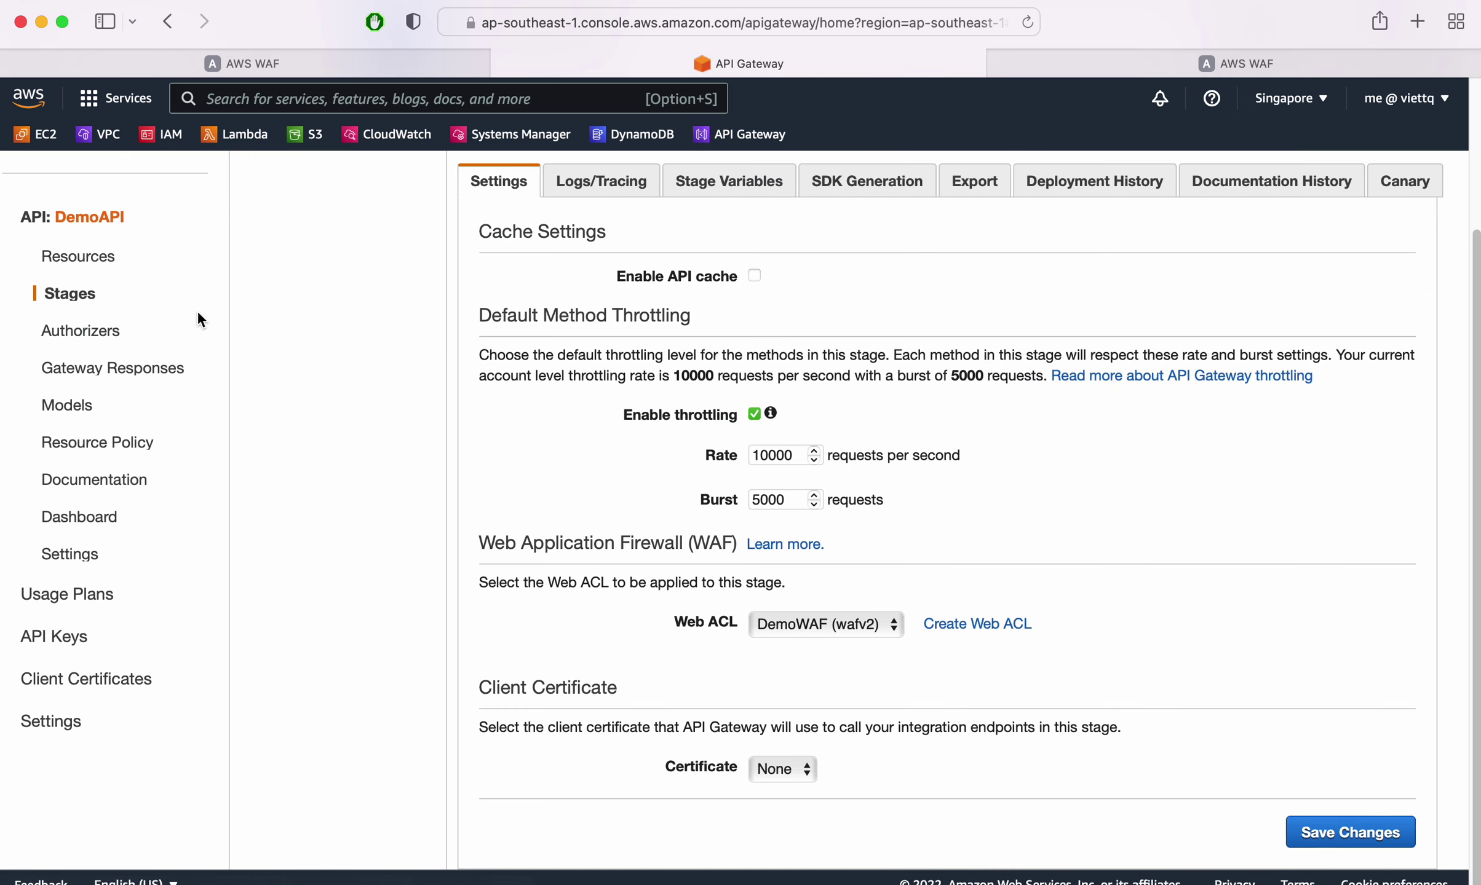
scroll(304, 347, "up", 3)
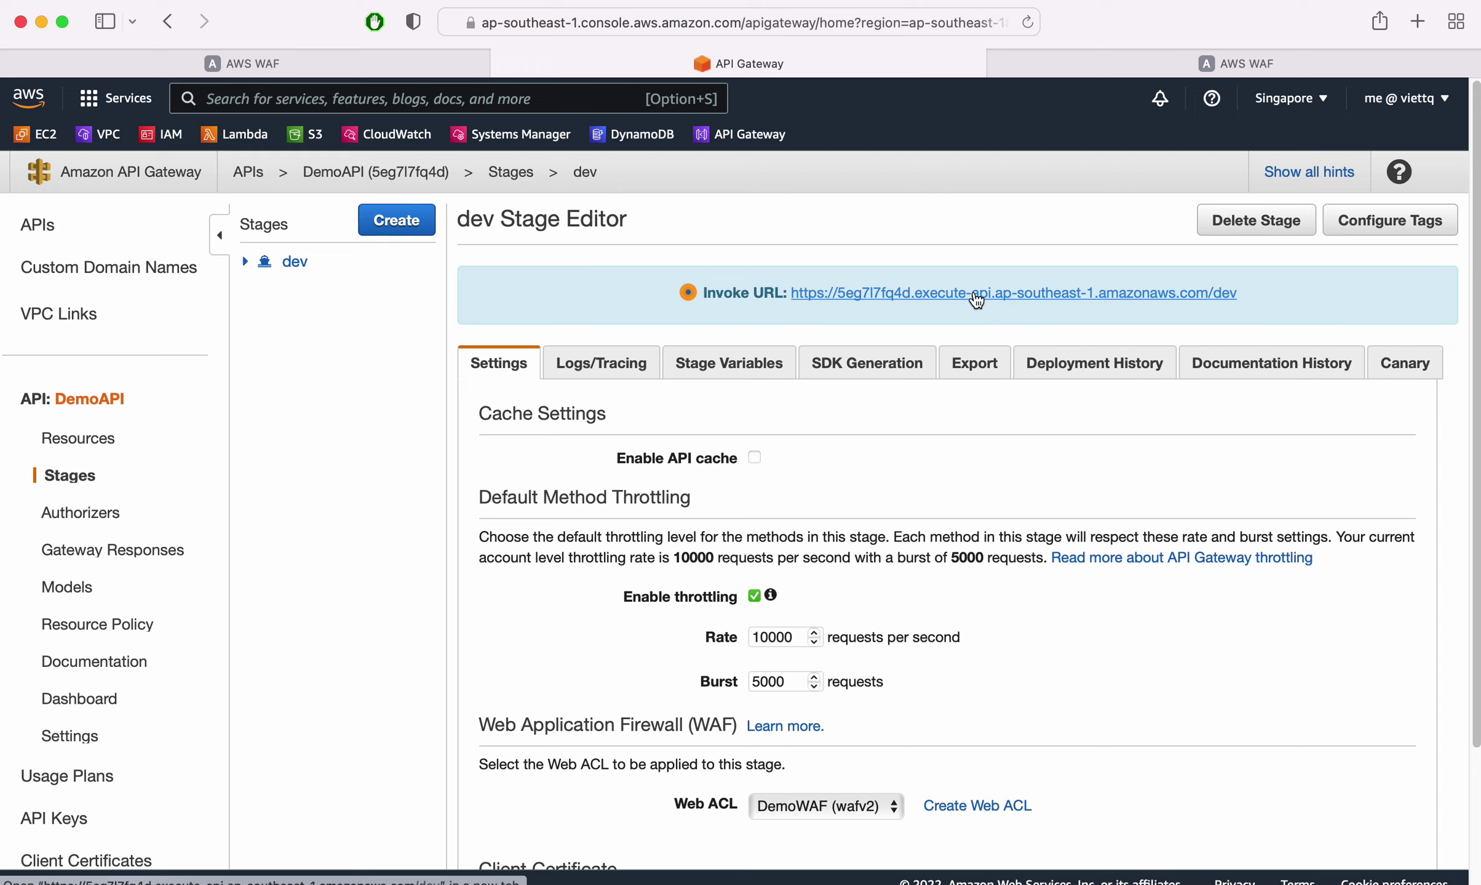
left_click(950, 294)
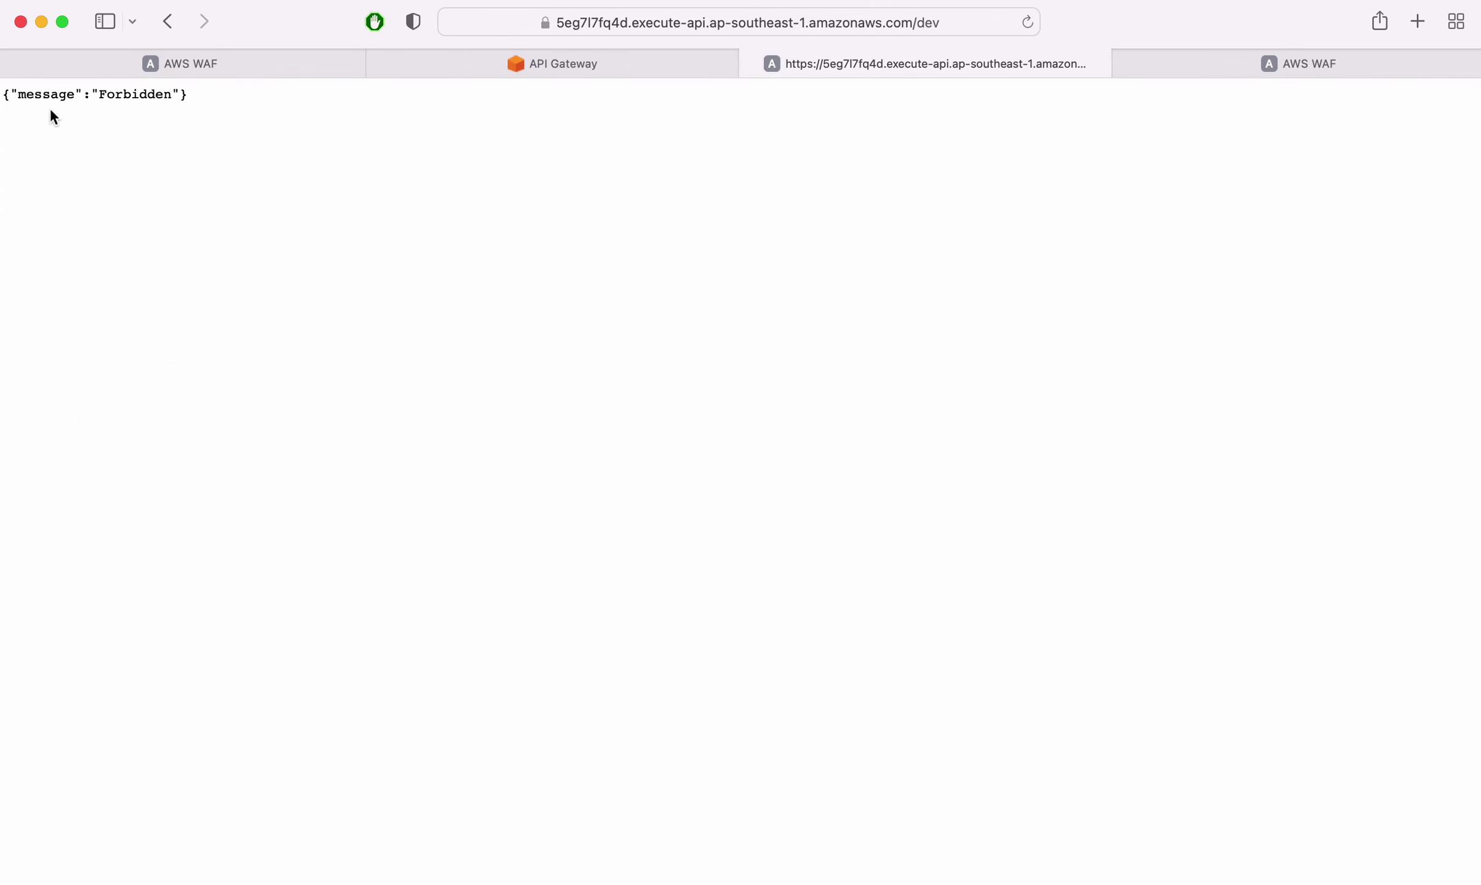
left_click_drag(18, 94, 208, 96)
left_click(211, 105)
Step: Set DemoWAF's default action for requests that don't match any rules to Allow, save it, and review the rules page
left_click(1306, 62)
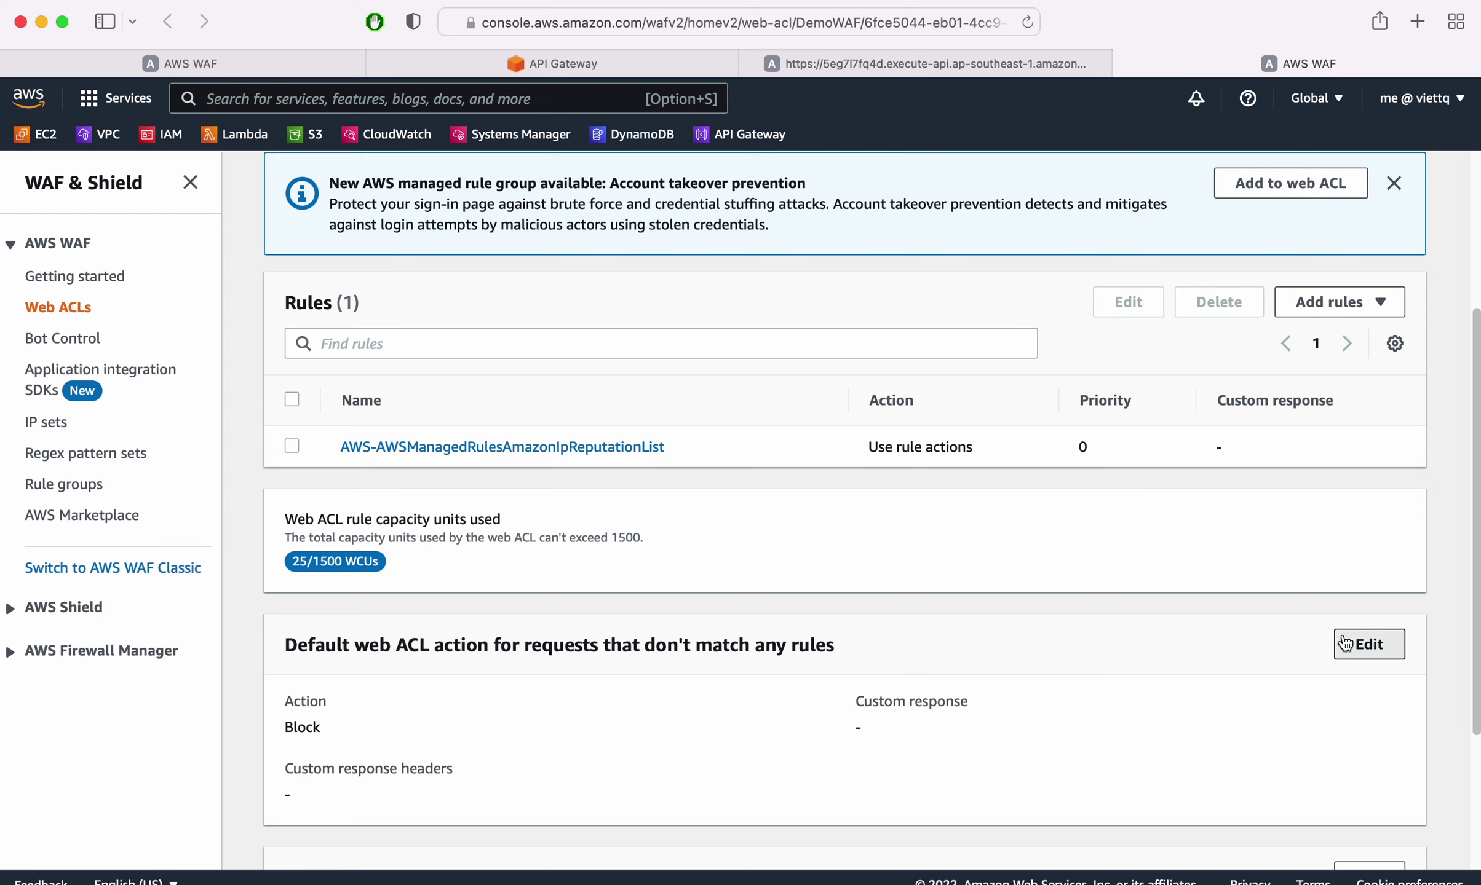
left_click(1353, 643)
left_click(361, 475)
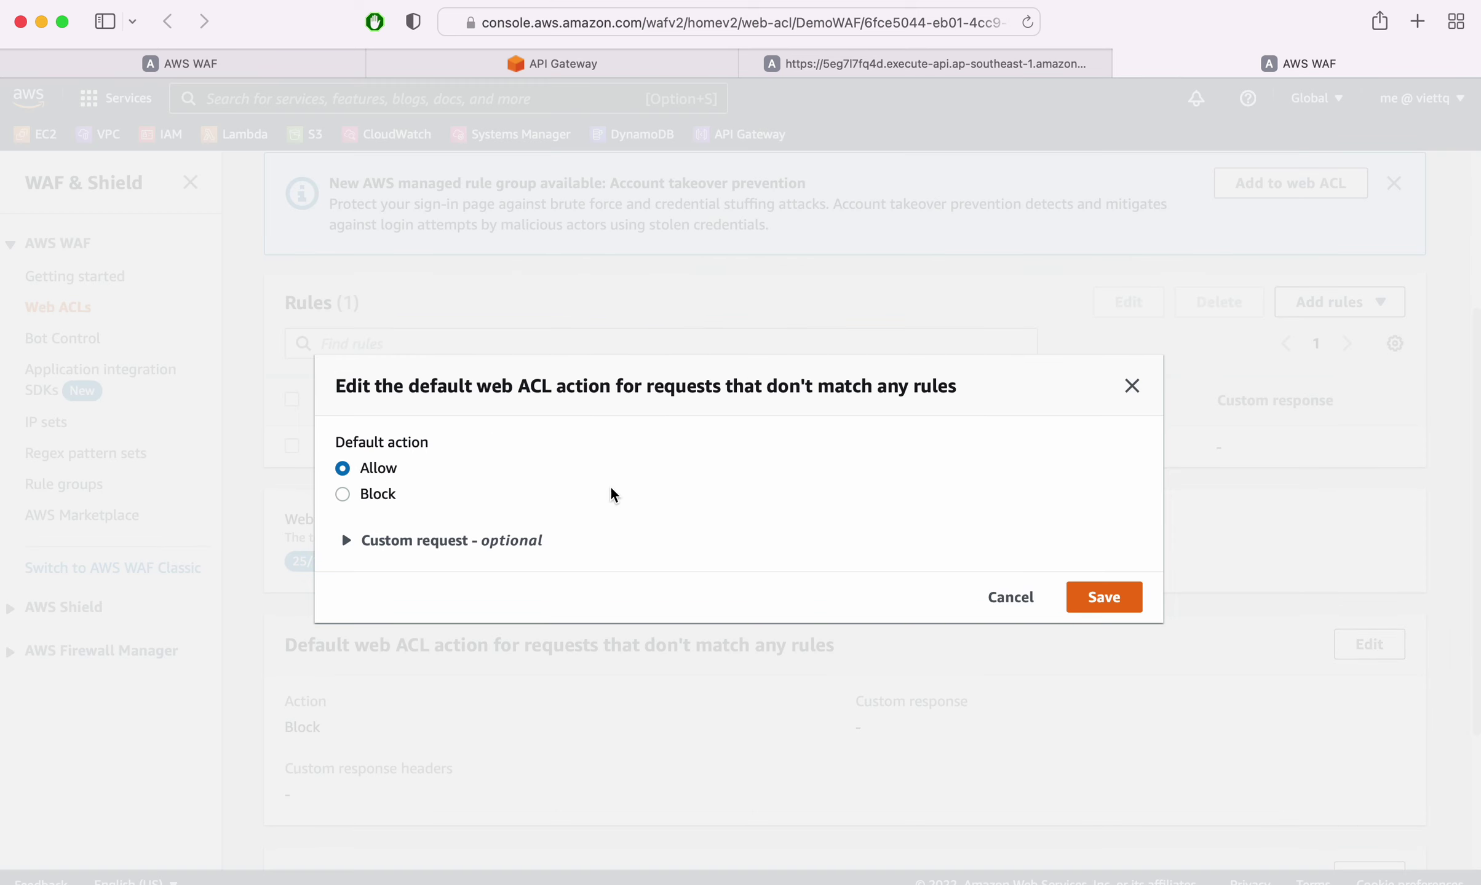
left_click(1079, 605)
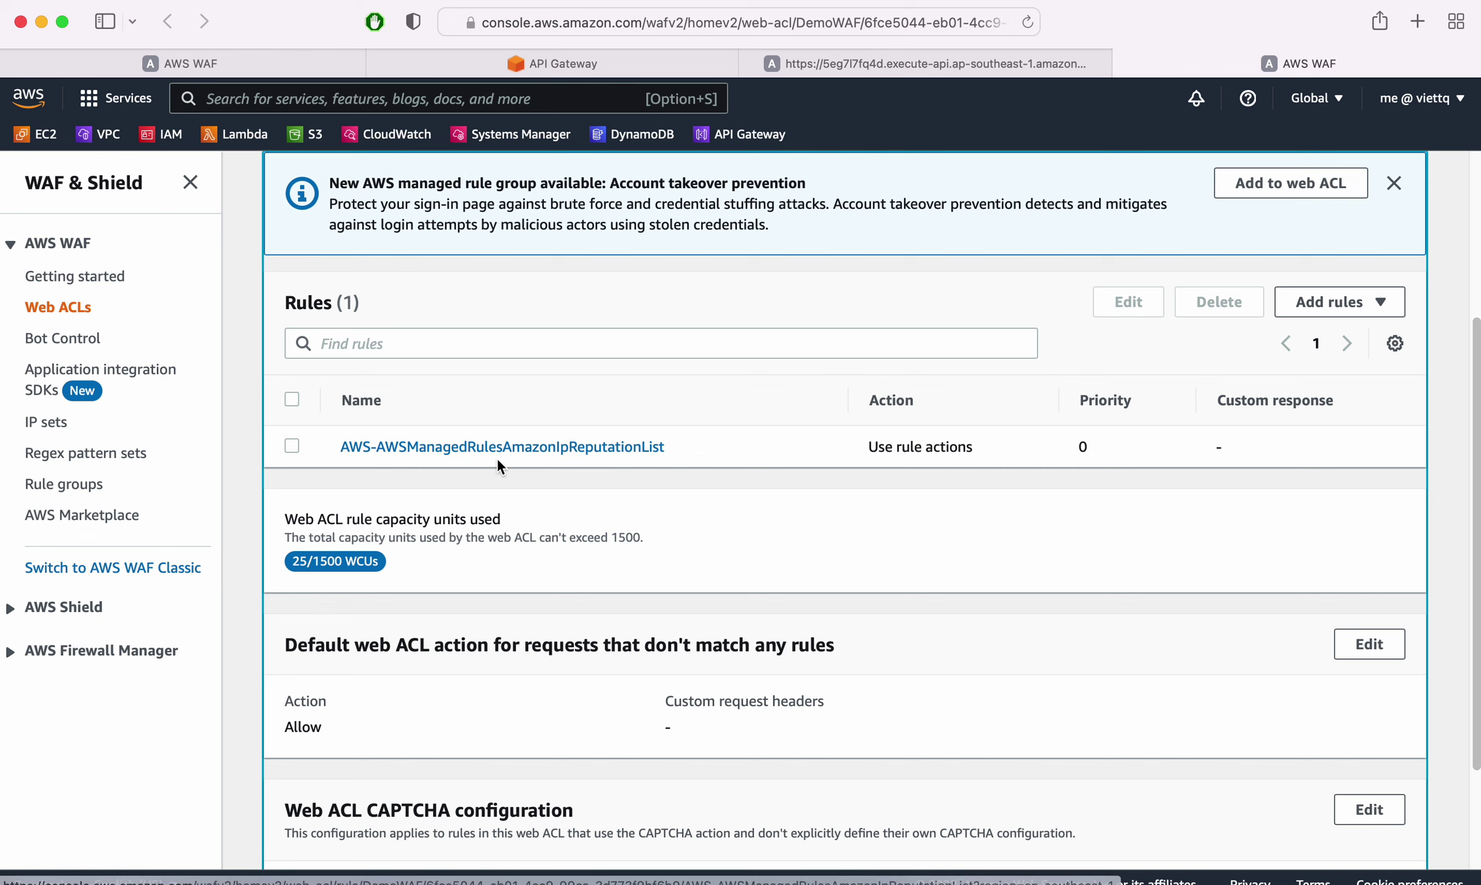
scroll(512, 466, "up", 3)
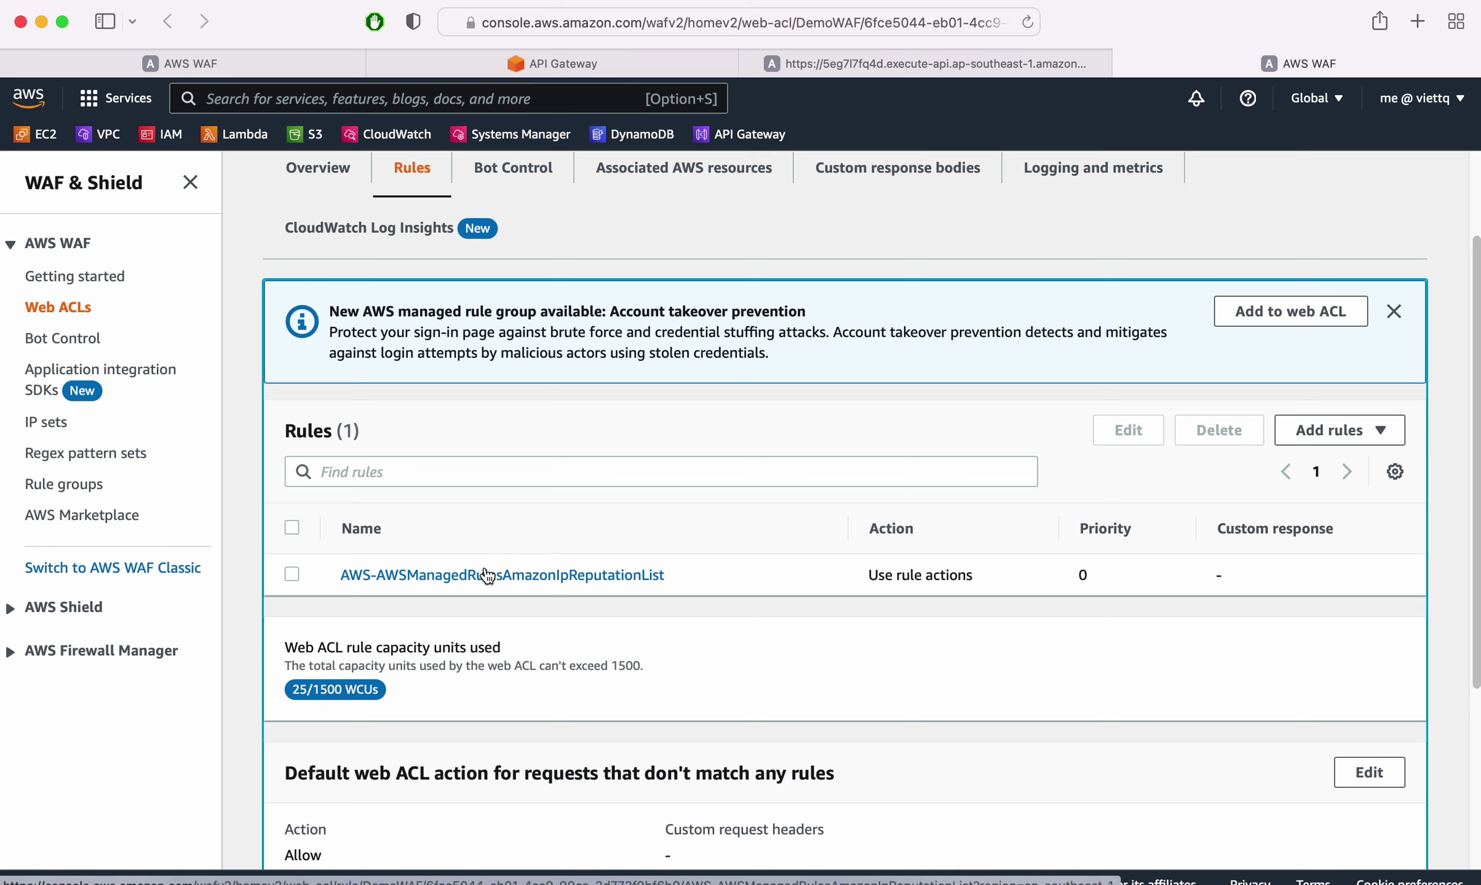
scroll(489, 572, "down", 1)
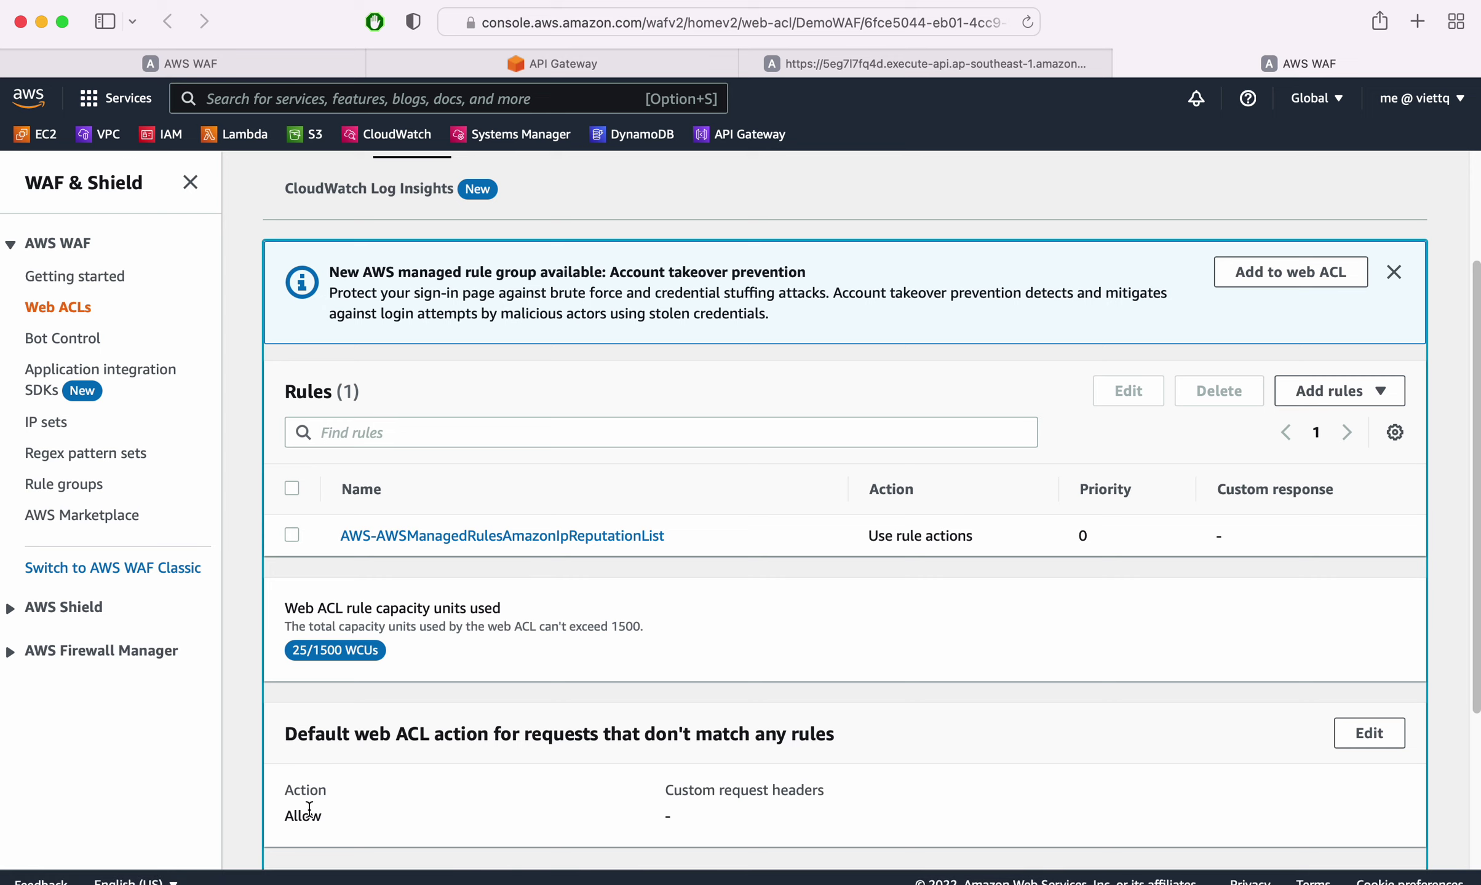
scroll(527, 467, "down", 1)
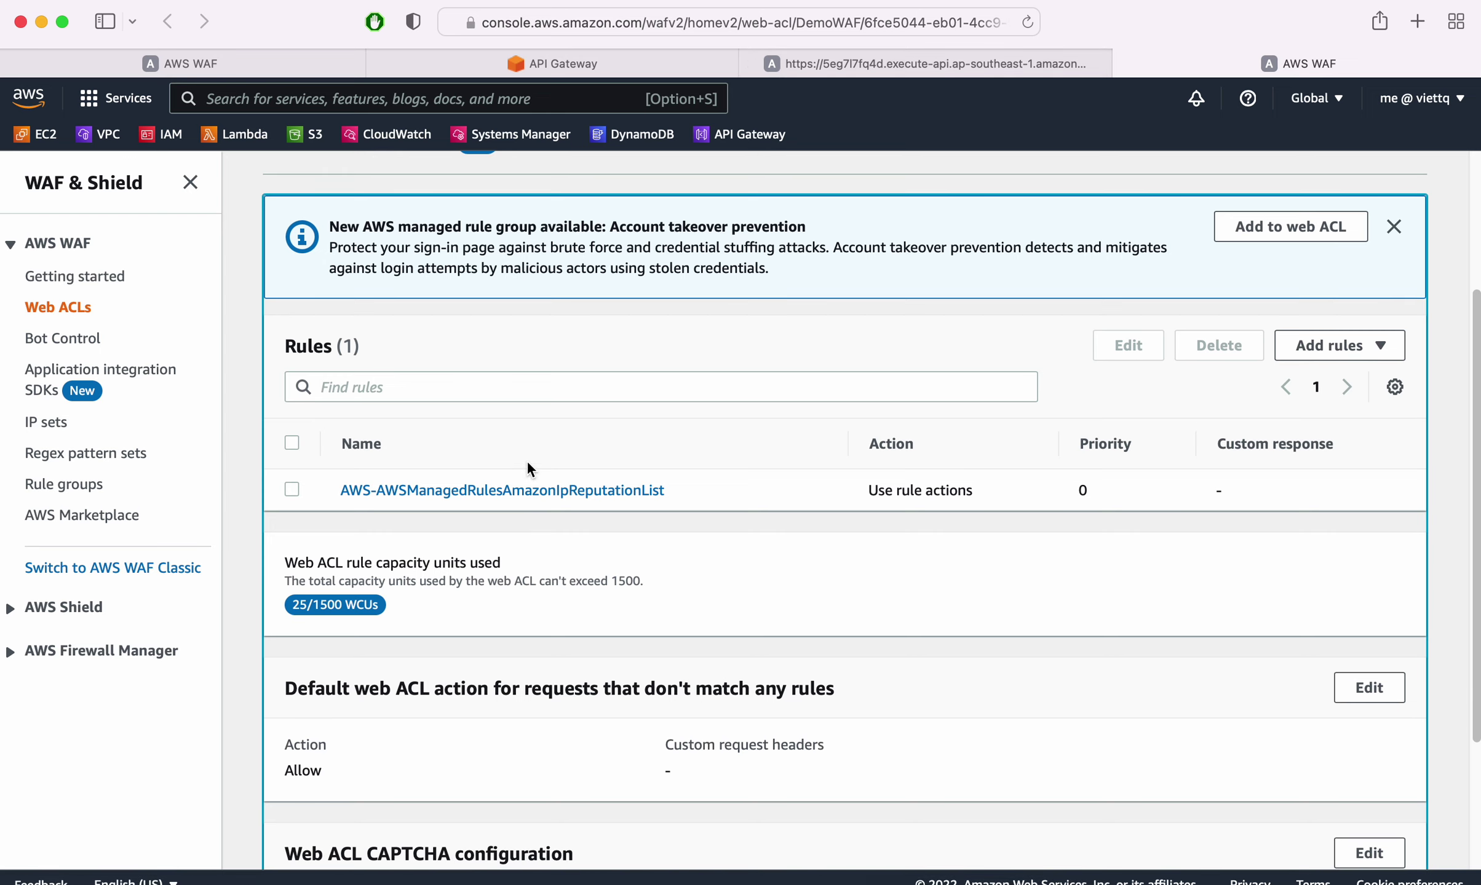
Step: Reload the dev stage's invoke URL page and check the API's response with the default action set to Allow
left_click(873, 68)
left_click(1027, 25)
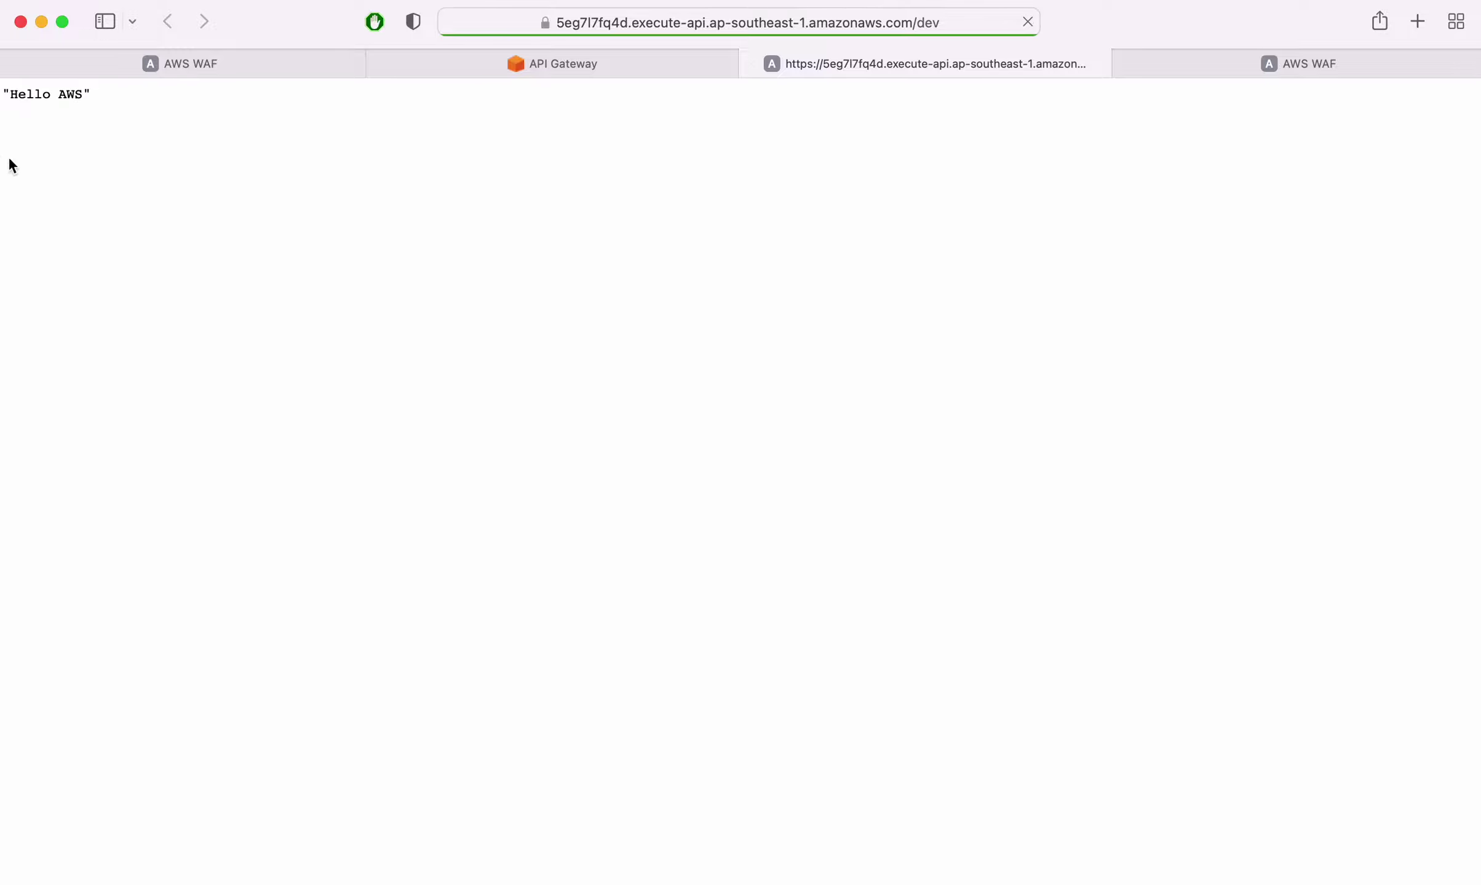
left_click_drag(34, 93, 127, 98)
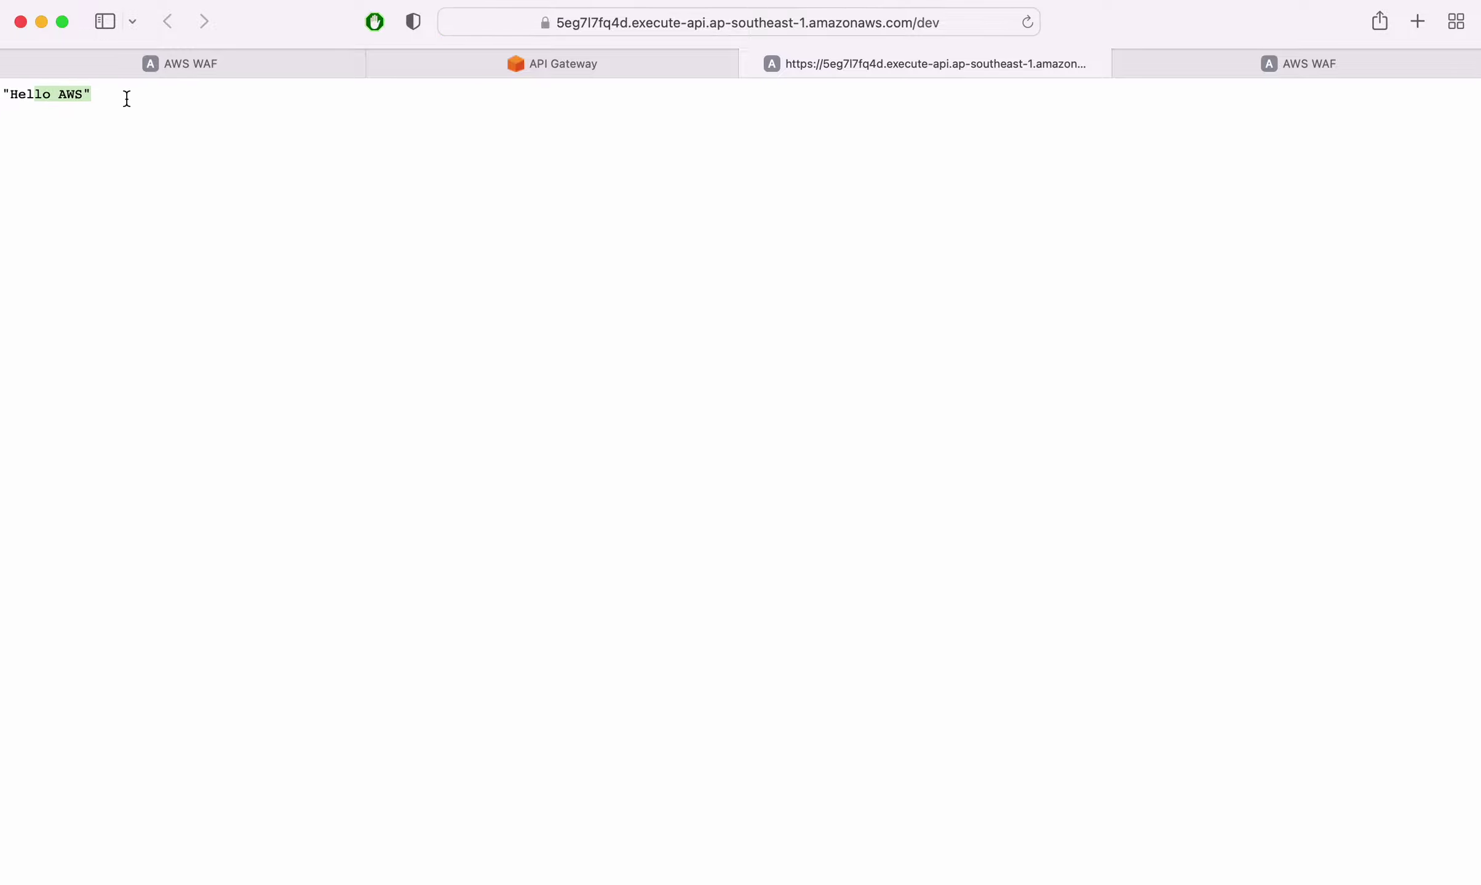
Step: Return to the web ACL list, open DemoWAF's rules, and bring up the page for adding managed rule groups
left_click(544, 67)
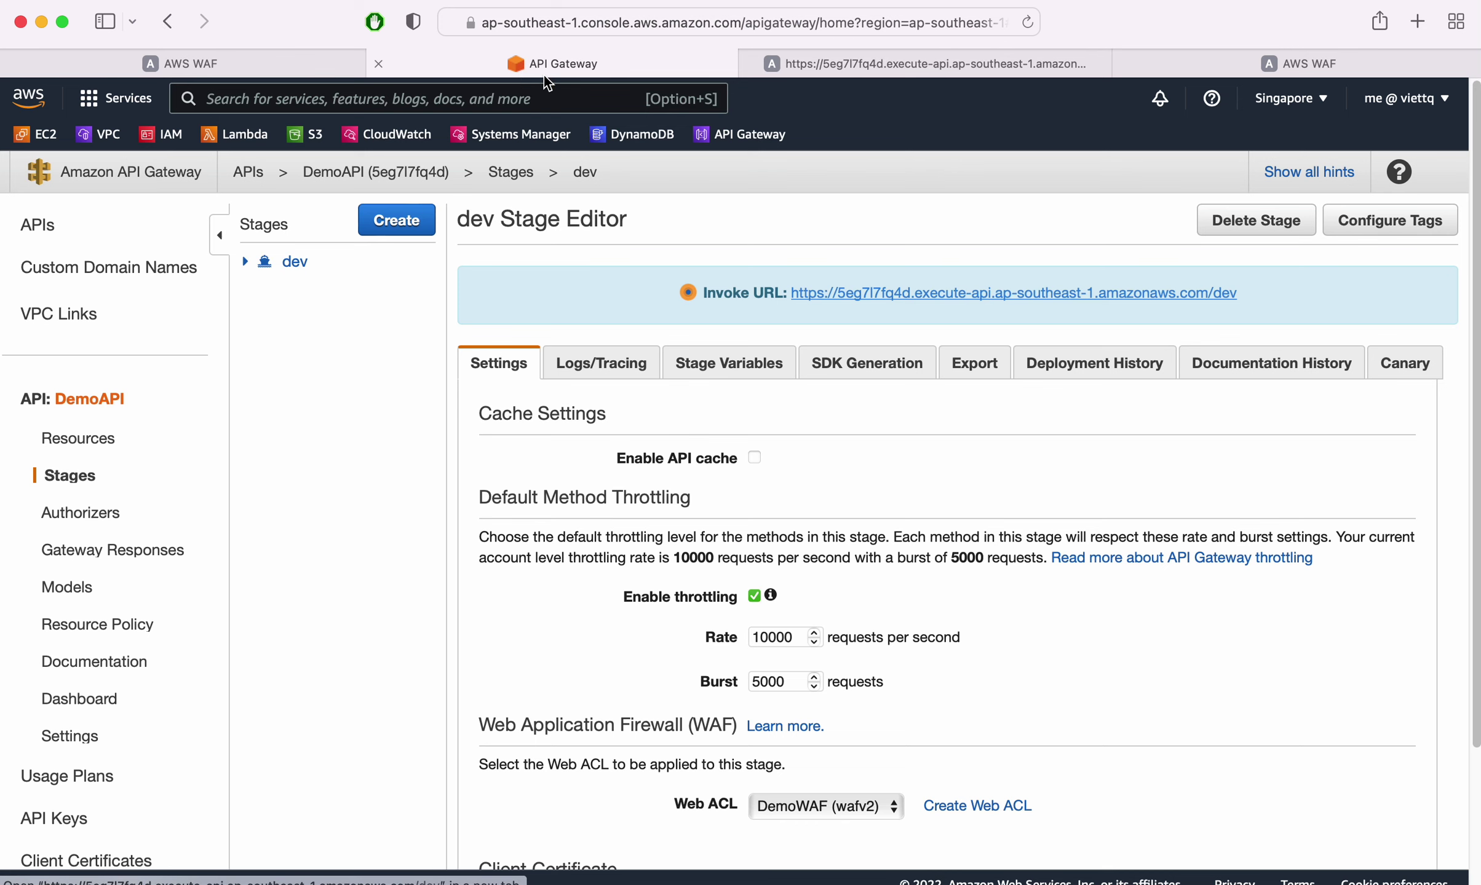
left_click(212, 63)
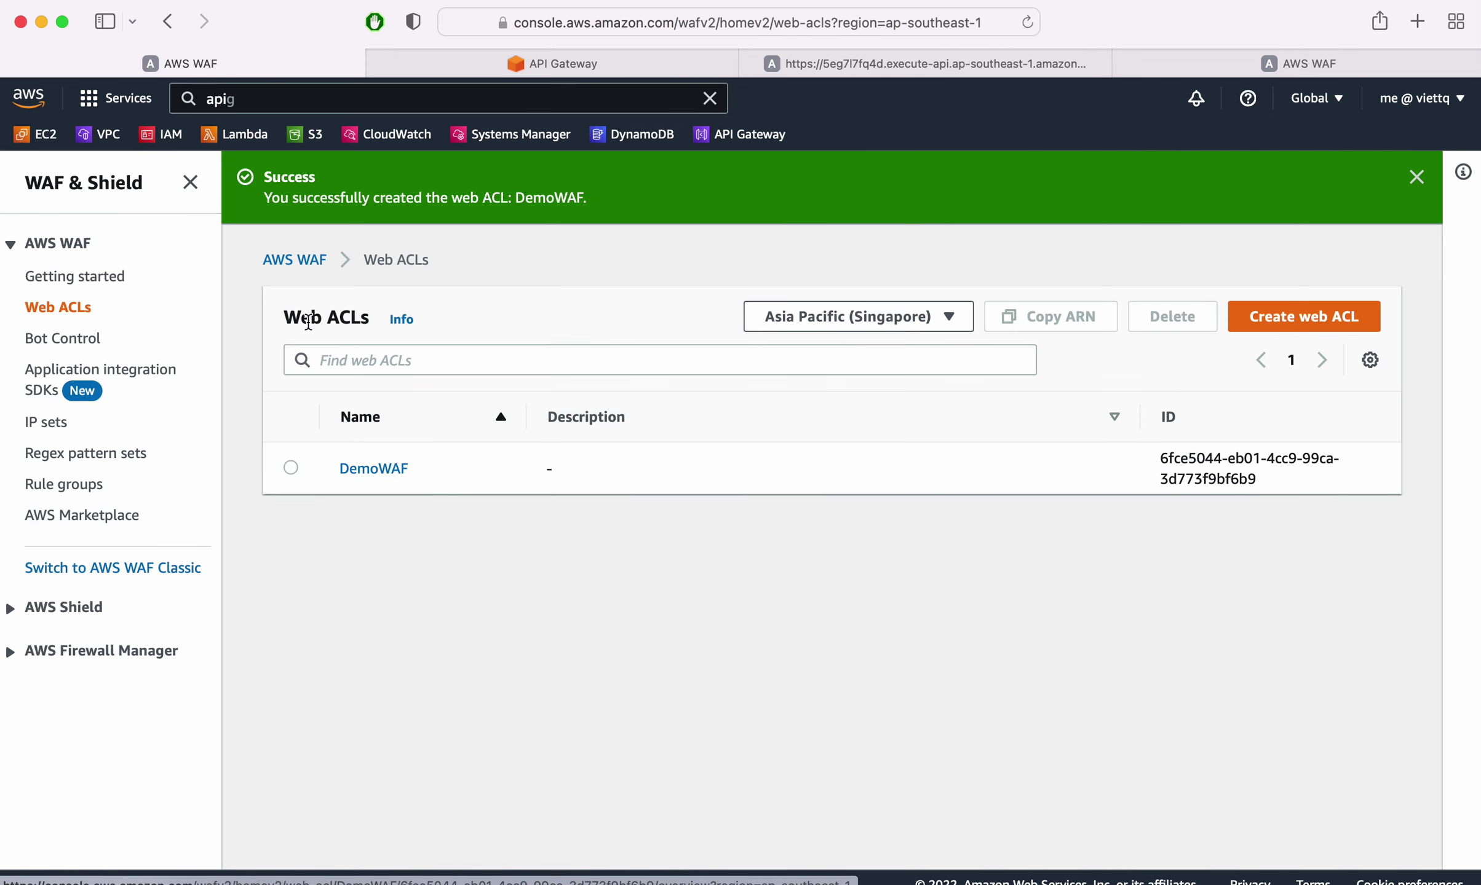
left_click(383, 469)
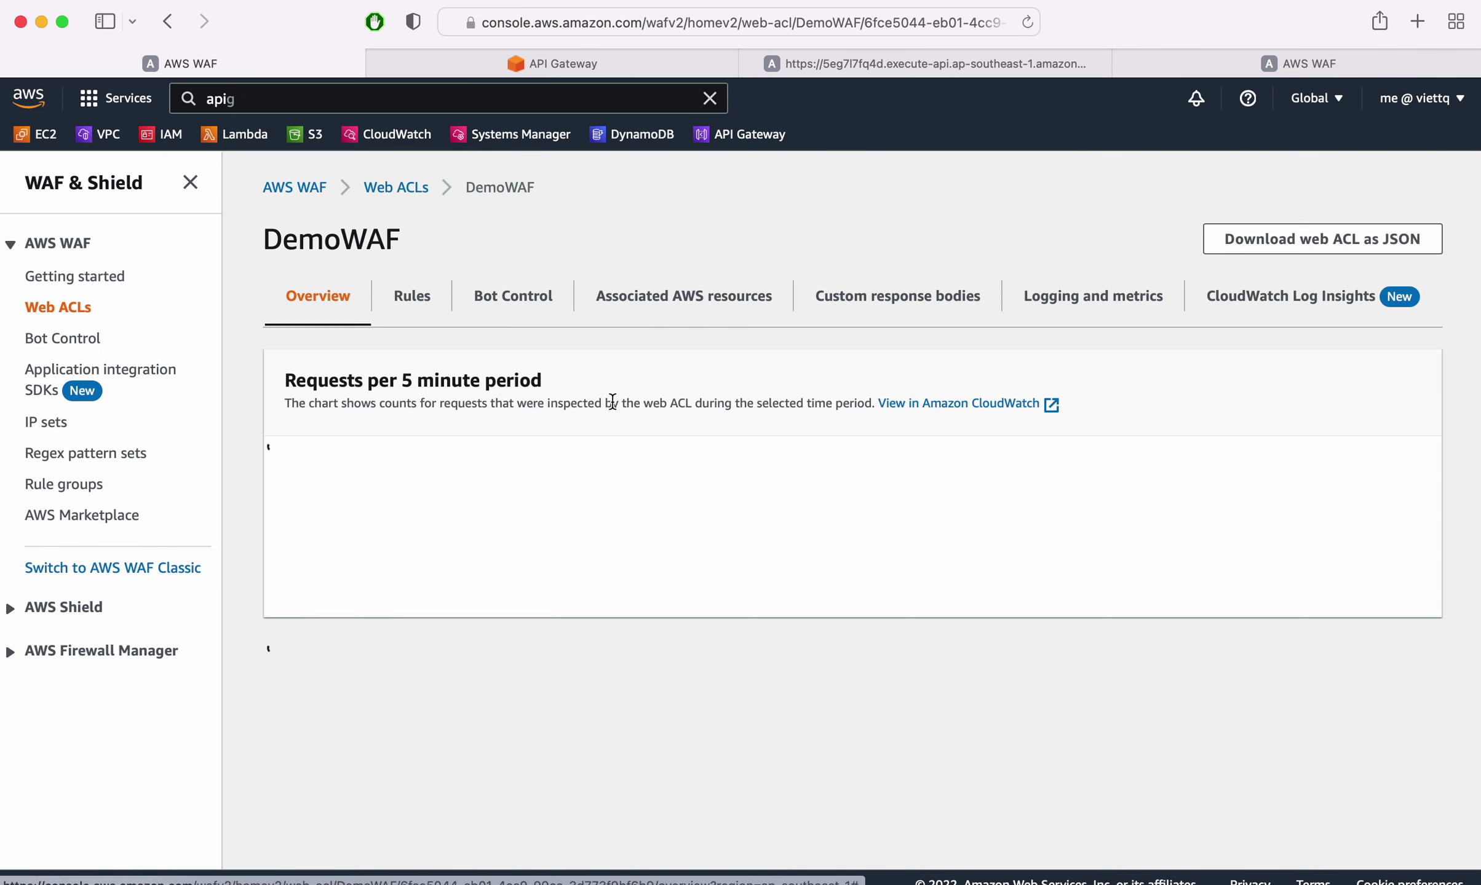
left_click(421, 306)
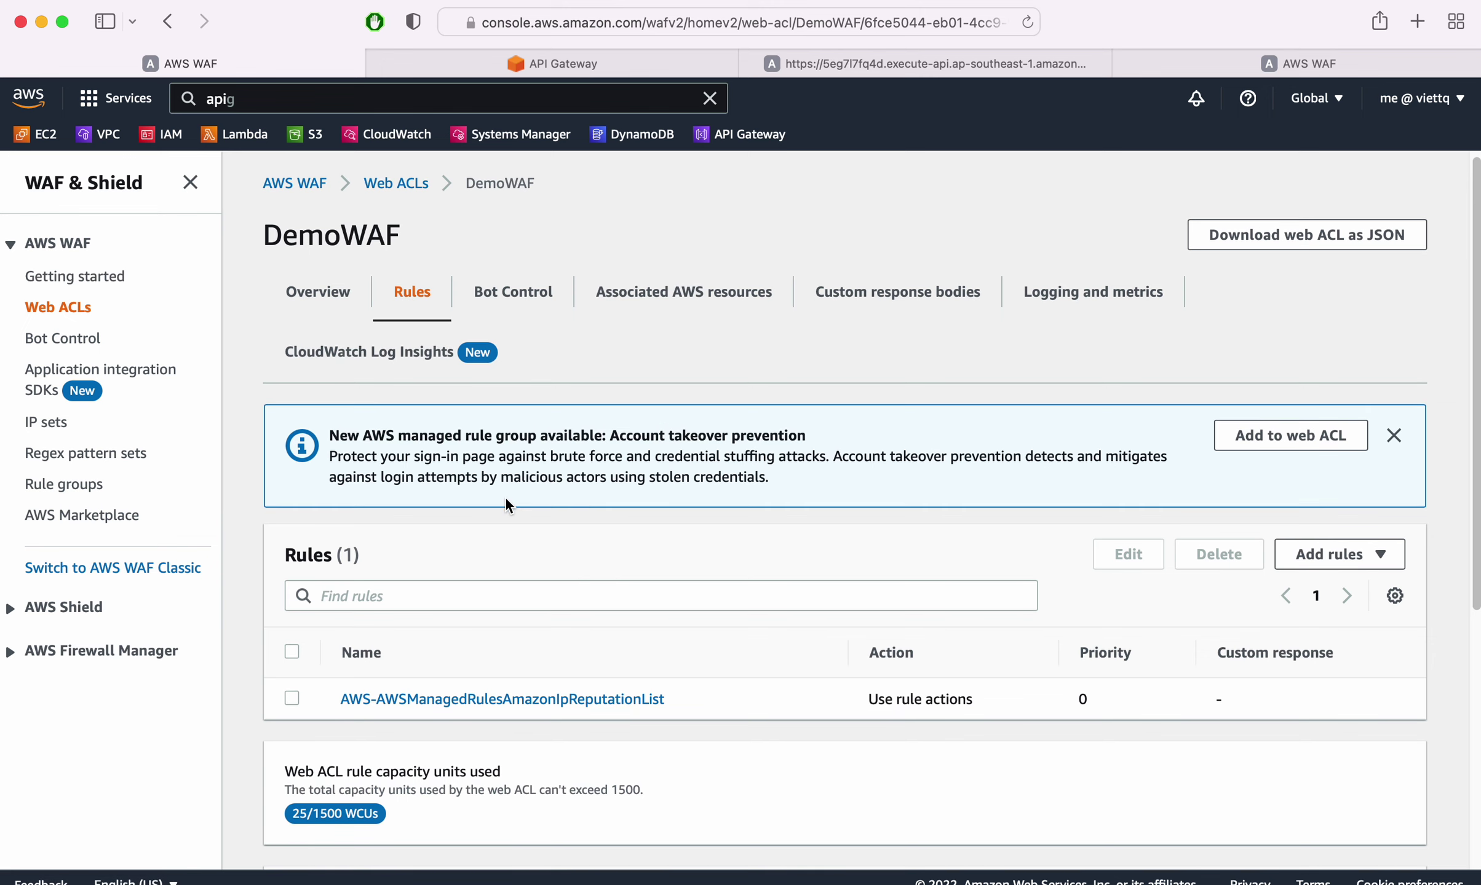
left_click(1334, 554)
left_click(1256, 585)
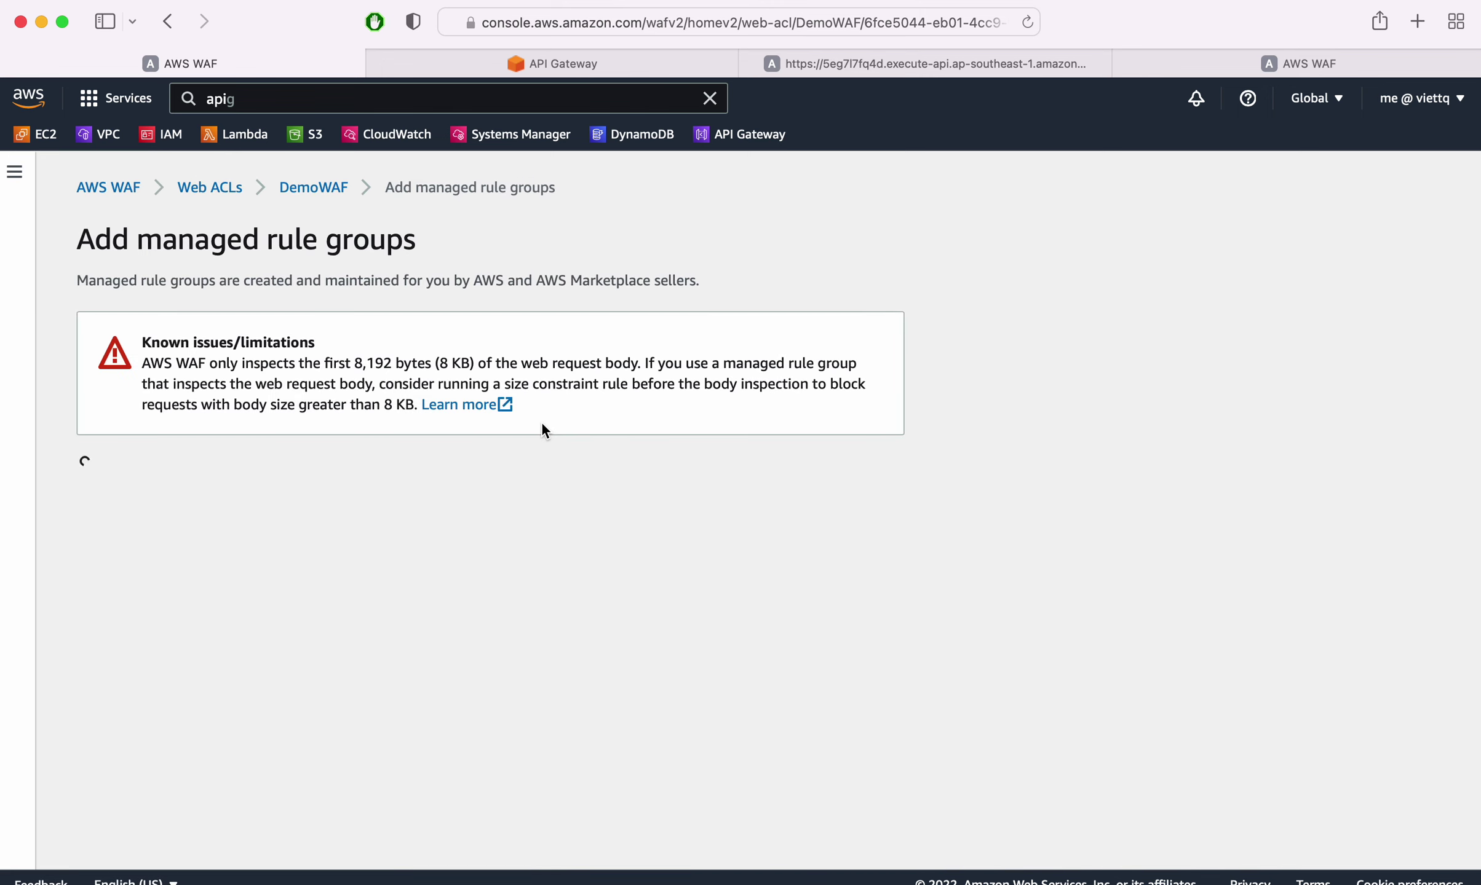
Step: Look through the vendors of managed rule groups and open the AWS Marketplace product list for WAF
scroll(543, 430, "down", 3)
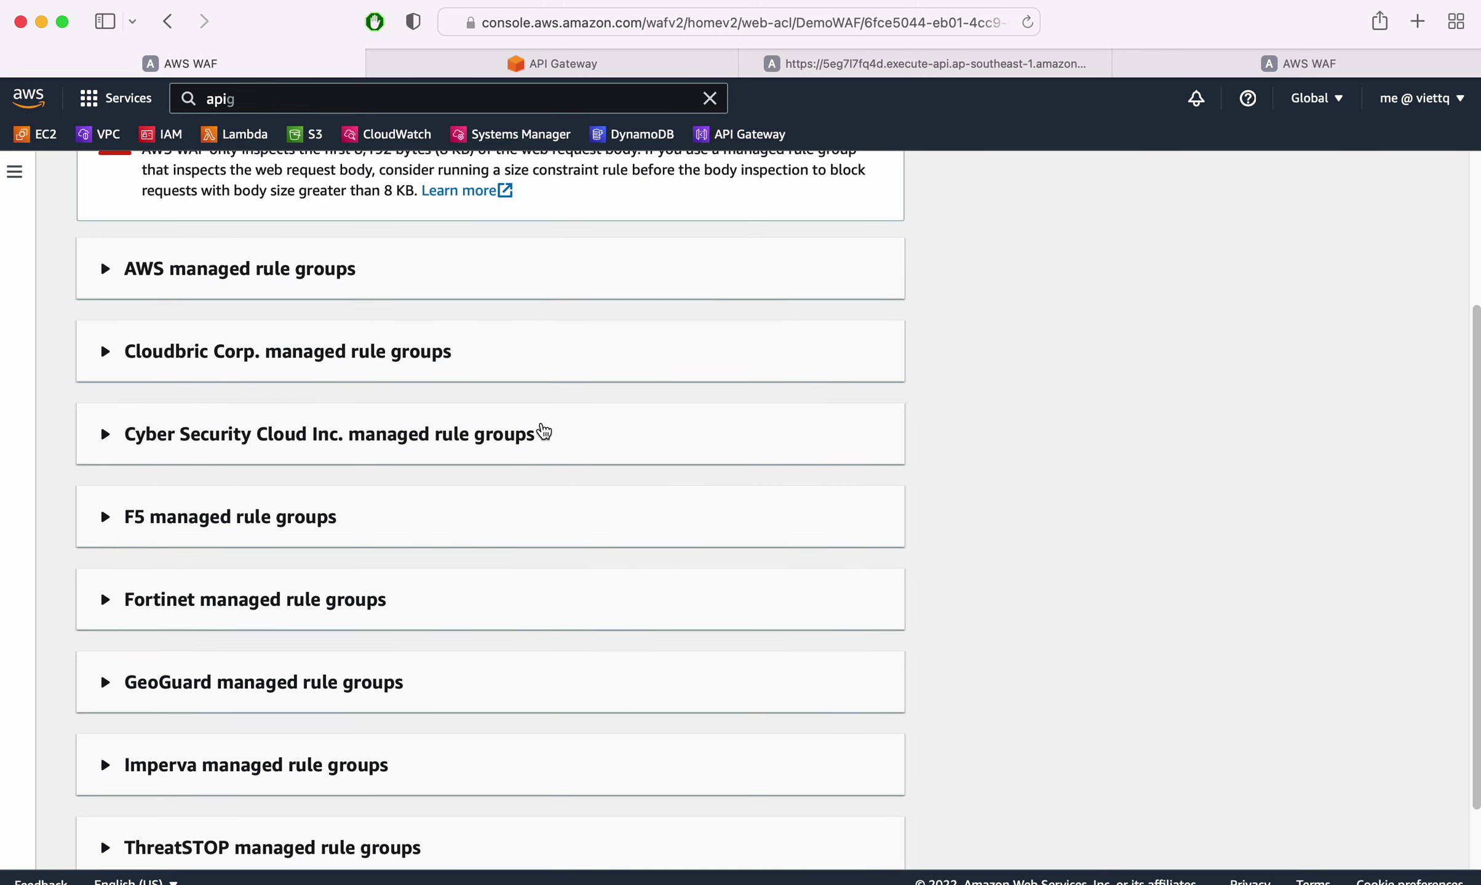
scroll(251, 488, "down", 2)
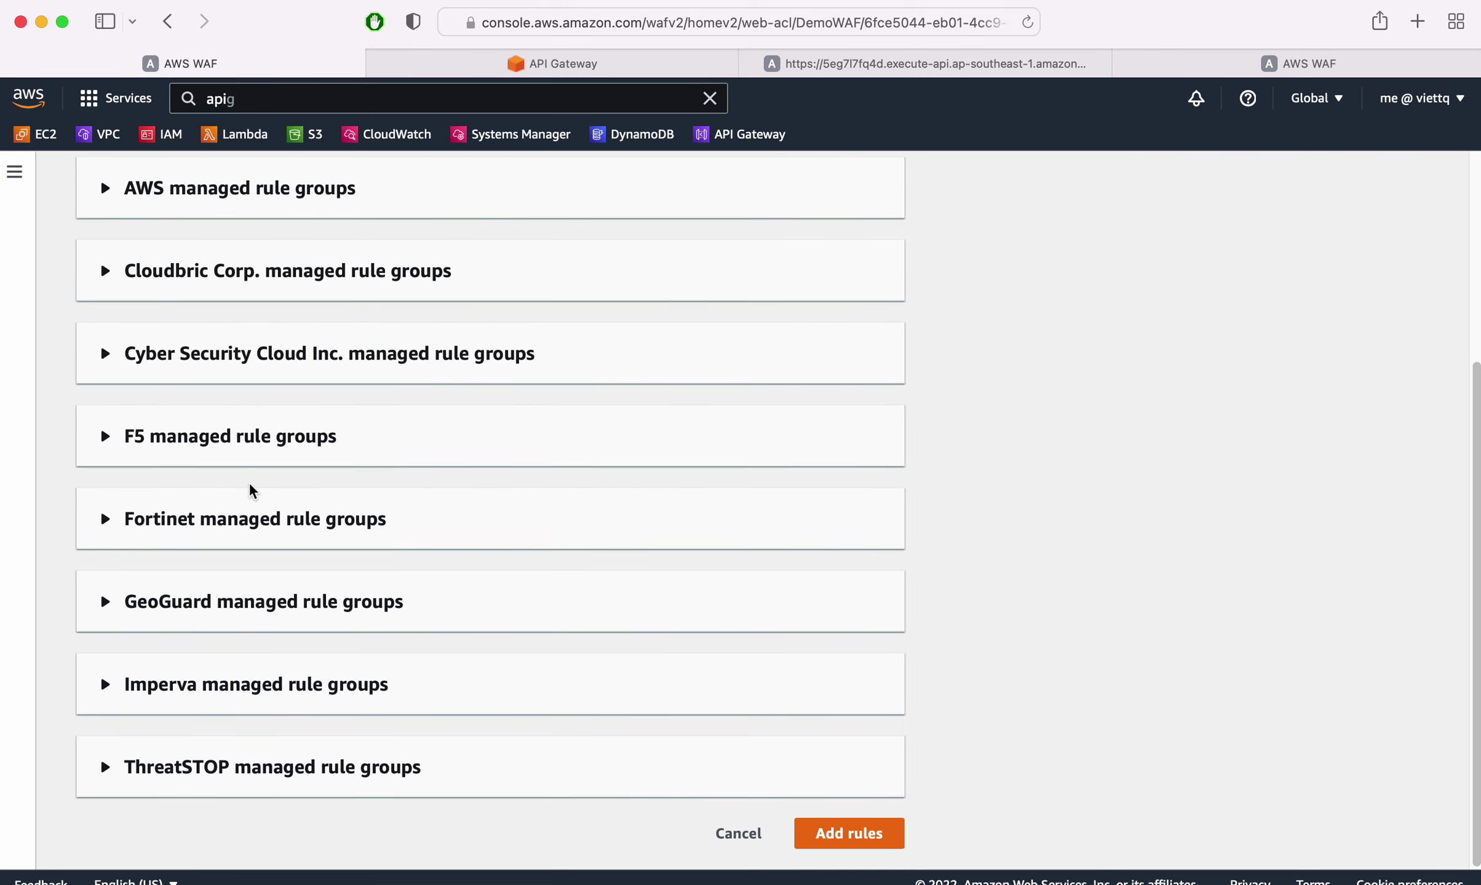
scroll(251, 486, "up", 5)
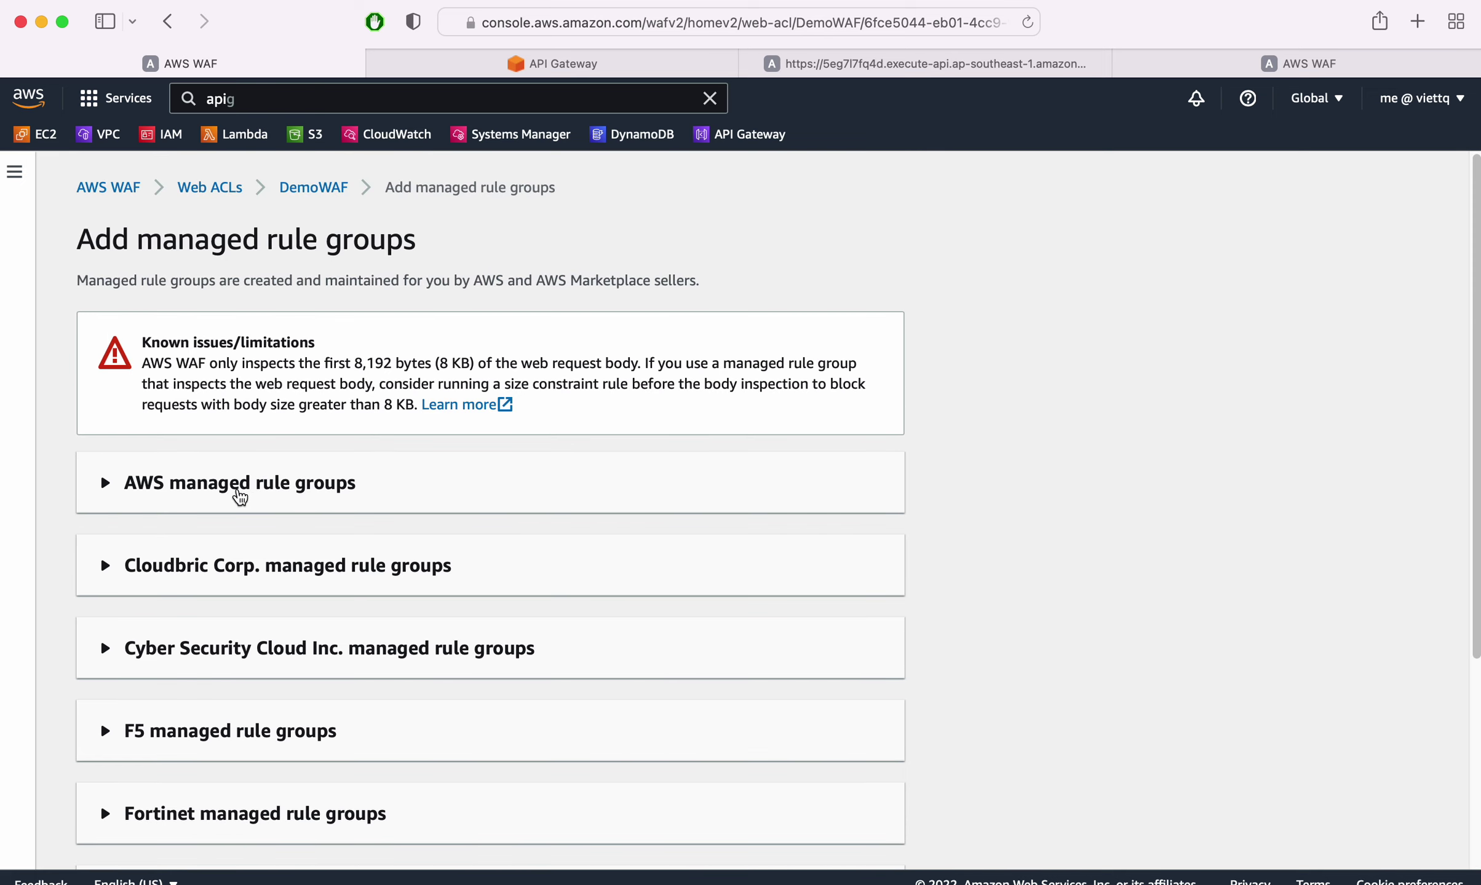
left_click(26, 187)
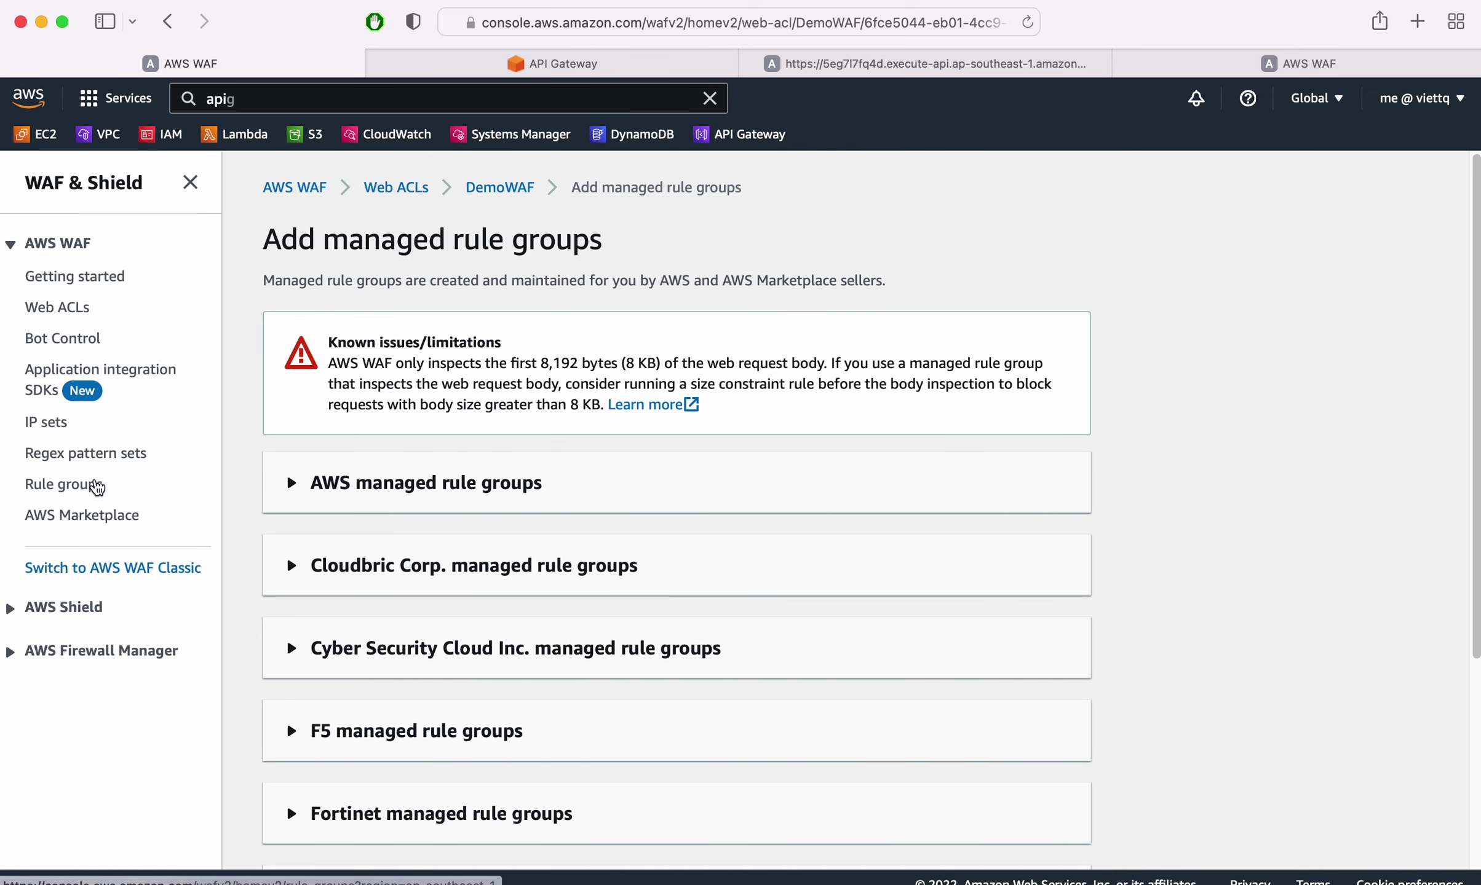
left_click(87, 518)
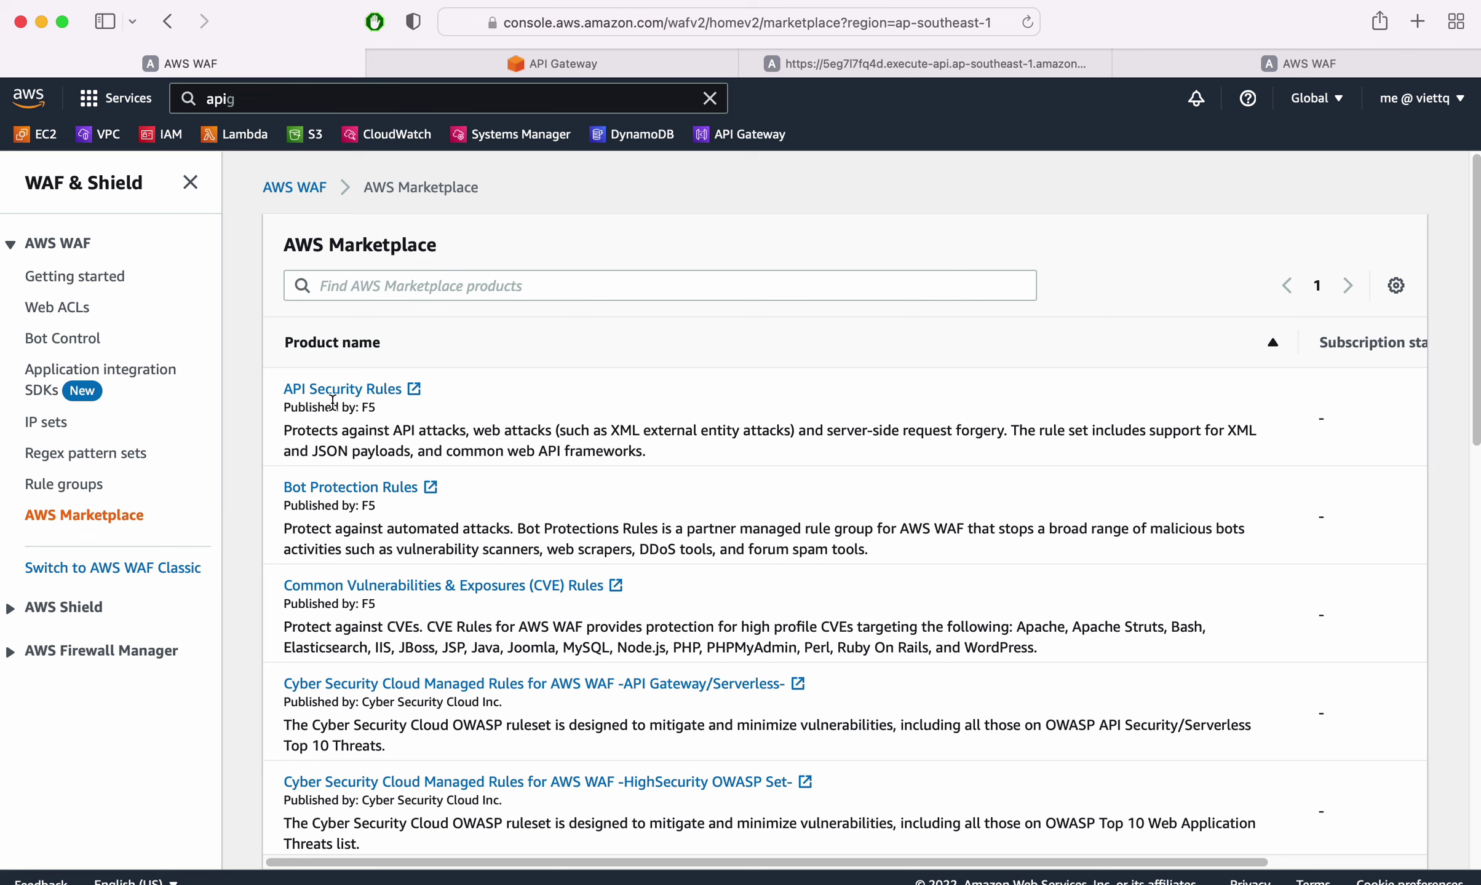
Step: Open F5's API Security Rules product from the Marketplace list and read its overview and pricing information
left_click(335, 389)
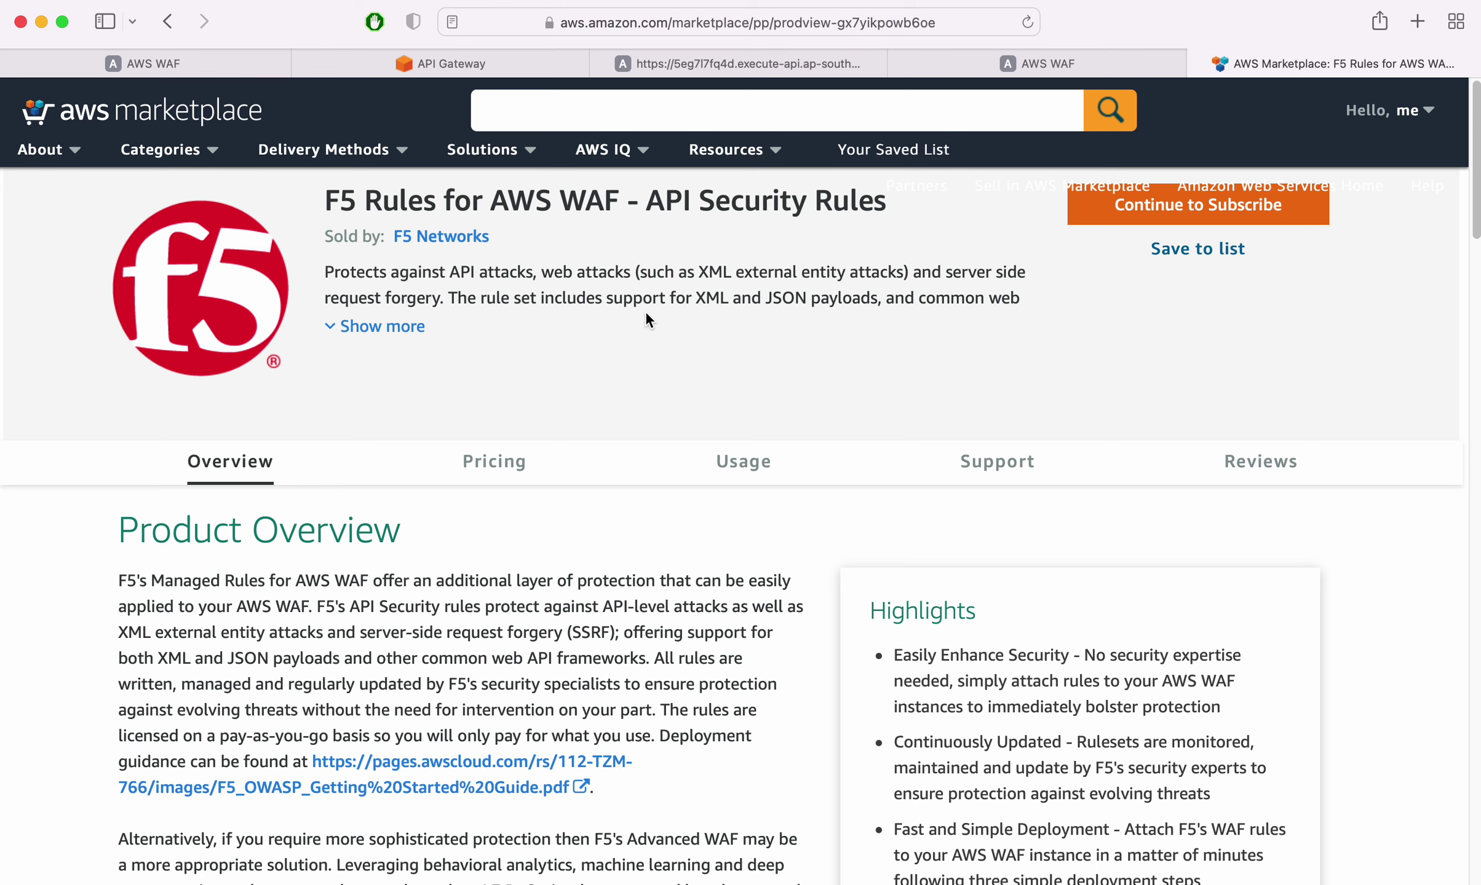
scroll(646, 318, "down", 5)
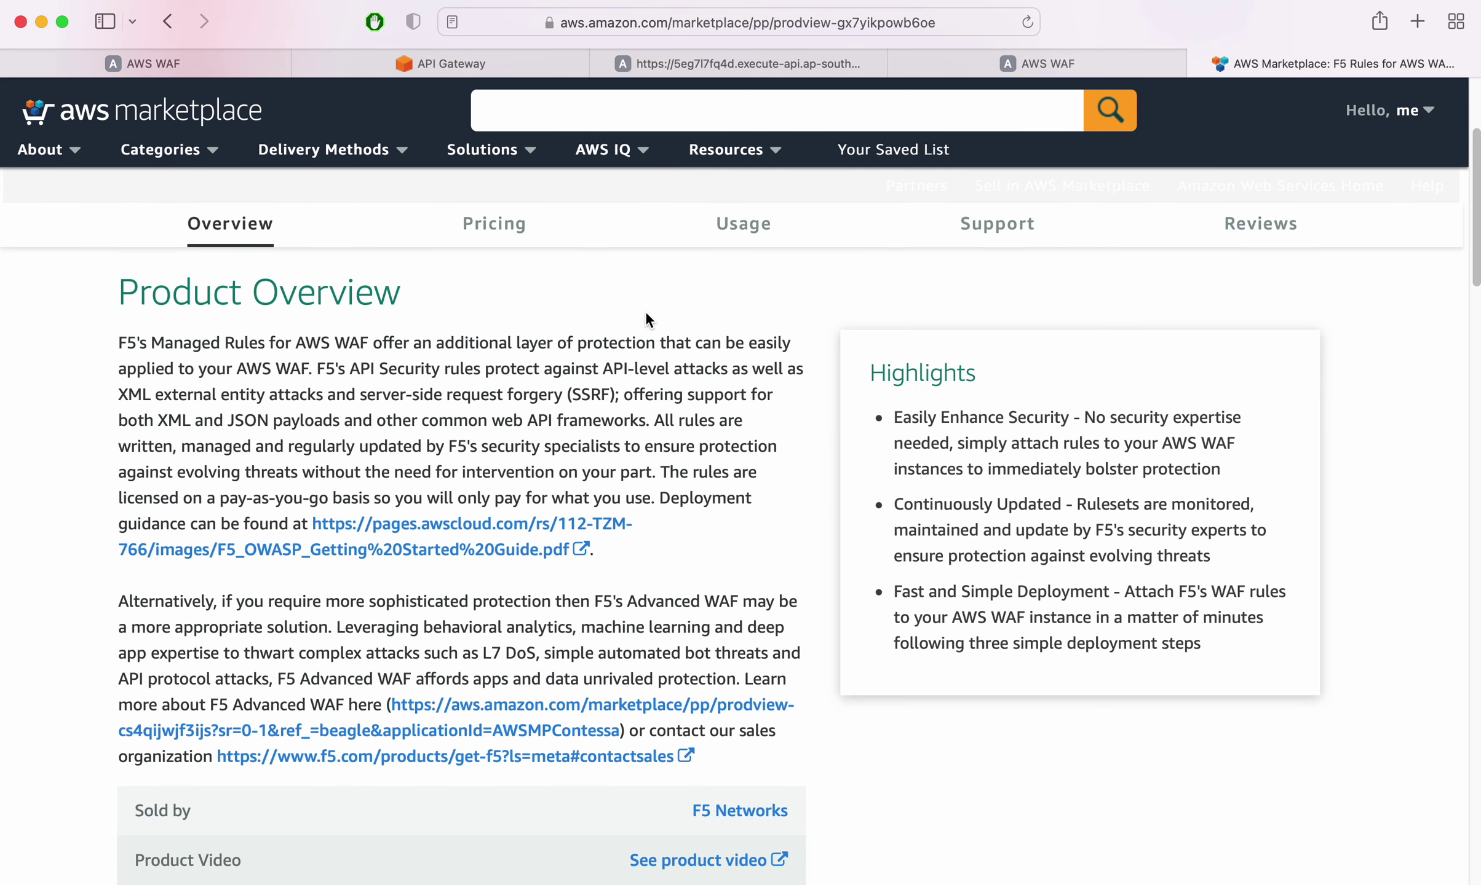
scroll(646, 309, "down", 10)
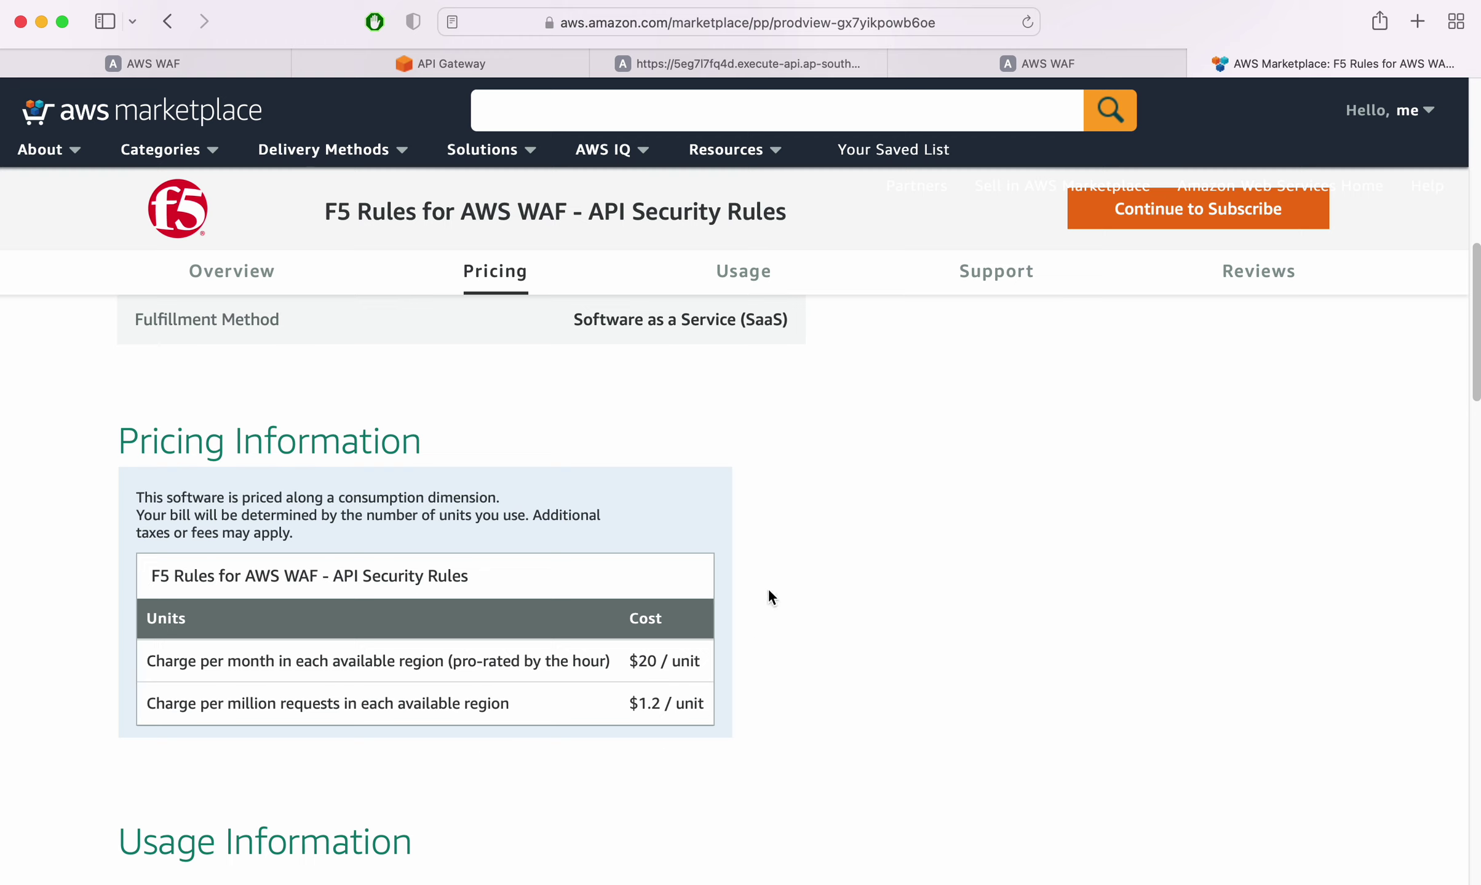
Step: Return to DemoWAF's rules page and review its rule list, capacity units used and default web ACL action
left_click(1074, 62)
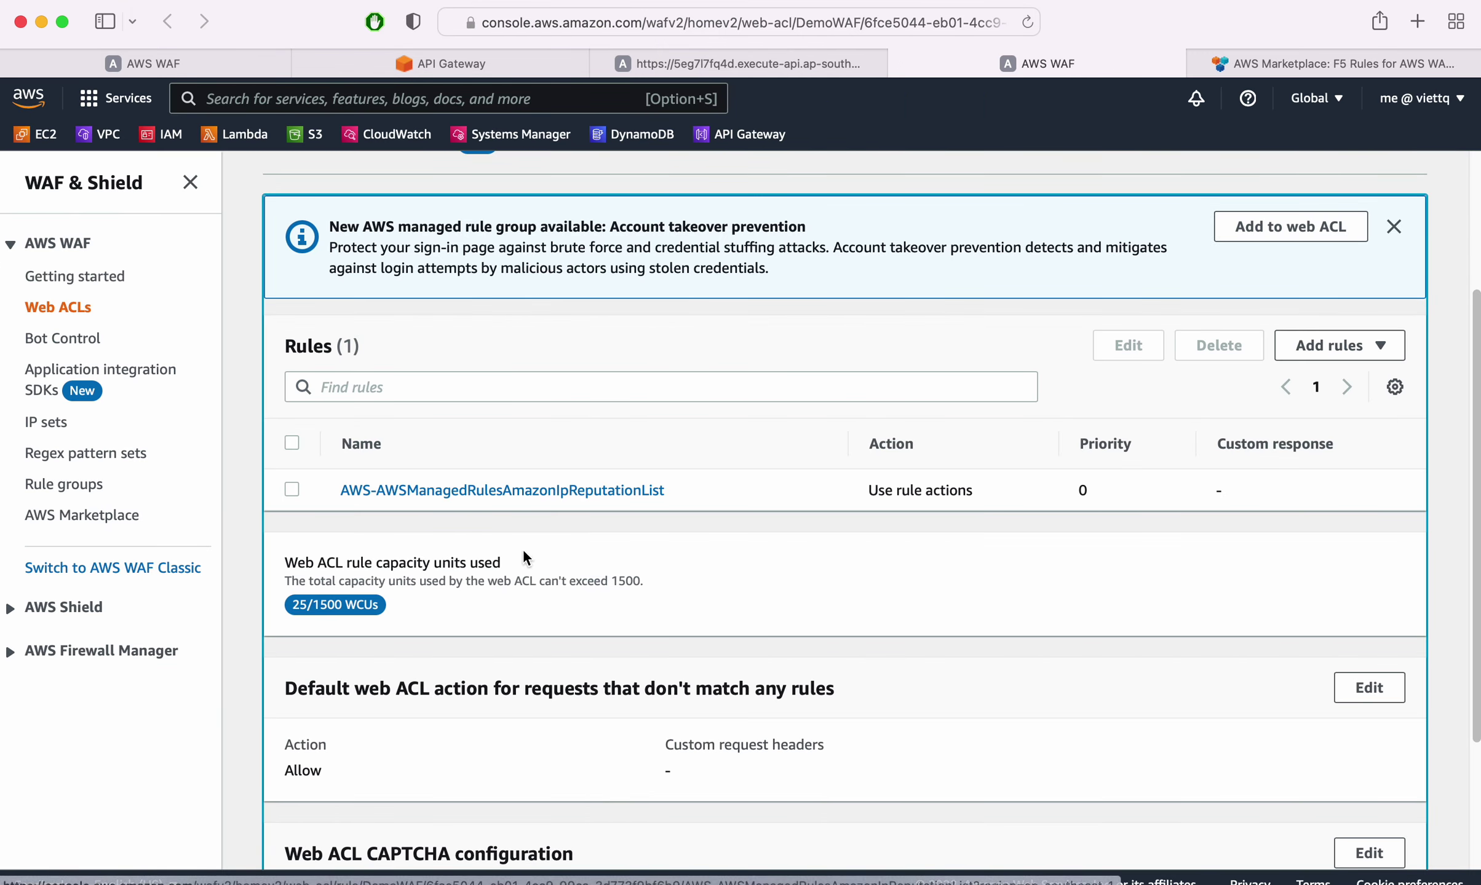
scroll(455, 412, "up", 3)
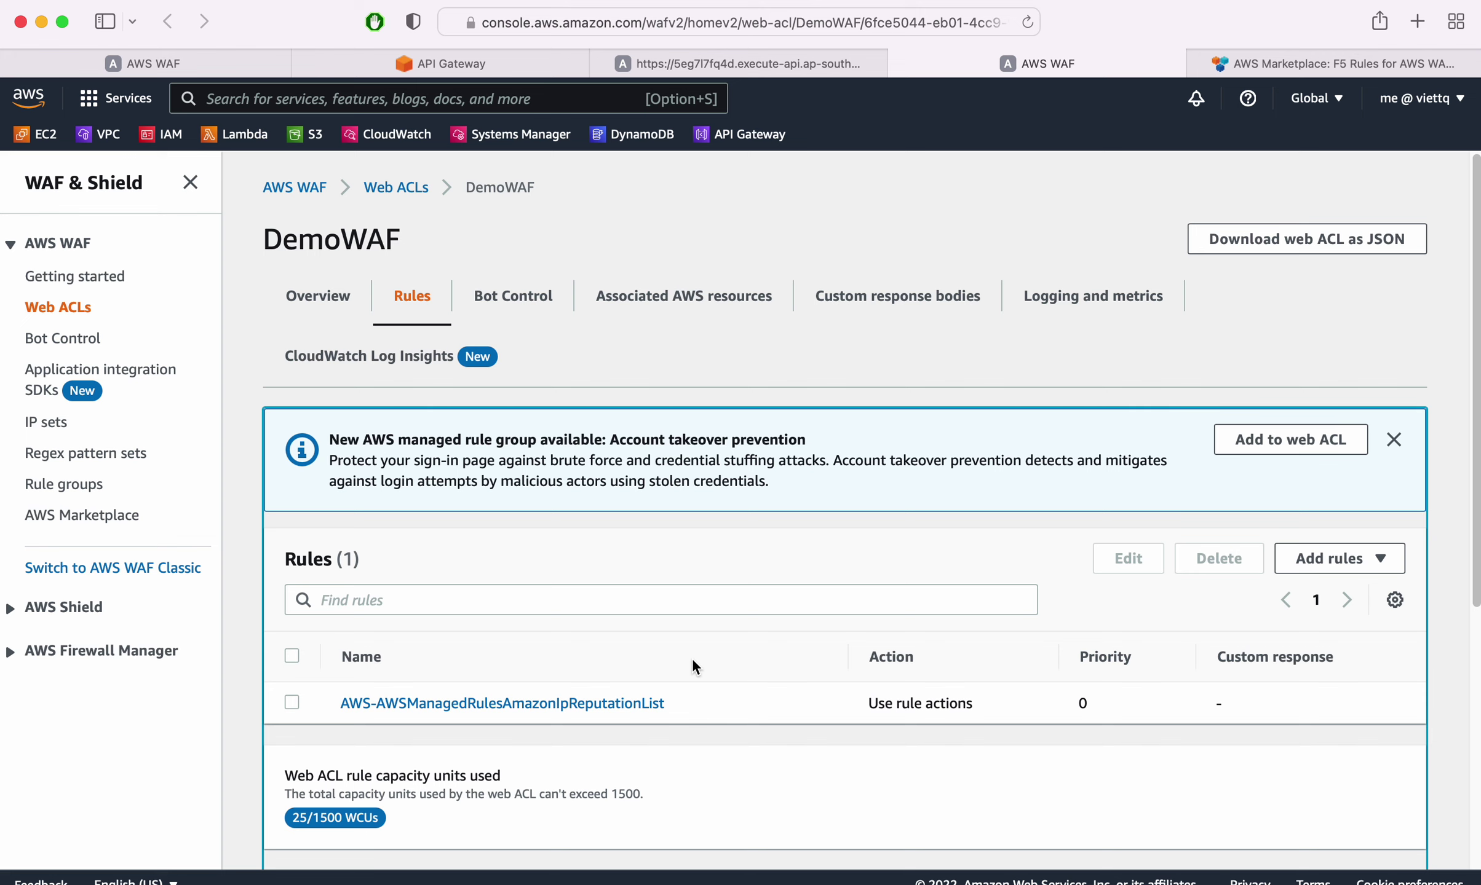
scroll(692, 658, "down", 3)
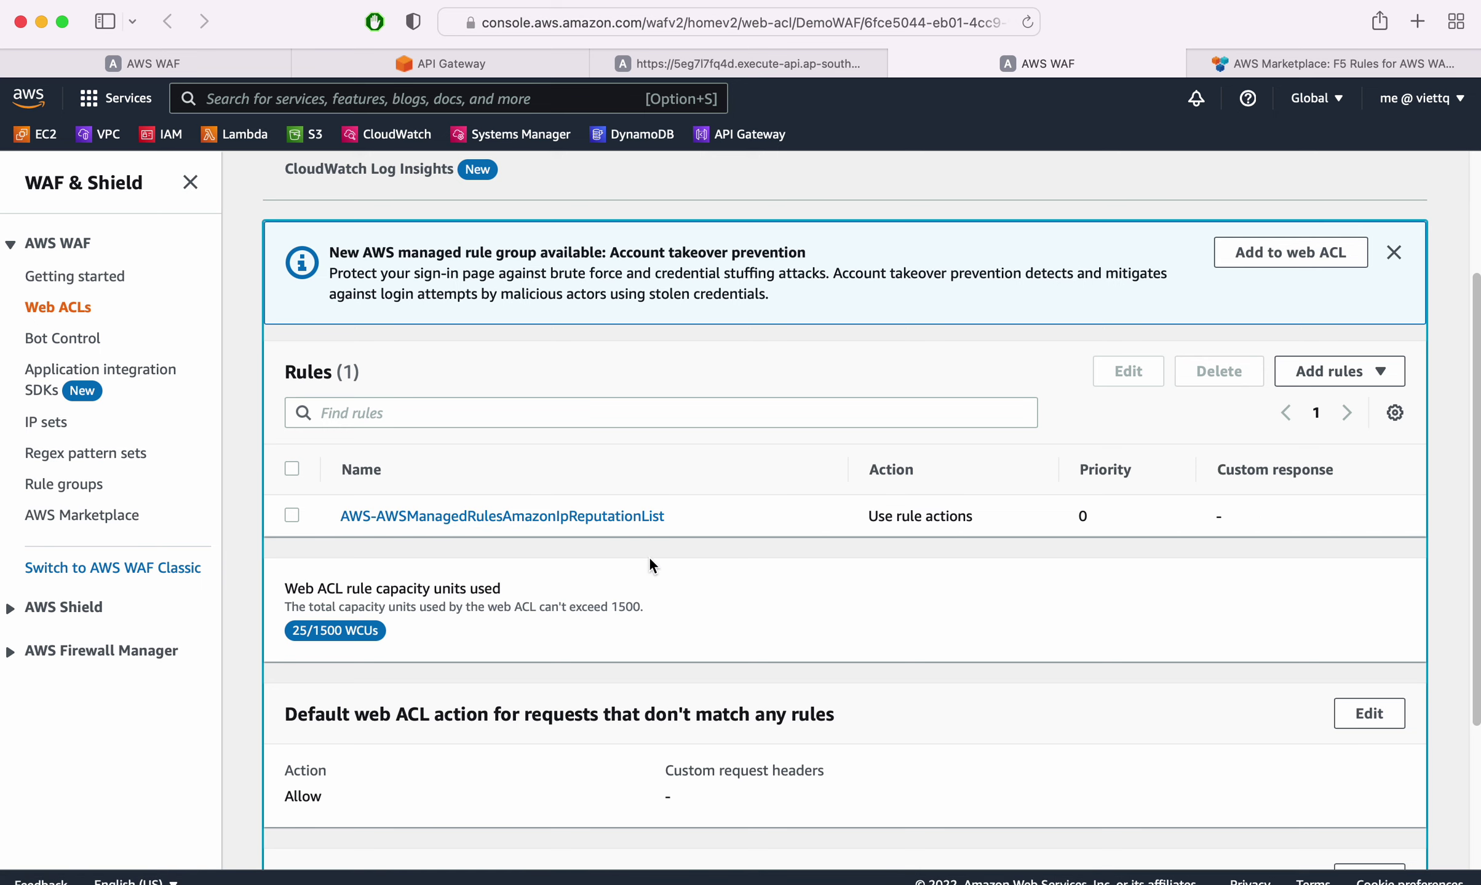
scroll(651, 565, "down", 4)
scroll(650, 565, "up", 3)
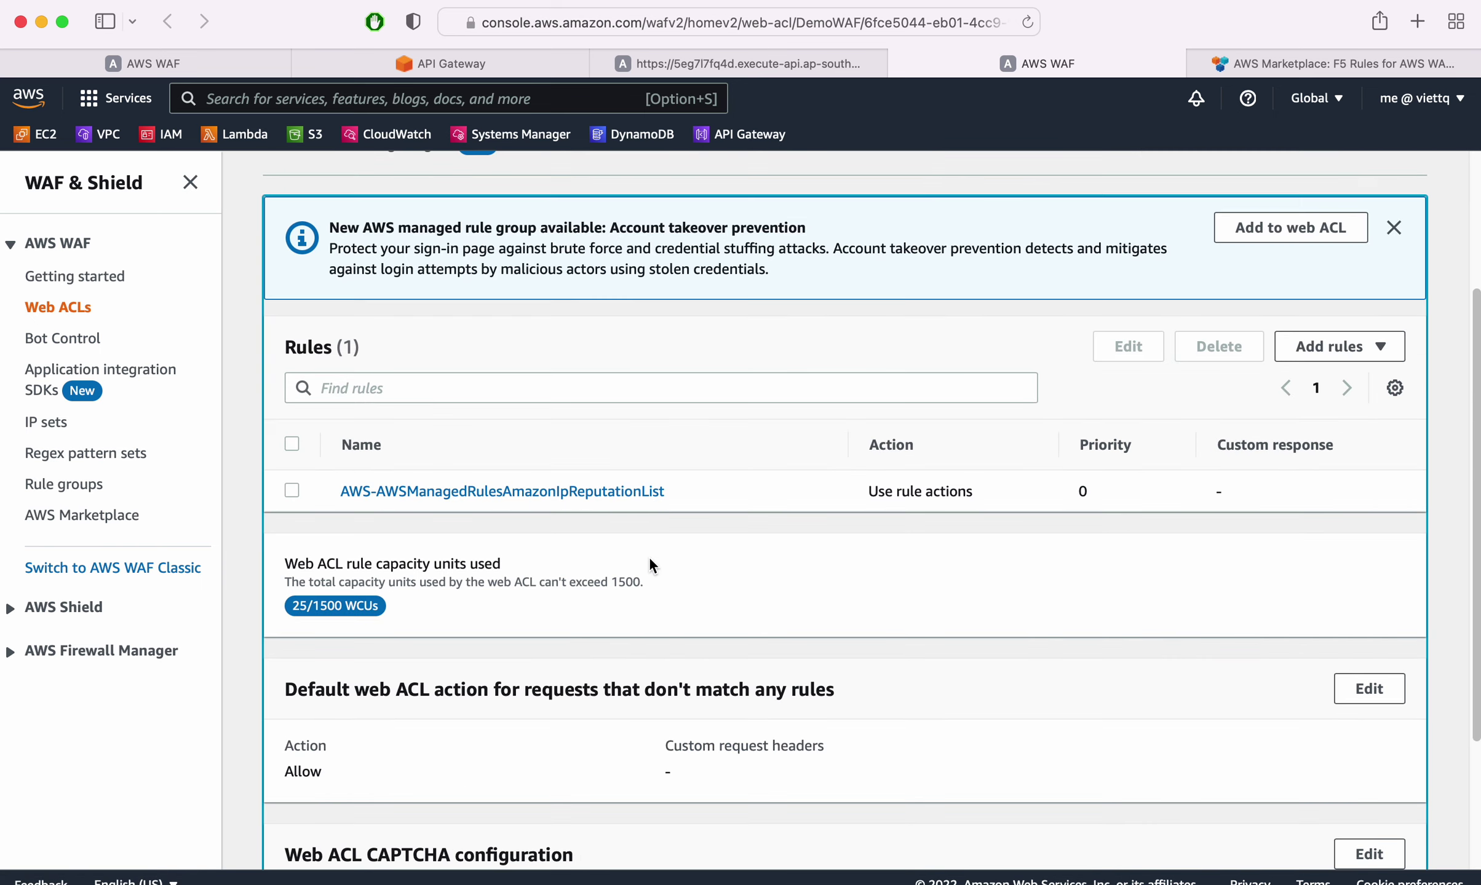
scroll(538, 520, "up", 3)
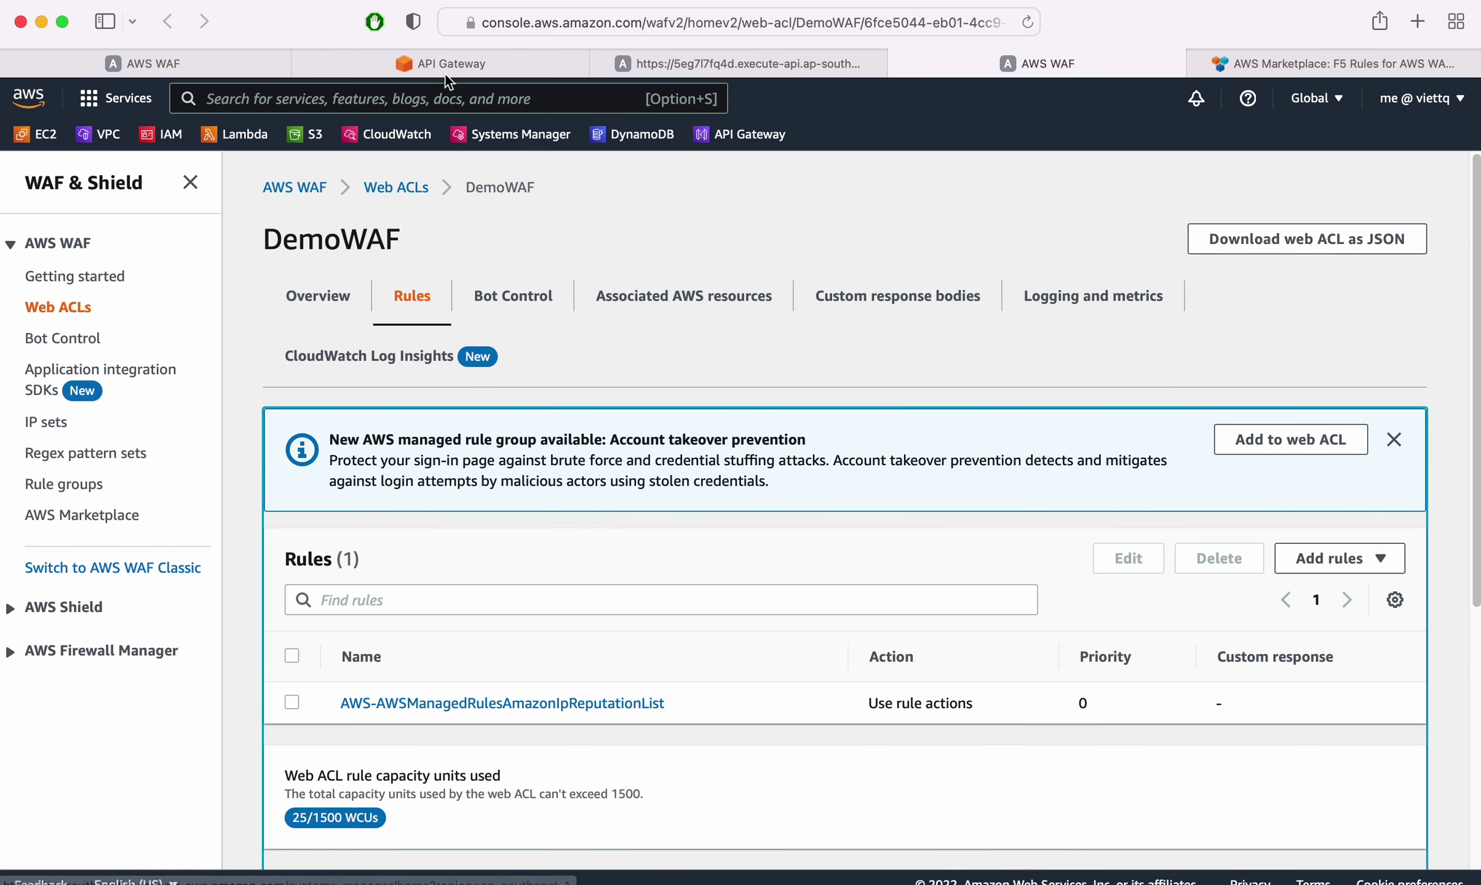
Step: Check the Web ACL setting in the dev stage of DemoAPI in API Gateway, and return to DemoWAF's rules
left_click(391, 68)
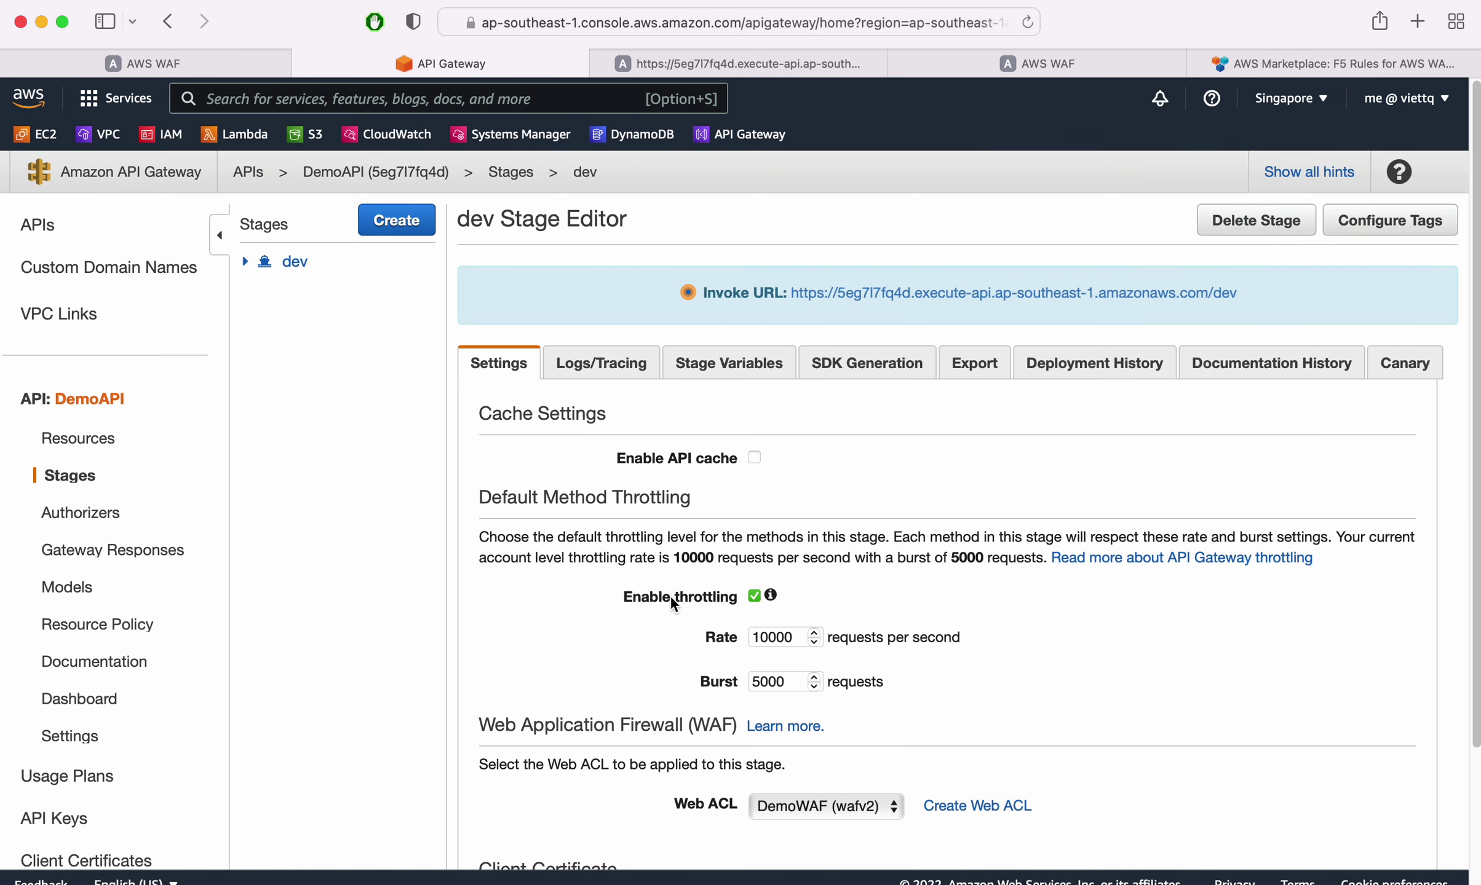
scroll(670, 597, "down", 3)
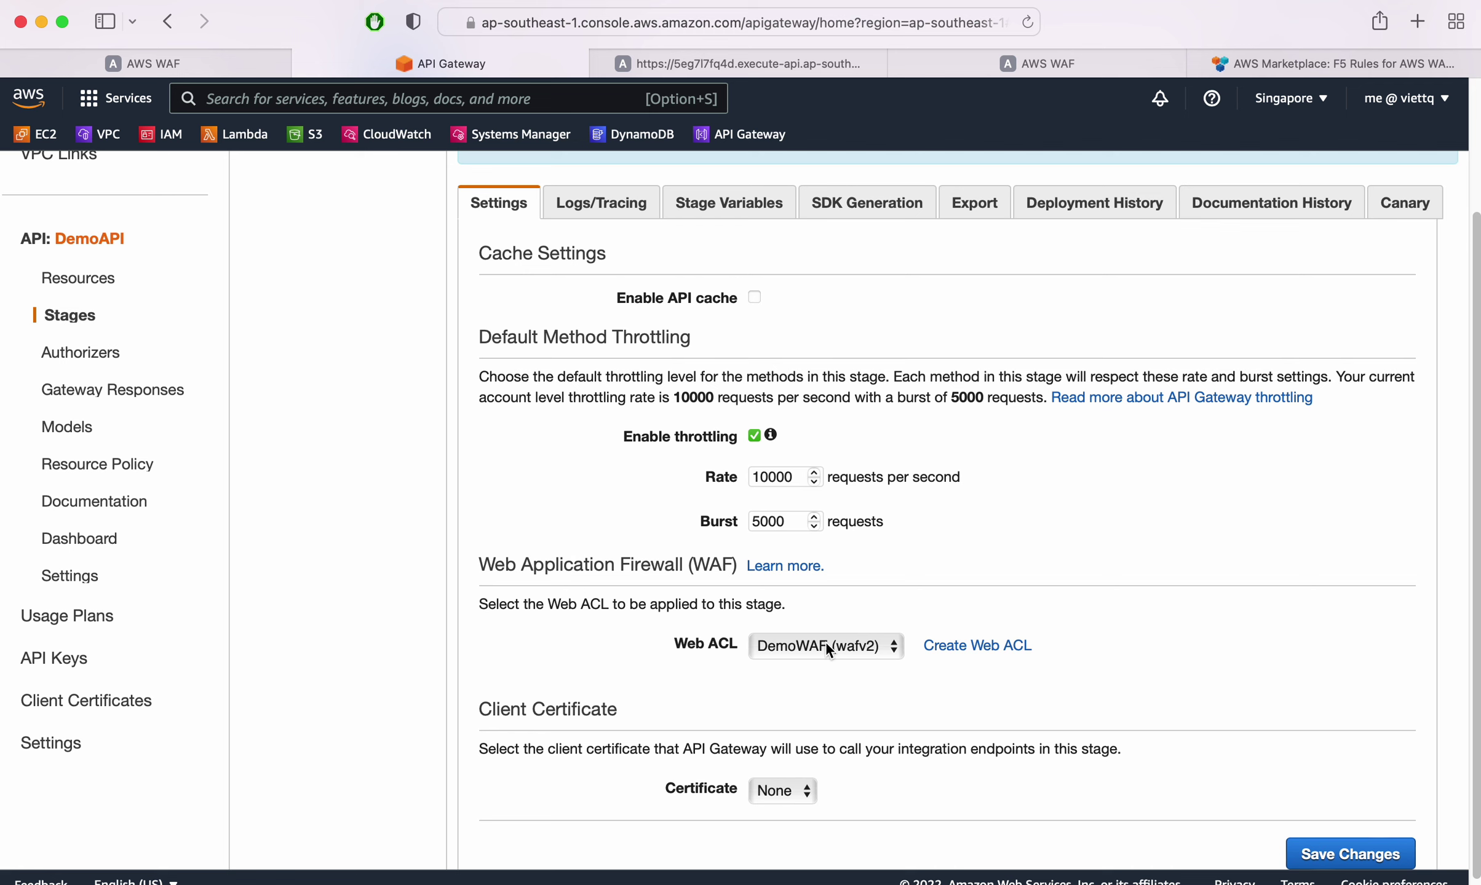
left_click(1069, 67)
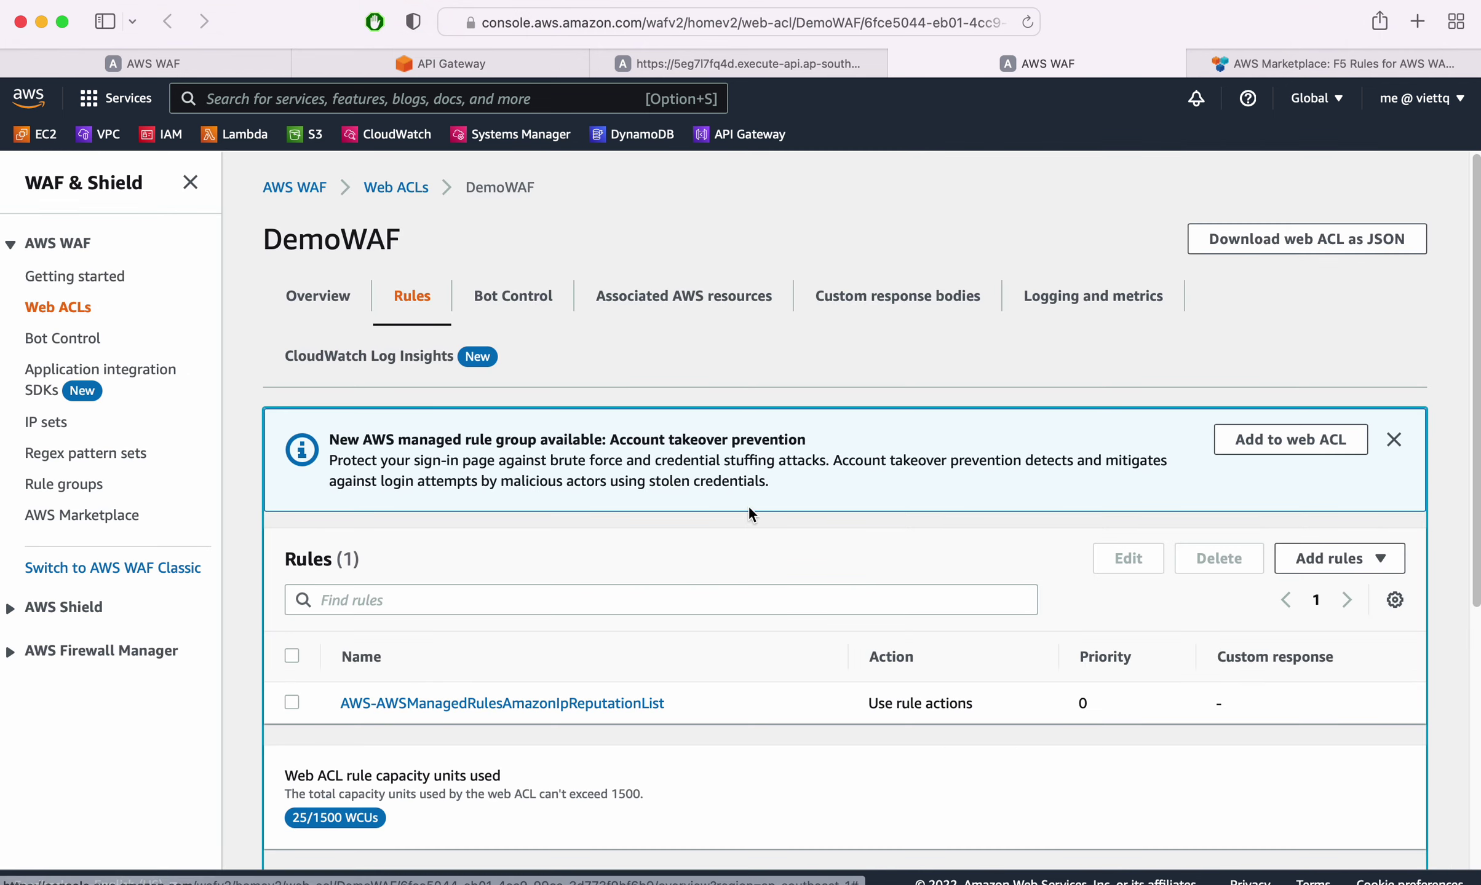
scroll(820, 432, "down", 1)
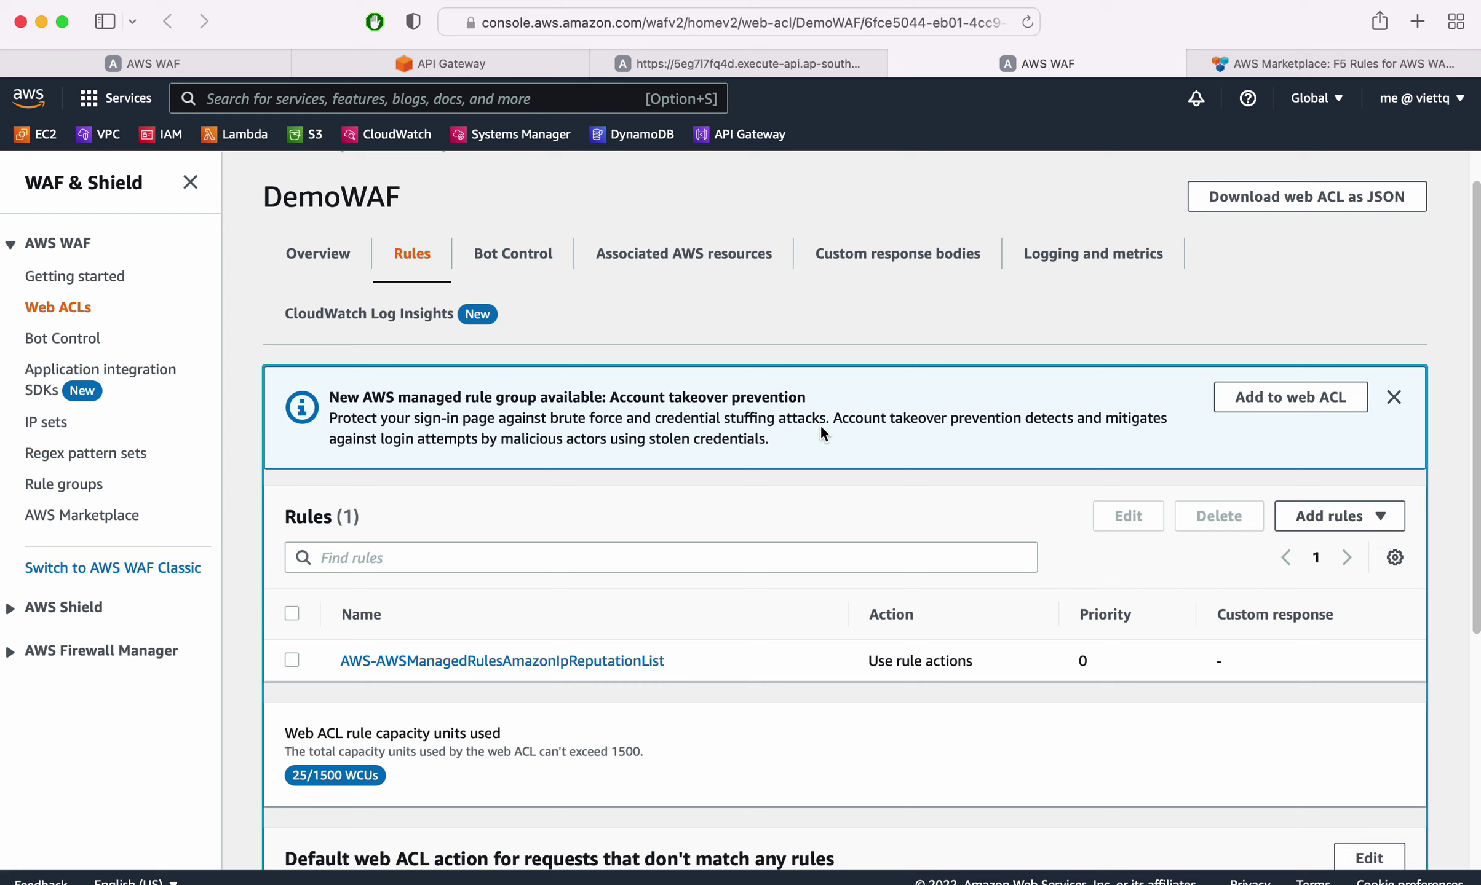